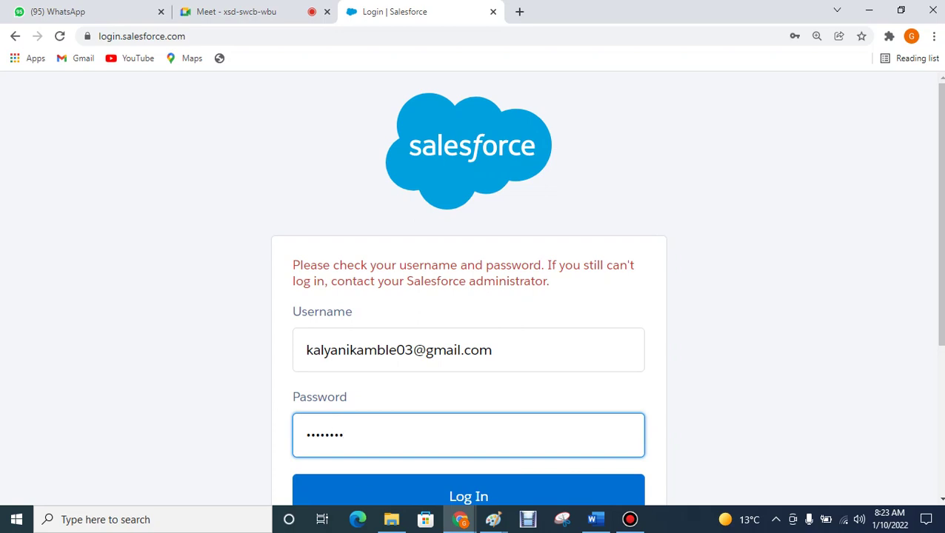
Enter the account password and log in to Salesforce.
{"action": "type", "text": "****"}
{"action": "key", "text": "Return"}
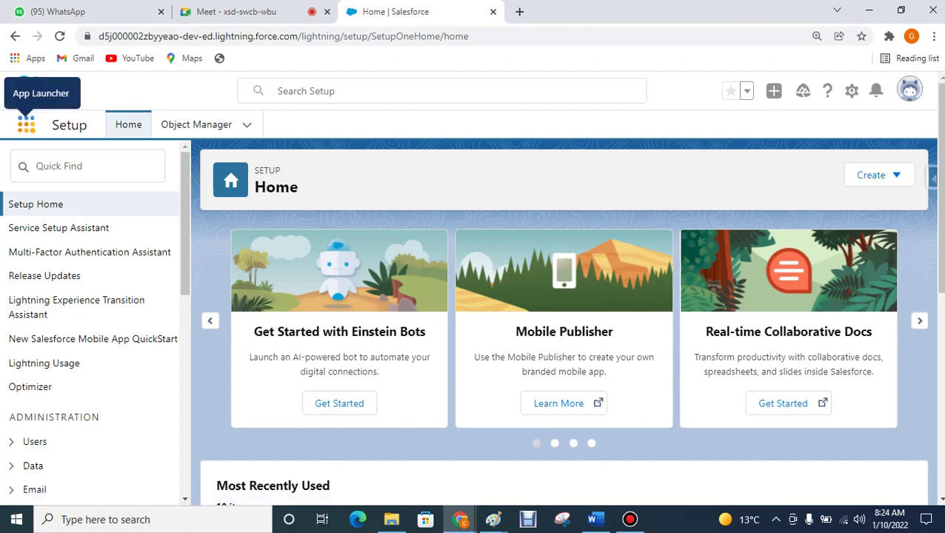
Find the Student Management system app by searching for "student" and open it.
{"action": "left_click", "coordinate": [26, 125]}
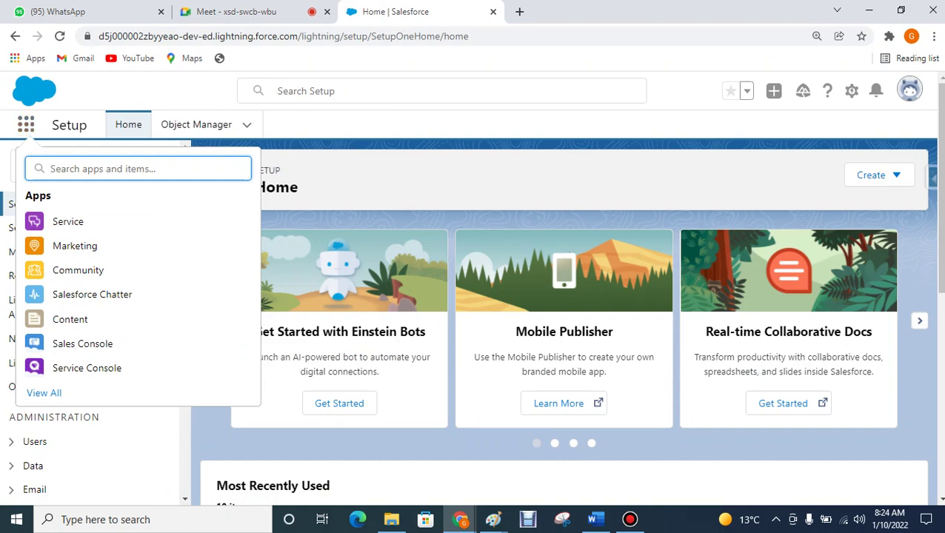
{"action": "type", "text": "student"}
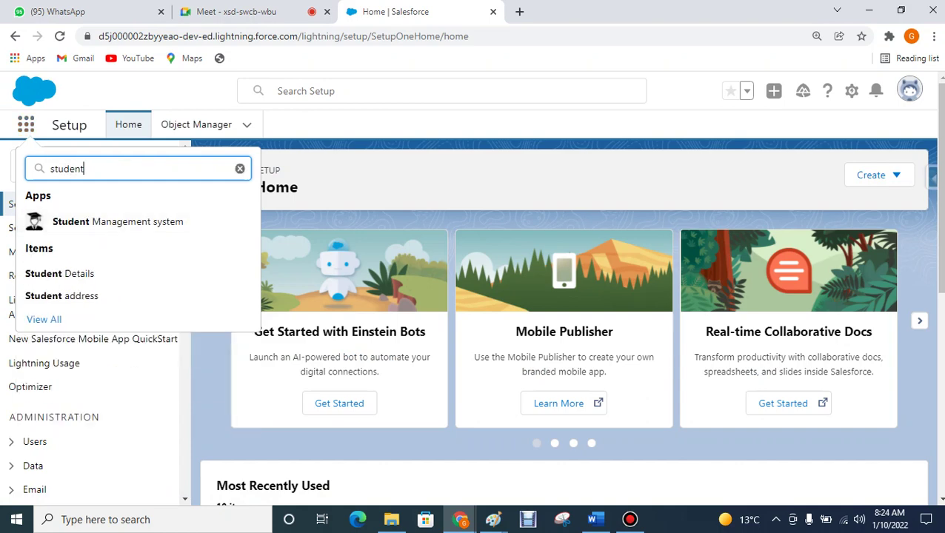
{"action": "left_click", "coordinate": [118, 222]}
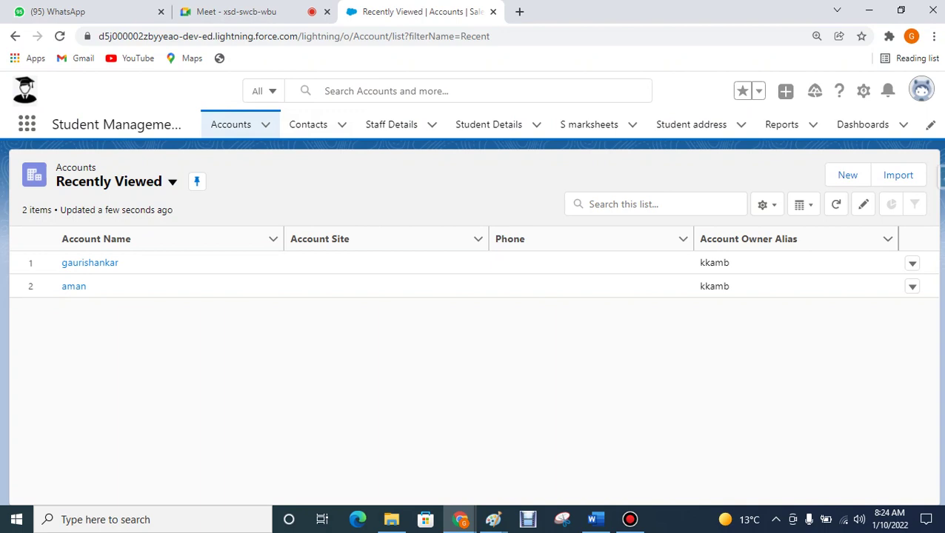
{"action": "double_click", "coordinate": [257, 90]}
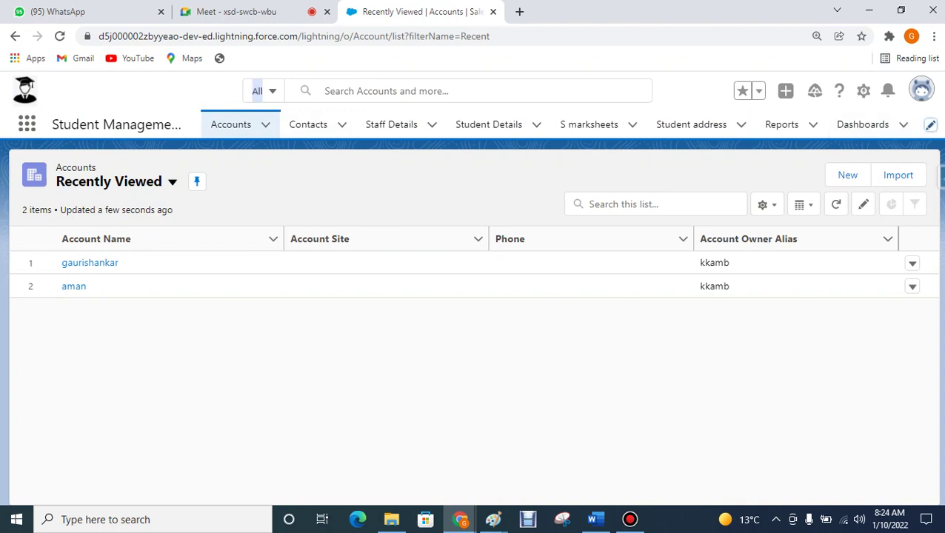
Remove Reports from the Student Management system app's navigation items and save the change.
{"action": "left_click", "coordinate": [930, 124]}
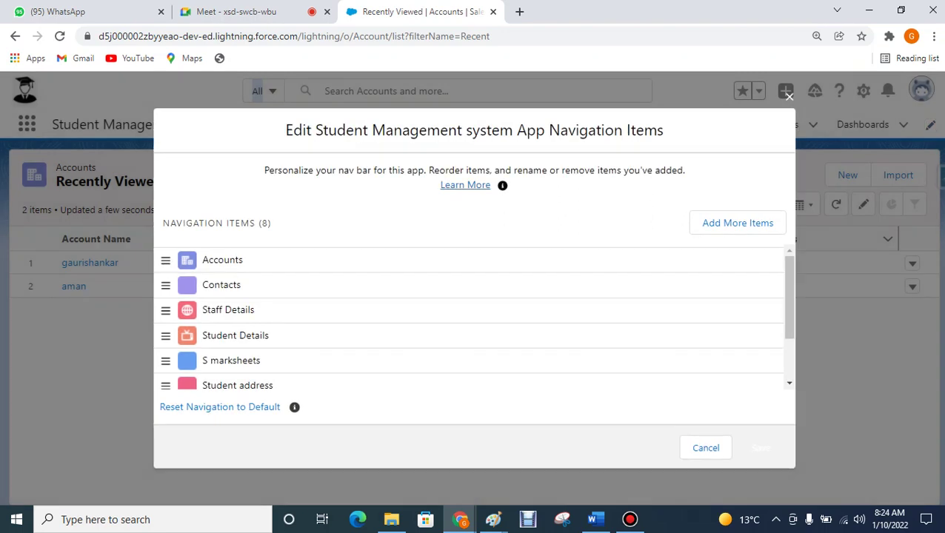
{"action": "scroll", "coordinate": [474, 318], "scroll_direction": "down", "scroll_amount": 2}
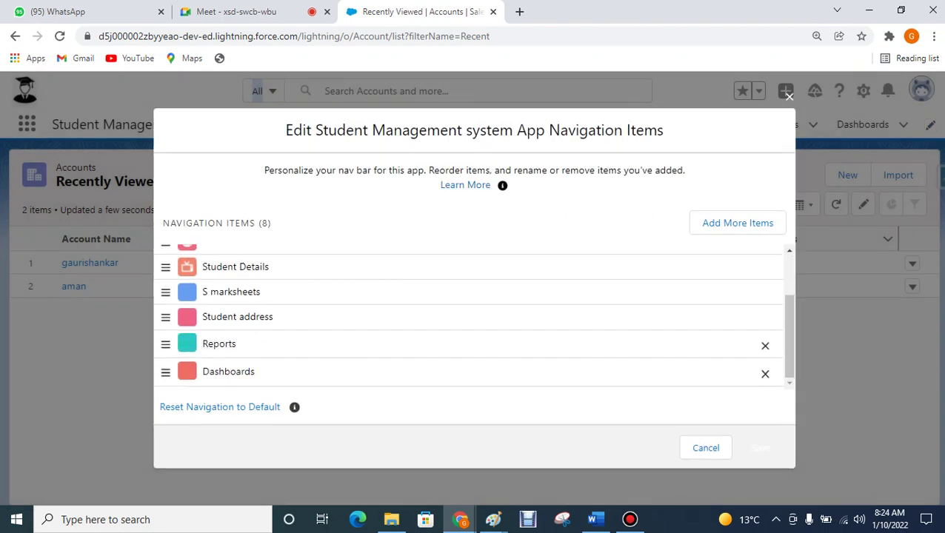
{"action": "left_click", "coordinate": [765, 345]}
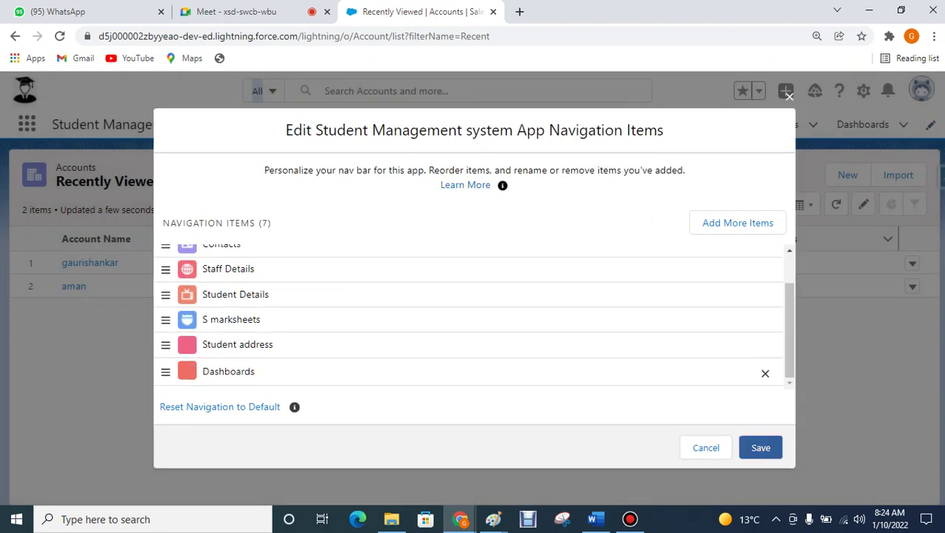
{"action": "left_click", "coordinate": [761, 449]}
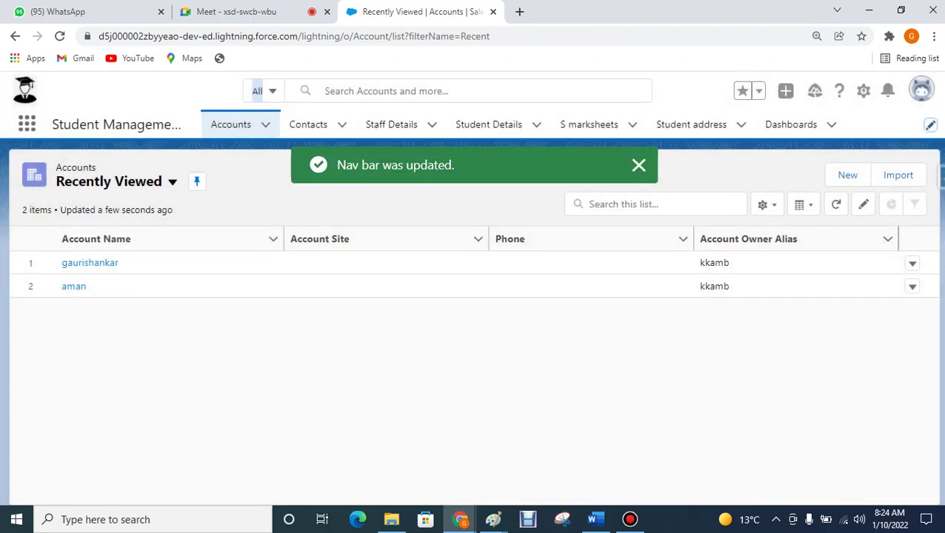
{"action": "left_click", "coordinate": [638, 165]}
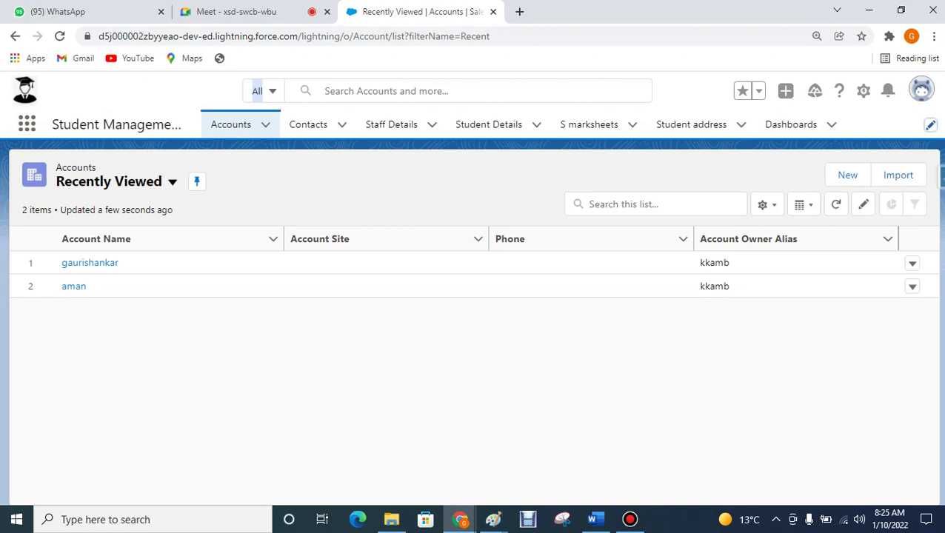
Remove Dashboards from the app's navigation items and save the change.
{"action": "left_click", "coordinate": [931, 124]}
{"action": "scroll", "coordinate": [474, 356], "scroll_direction": "down", "scroll_amount": 2}
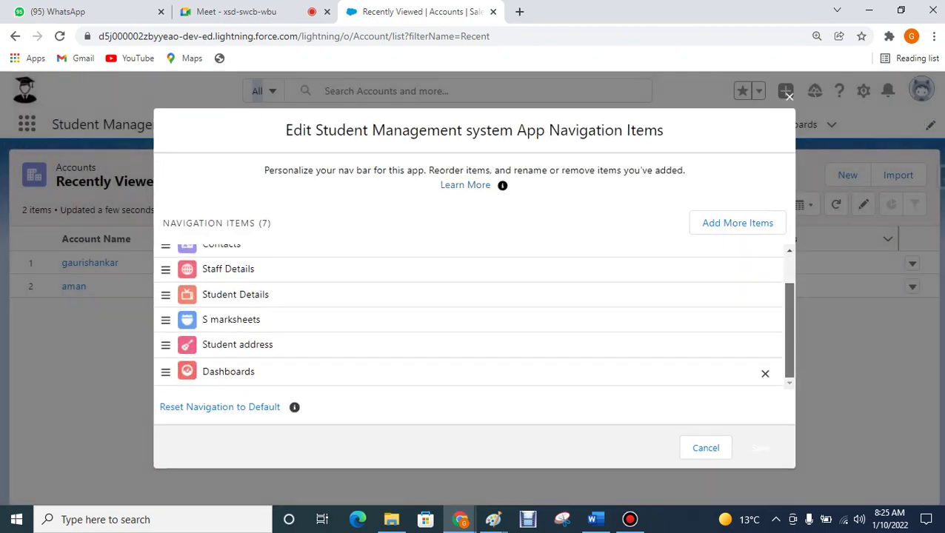
{"action": "left_click", "coordinate": [765, 373]}
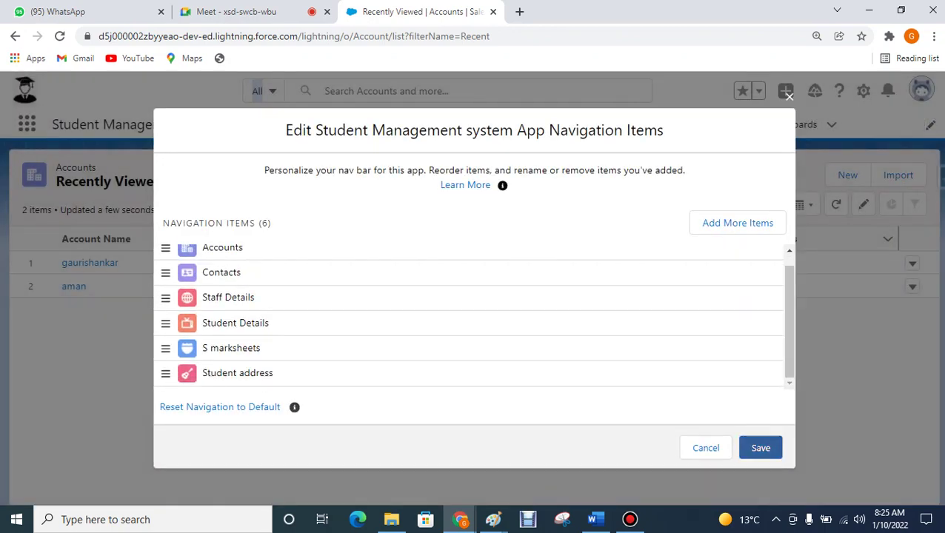
{"action": "left_click", "coordinate": [761, 448]}
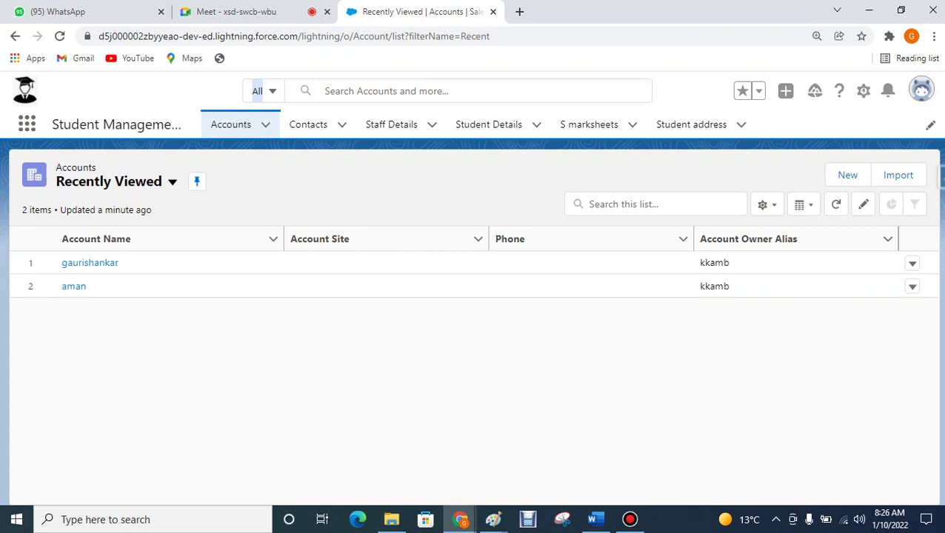
Open the Student Details list and look through the recently viewed records.
{"action": "left_click", "coordinate": [489, 125]}
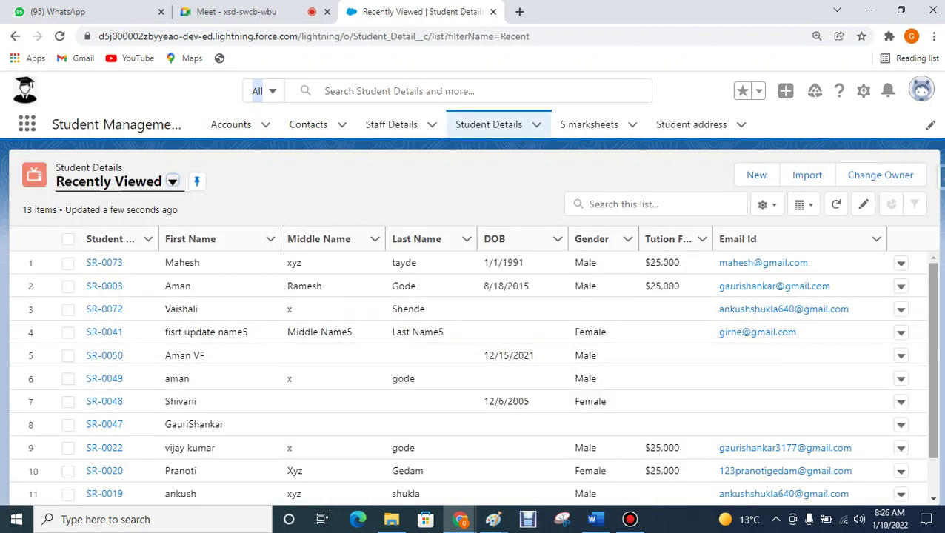
{"action": "scroll", "coordinate": [473, 377], "scroll_direction": "down", "scroll_amount": 1}
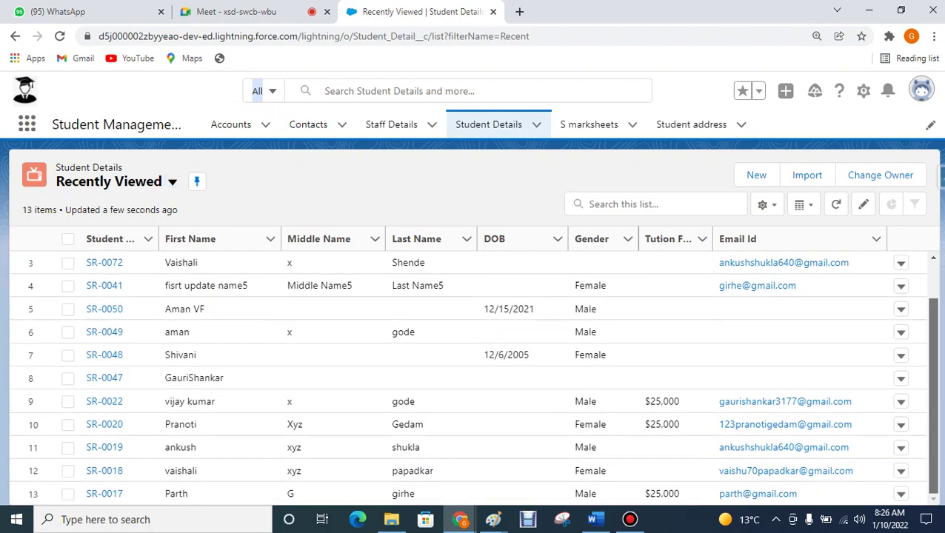
{"action": "scroll", "coordinate": [472, 377], "scroll_direction": "up", "scroll_amount": 1}
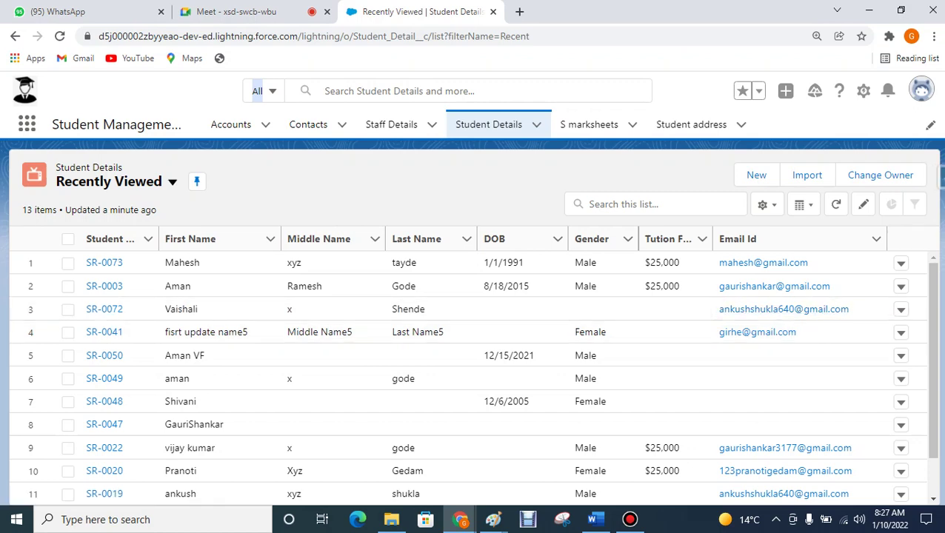
Add Reports from all available items to the app's navigation items and save the navigation bar.
{"action": "left_click", "coordinate": [930, 124]}
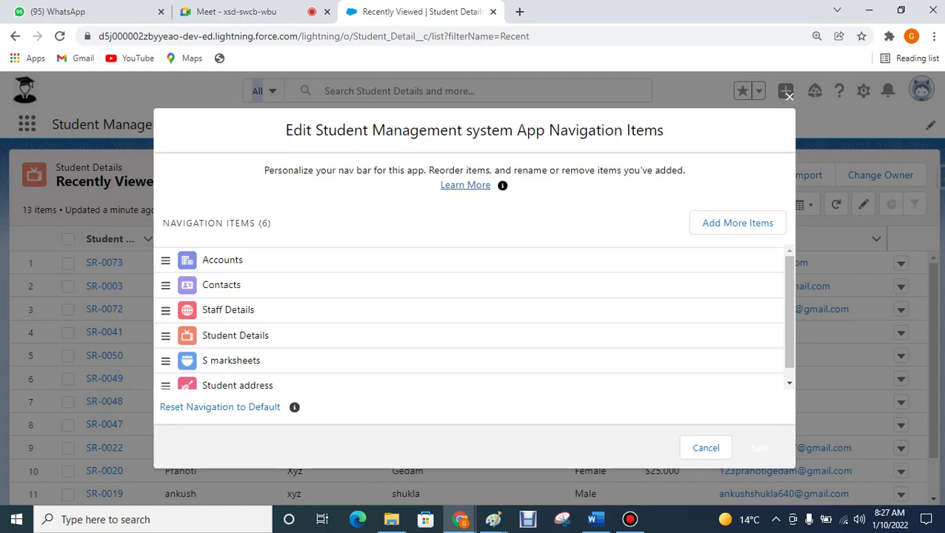
{"action": "left_click", "coordinate": [737, 223]}
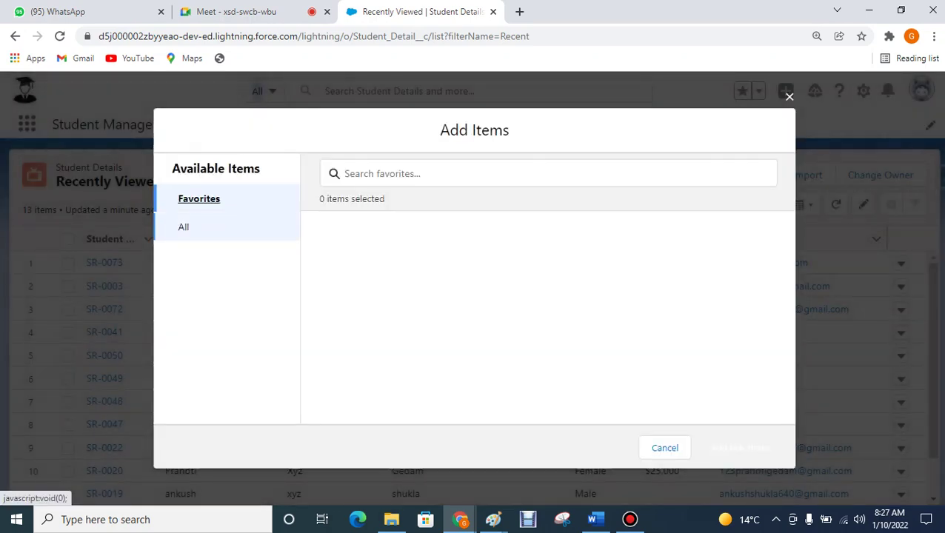
{"action": "left_click", "coordinate": [183, 227]}
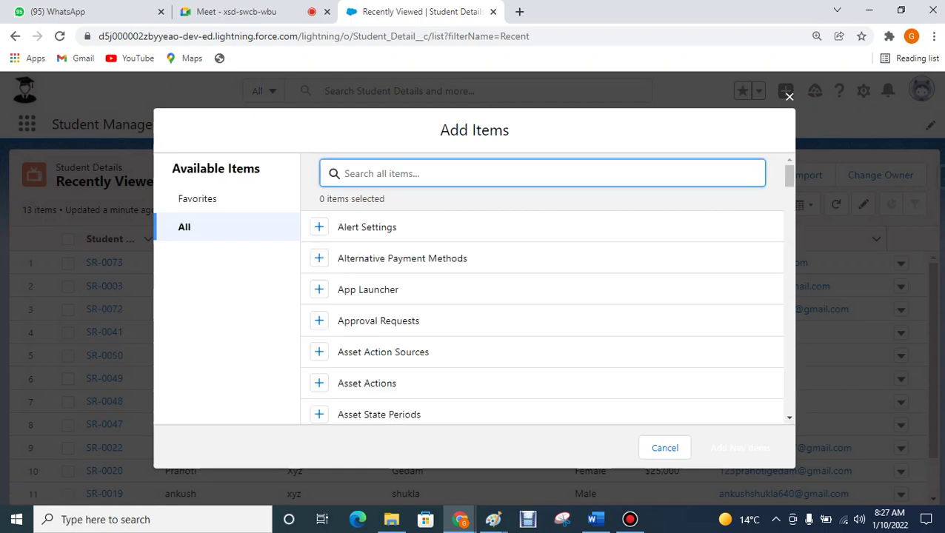
{"action": "type", "text": "re"}
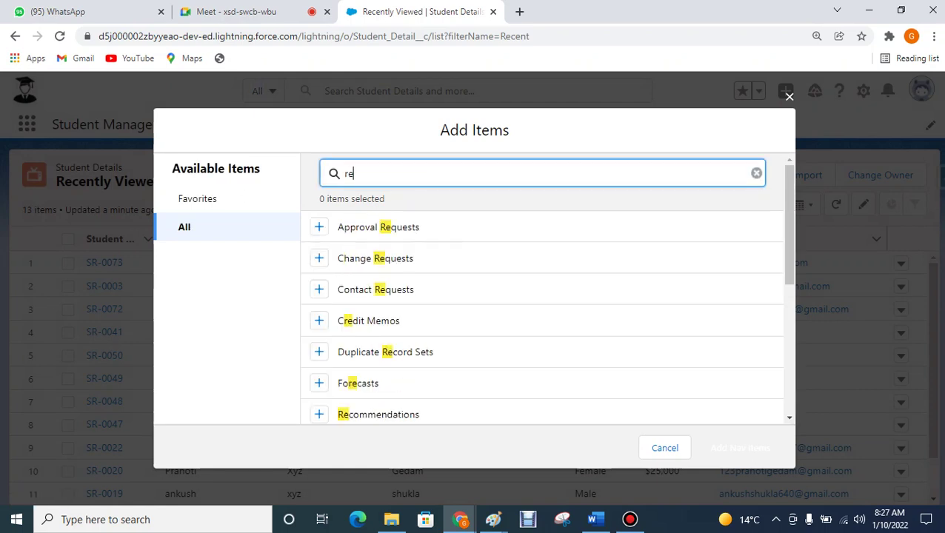
{"action": "type", "text": "po"}
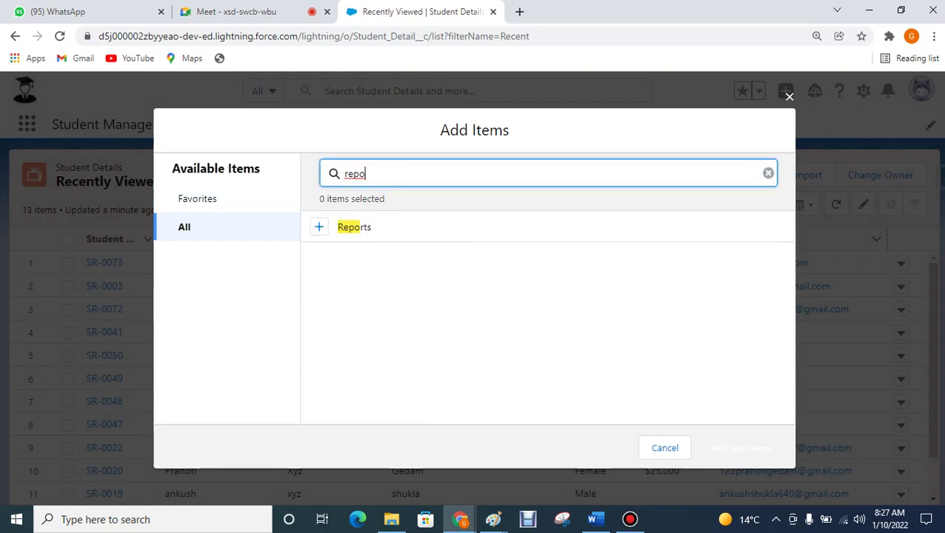
{"action": "left_click", "coordinate": [318, 227]}
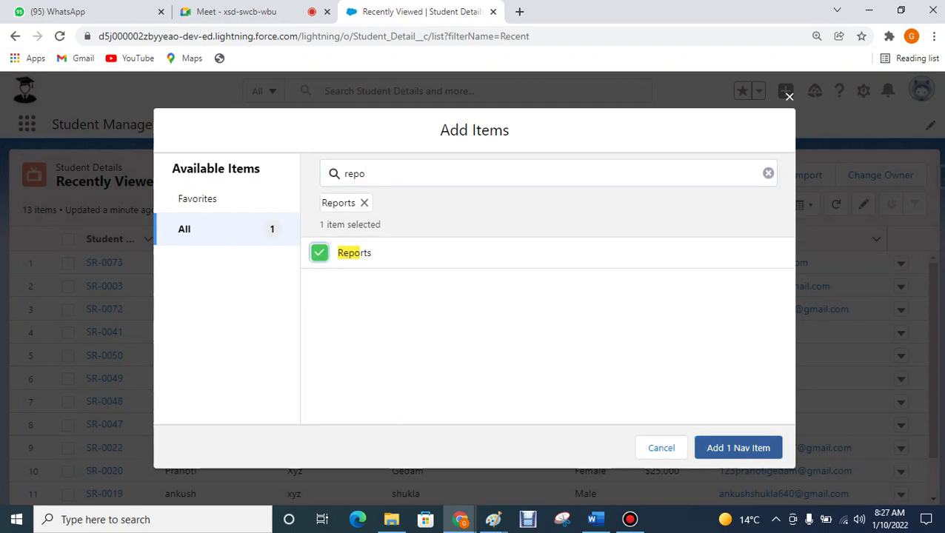
{"action": "left_click", "coordinate": [739, 448]}
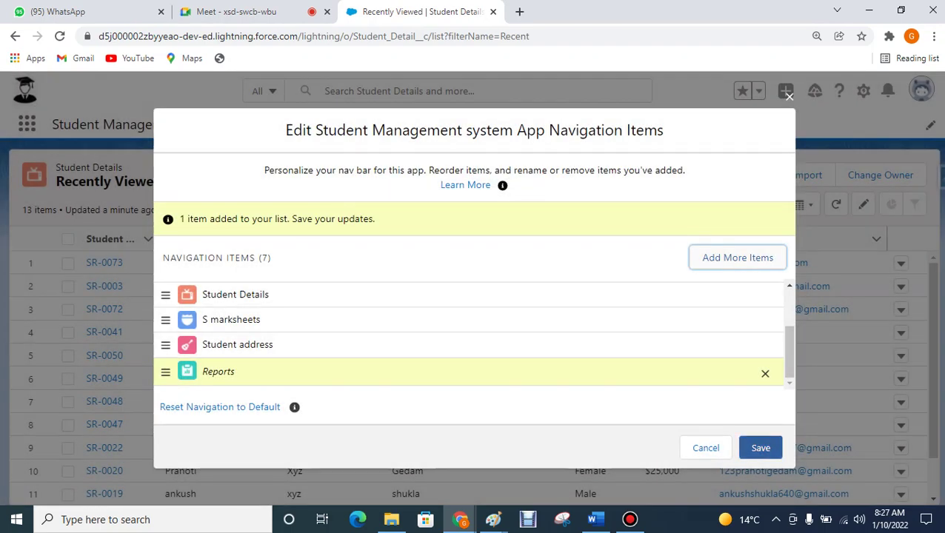
{"action": "left_click", "coordinate": [761, 448]}
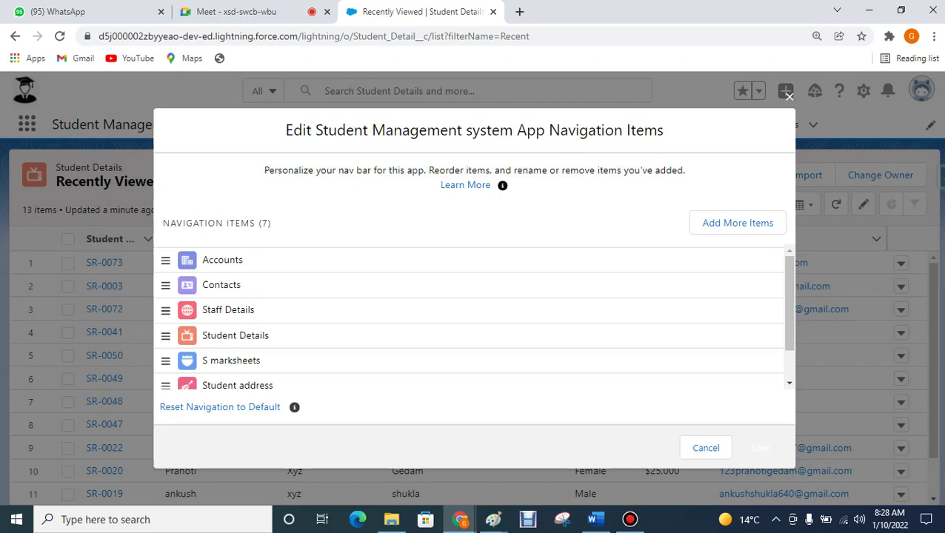
Add Dashboards from all available items to the app's navigation items and save the navigation bar.
{"action": "left_click", "coordinate": [737, 223]}
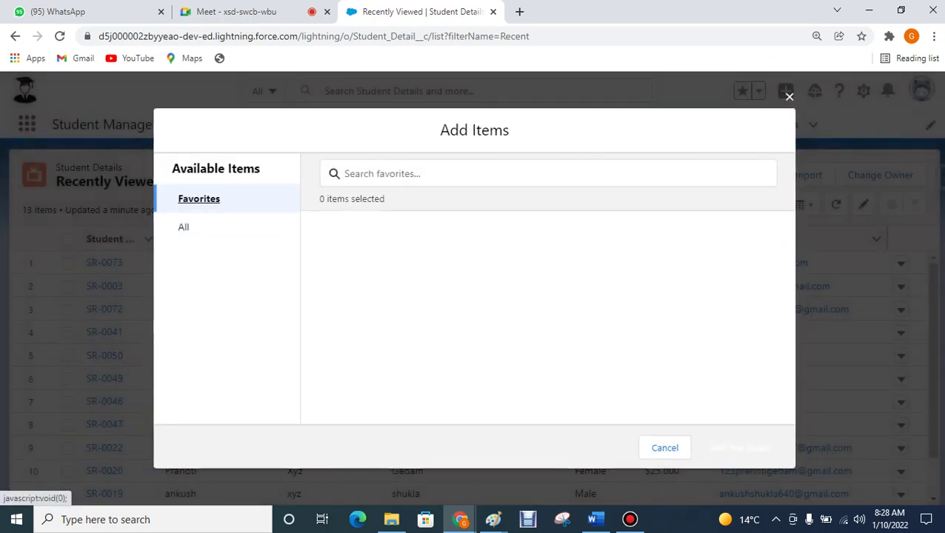
{"action": "left_click", "coordinate": [183, 227]}
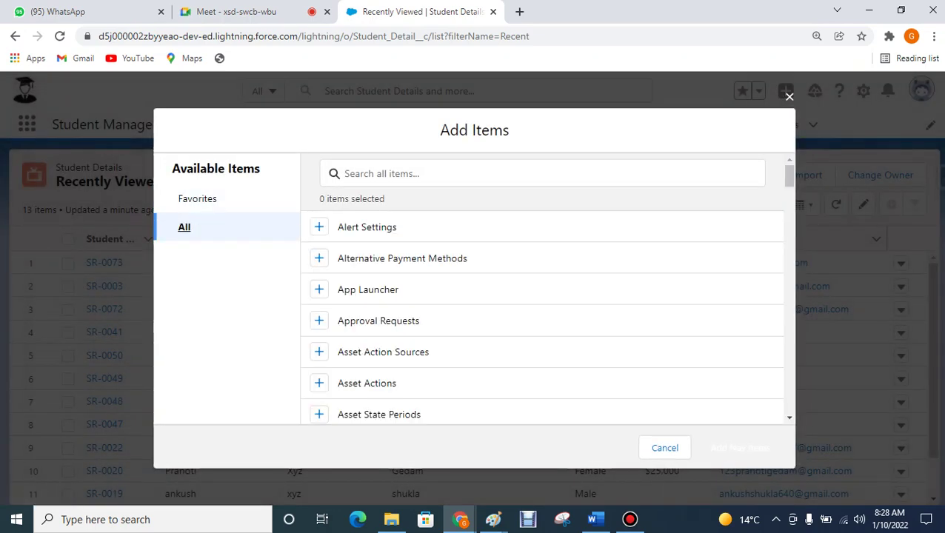
{"action": "left_click", "coordinate": [381, 173]}
{"action": "type", "text": "d"}
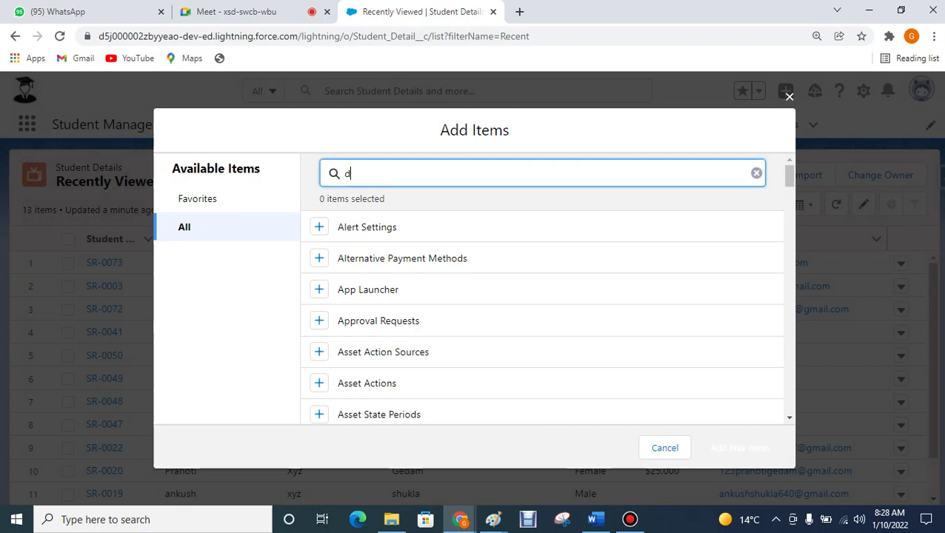
{"action": "type", "text": "ash"}
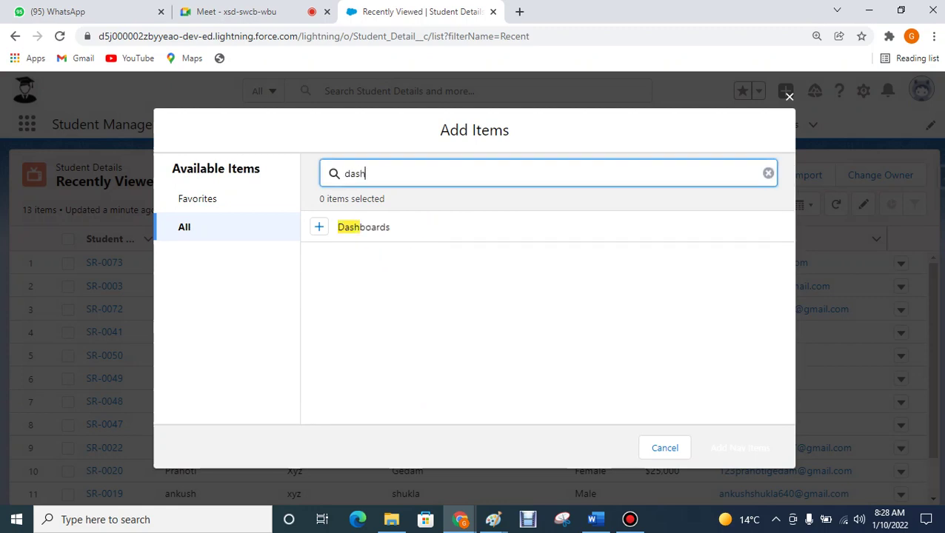
{"action": "left_click", "coordinate": [318, 227]}
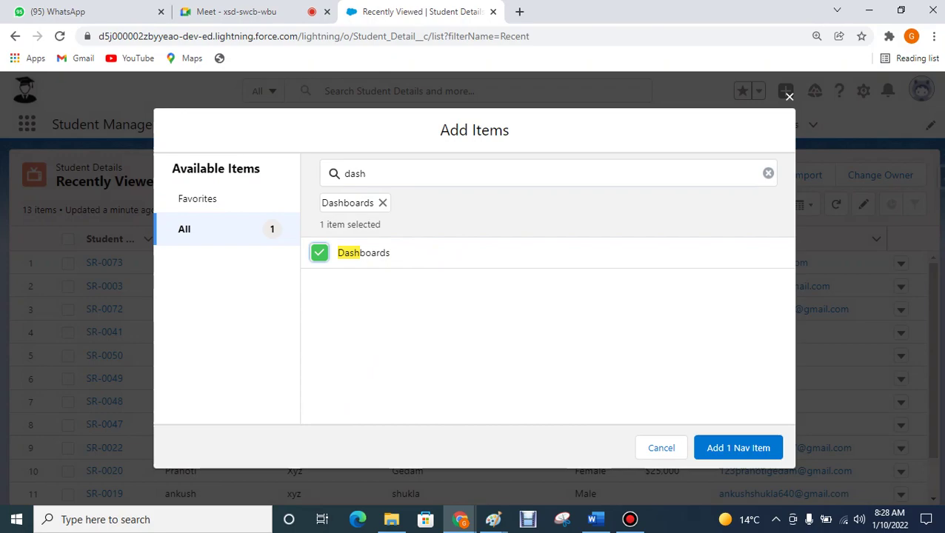
{"action": "left_click", "coordinate": [737, 448]}
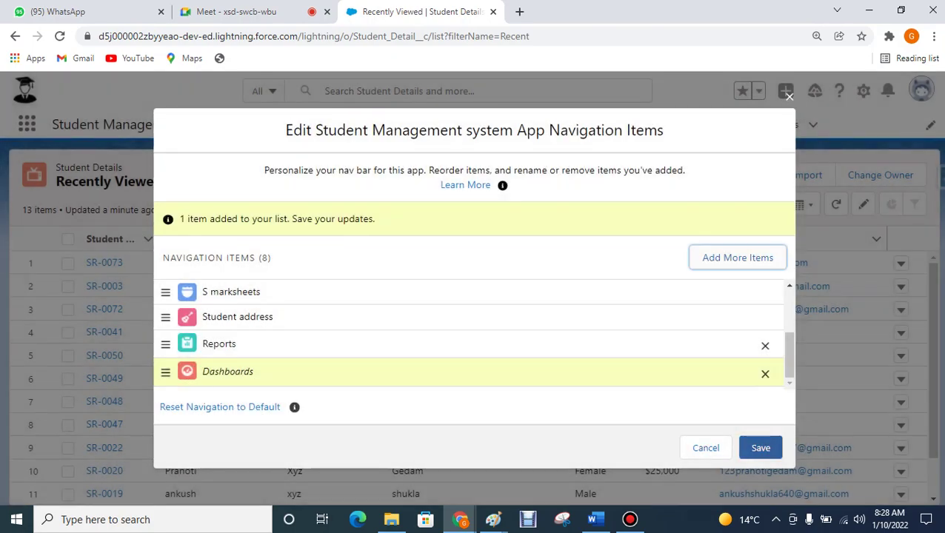
{"action": "left_click", "coordinate": [761, 448]}
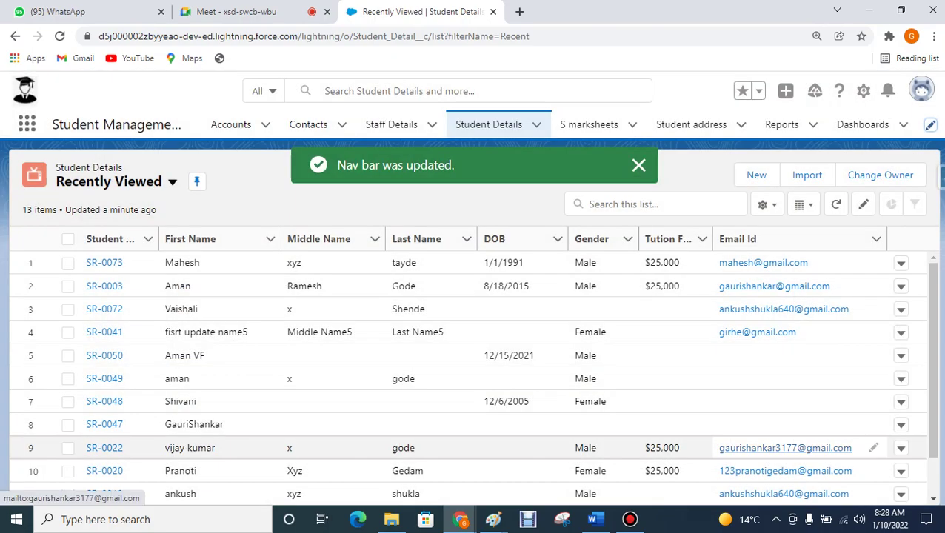
{"action": "left_click", "coordinate": [638, 164]}
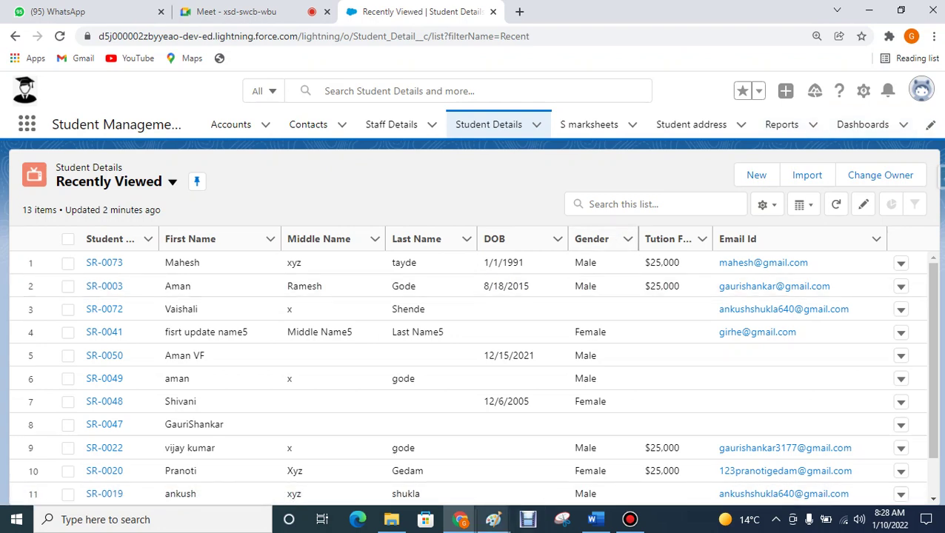
Switch to the report diagram in Paint and add a text block above it reading "Report" and "1) Standard Report".
{"action": "mouse_move", "coordinate": [493, 519]}
{"action": "left_click", "coordinate": [417, 459]}
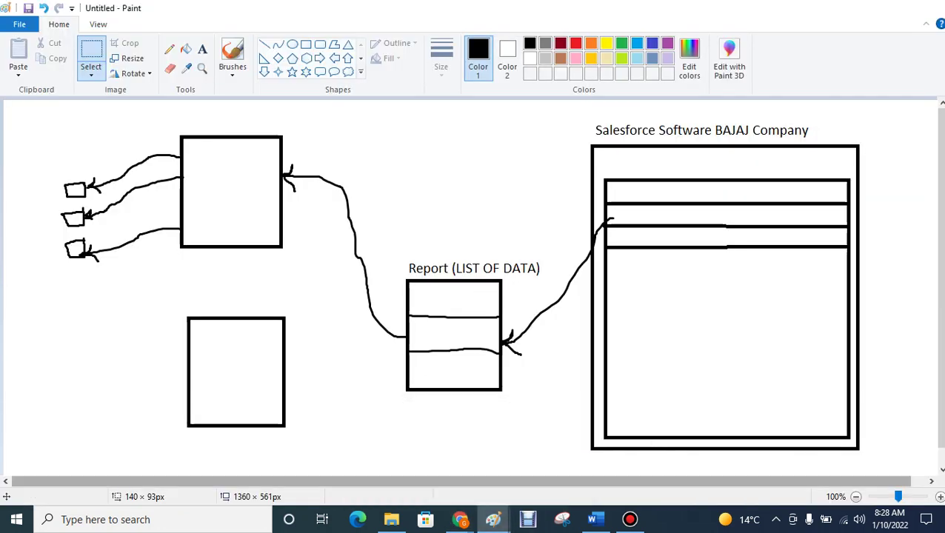
{"action": "left_click", "coordinate": [202, 49]}
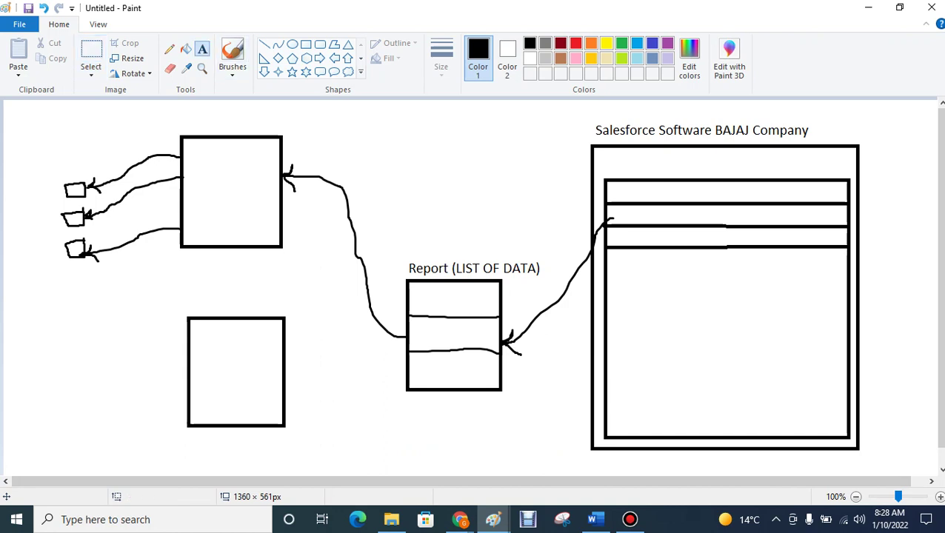
{"action": "left_click", "coordinate": [380, 109]}
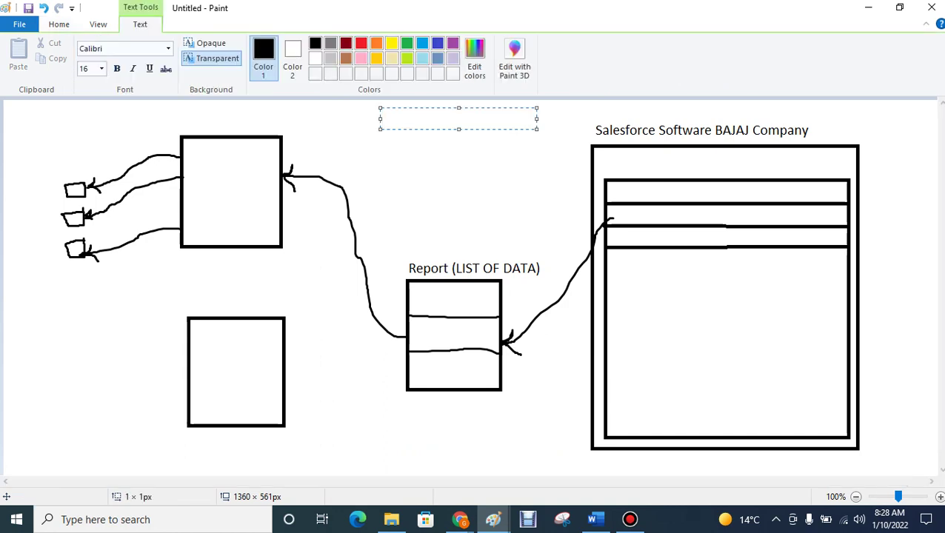
{"action": "type", "text": "Report"}
{"action": "key", "text": "Return"}
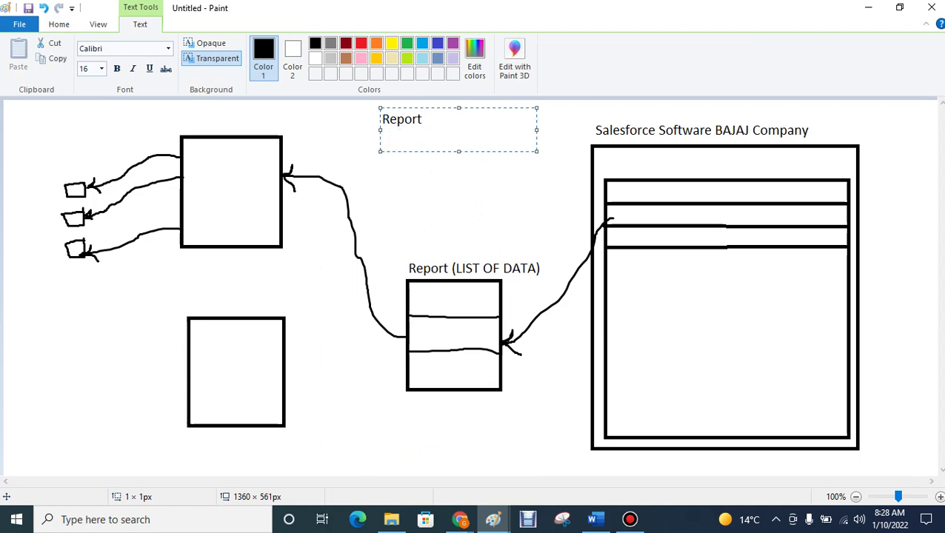
{"action": "type", "text": "1) Standard R"}
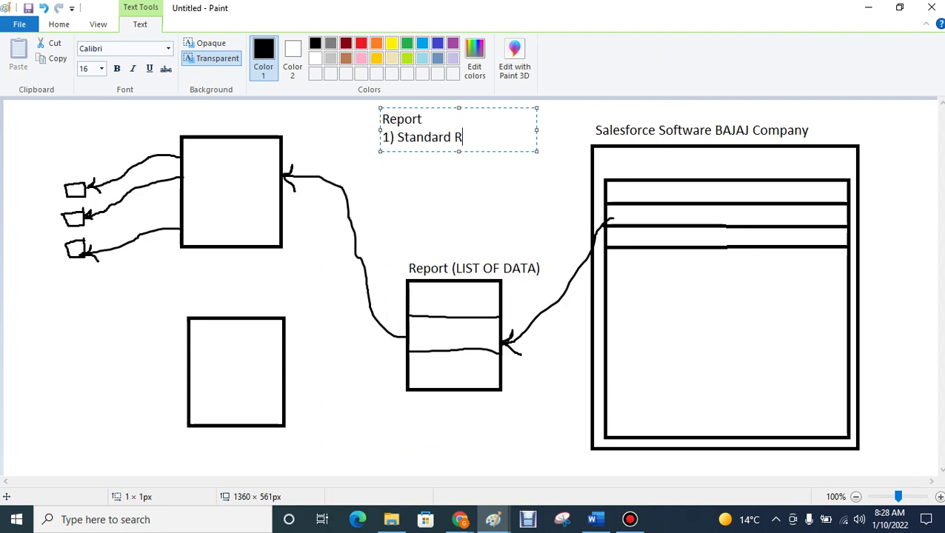
{"action": "type", "text": "eport"}
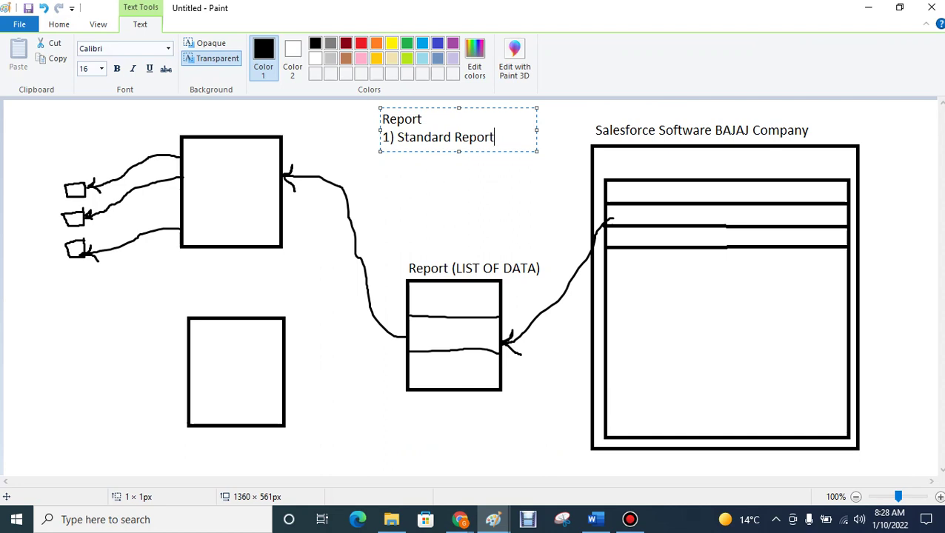
{"action": "key", "text": "Return"}
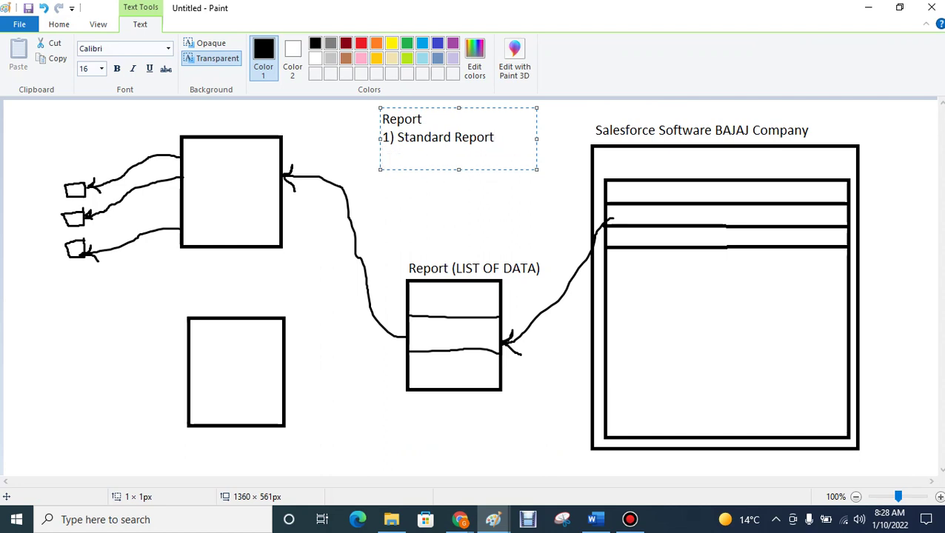
Add a further line "2) custom Report" to the text block under the Standard Report entry.
{"action": "type", "text": "2)custom"}
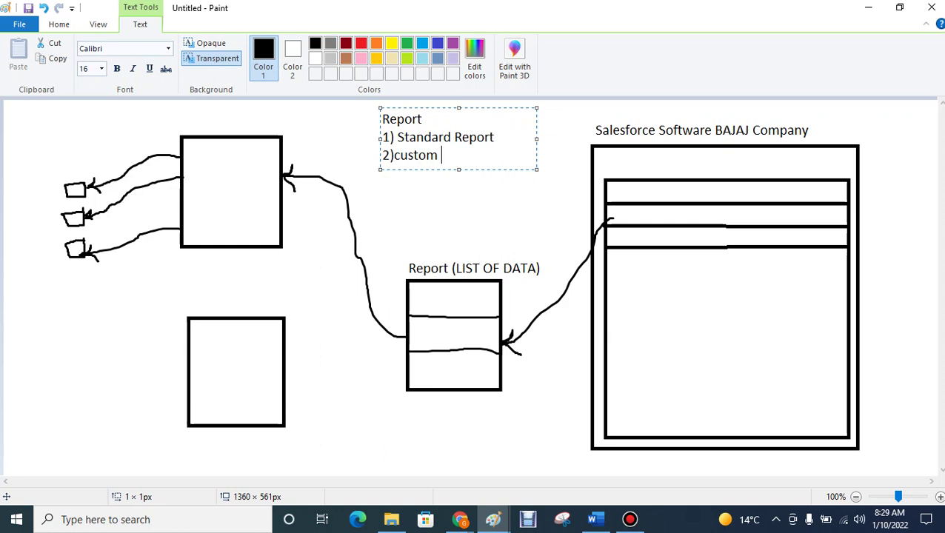
{"action": "type", "text": " Rport"}
{"action": "key", "text": "Left"}
{"action": "key", "text": "Left"}
{"action": "key", "text": "Left"}
{"action": "key", "text": "Left"}
{"action": "type", "text": "e"}
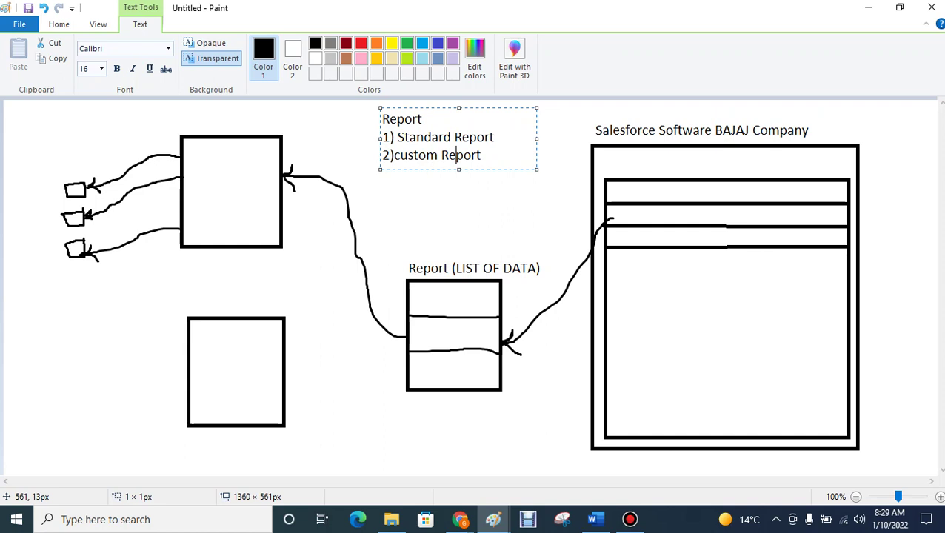
{"action": "left_click", "coordinate": [393, 155]}
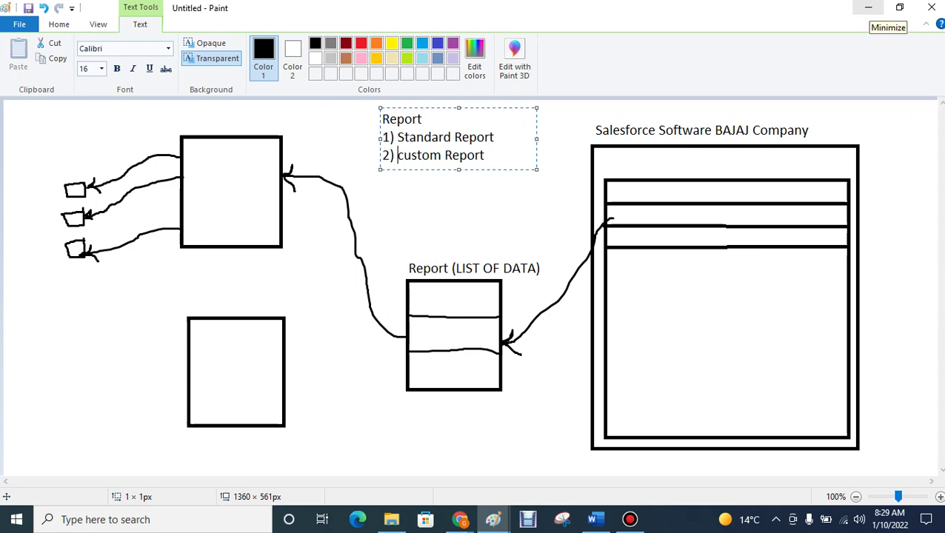
Return to Chrome and search Google in a new tab for "type of report in salesforce".
{"action": "left_click", "coordinate": [868, 7]}
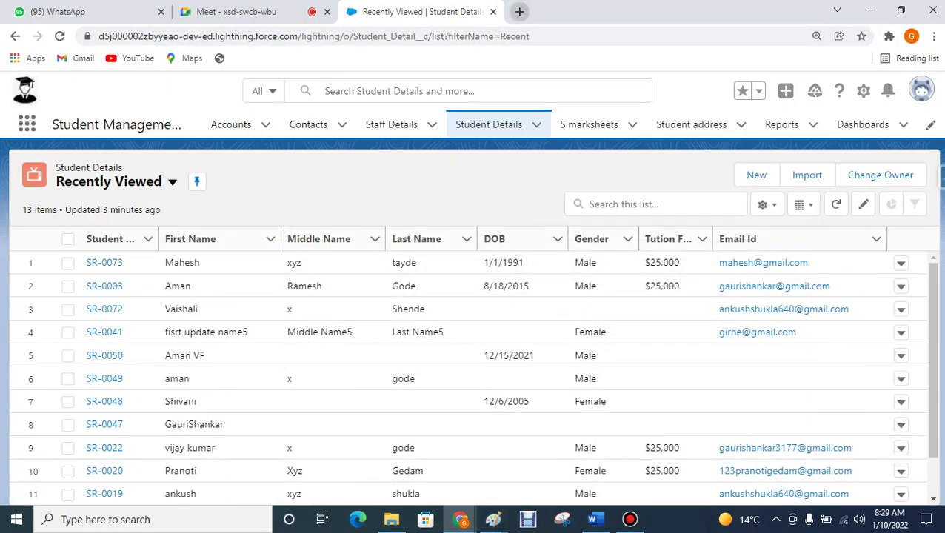
{"action": "left_click", "coordinate": [519, 11]}
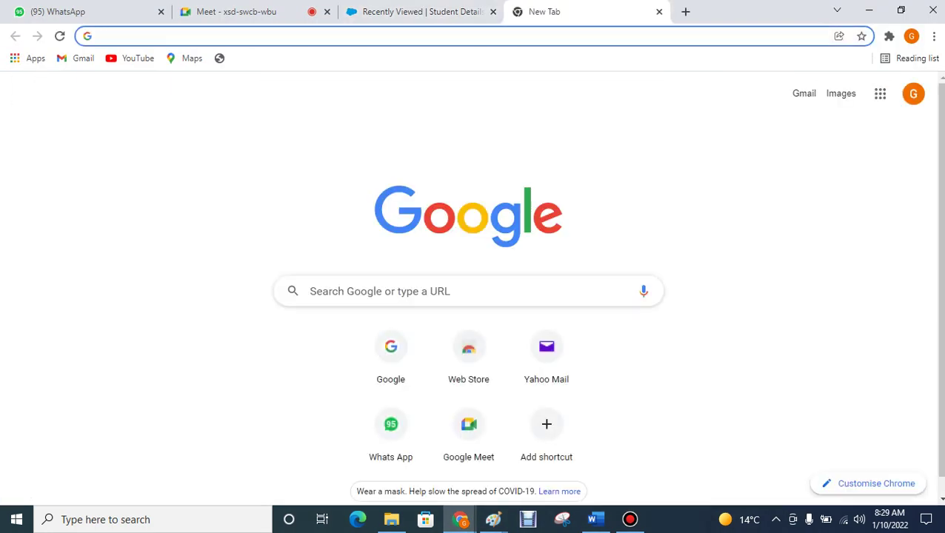
{"action": "left_click", "coordinate": [467, 291]}
{"action": "type", "text": "type "}
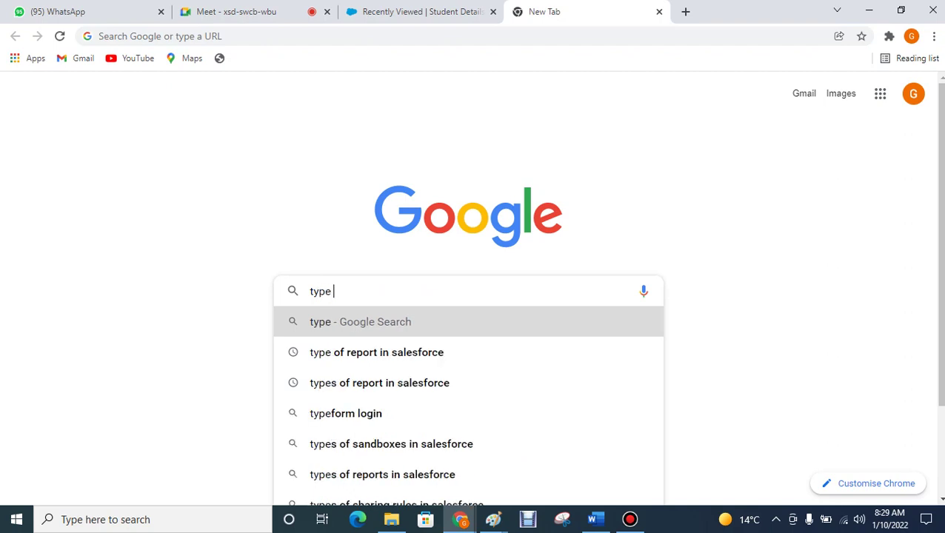
{"action": "type", "text": "of Report"}
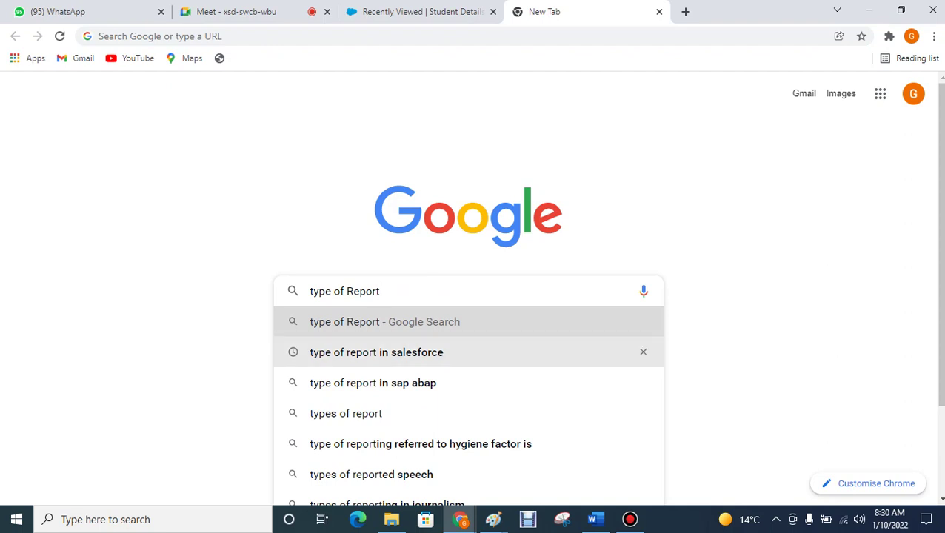
{"action": "key", "text": "Down"}
{"action": "key", "text": "Return"}
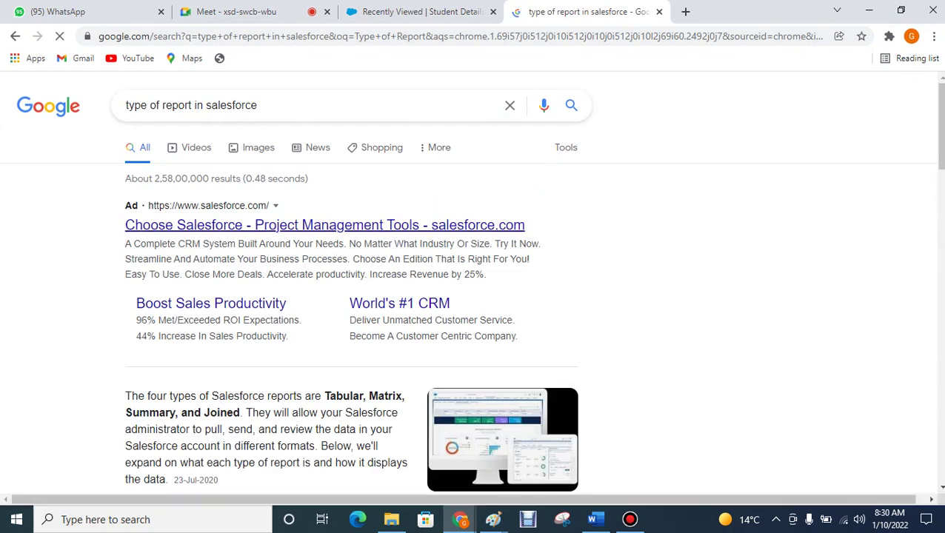
Open the sponsored Salesforce result and the article "Different Types of Reports in Salesforce" in new tabs.
{"action": "right_click", "coordinate": [349, 224]}
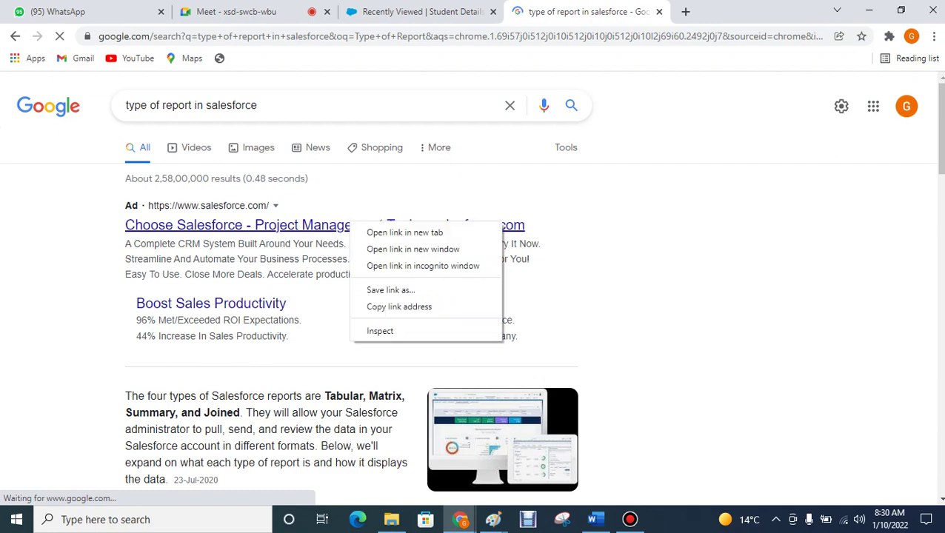
{"action": "left_click", "coordinate": [389, 231]}
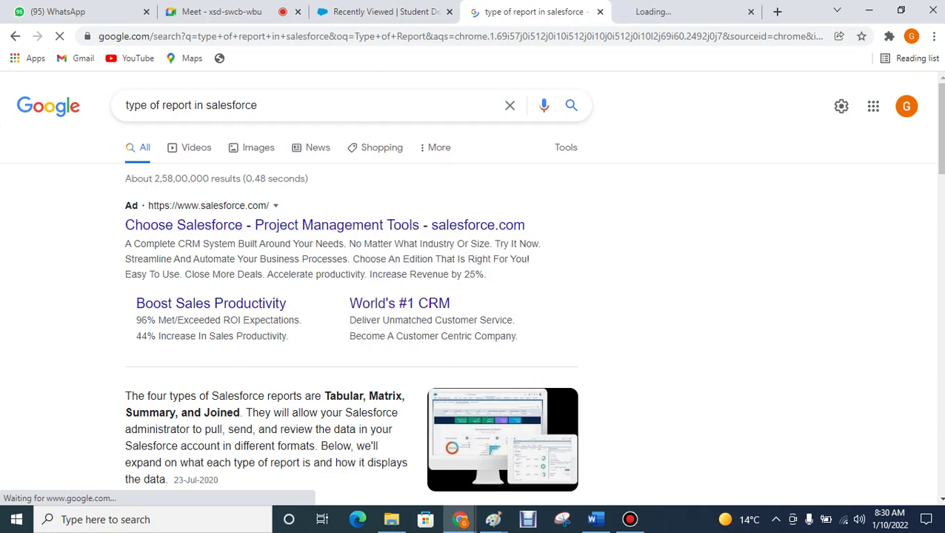
{"action": "scroll", "coordinate": [352, 297], "scroll_direction": "down", "scroll_amount": 2}
{"action": "scroll", "coordinate": [352, 297], "scroll_direction": "down", "scroll_amount": 1}
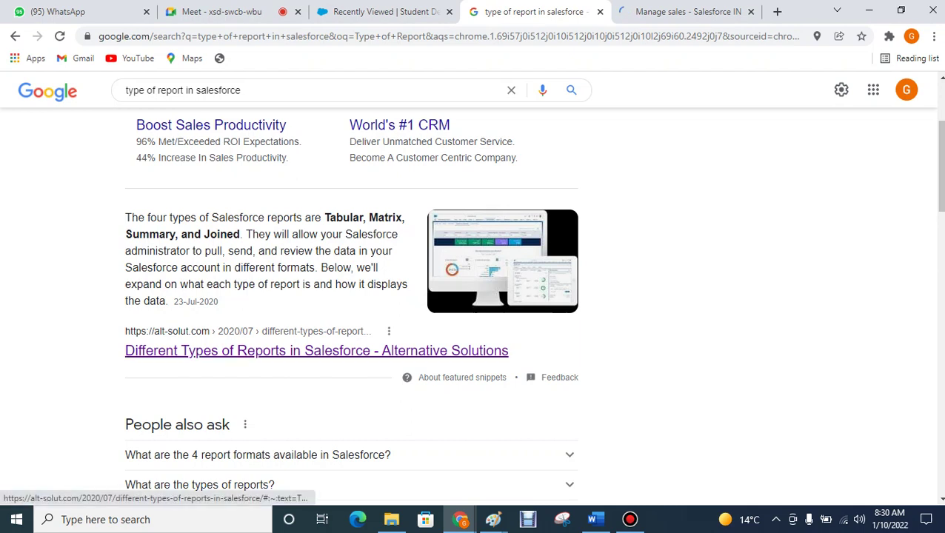
{"action": "right_click", "coordinate": [311, 353]}
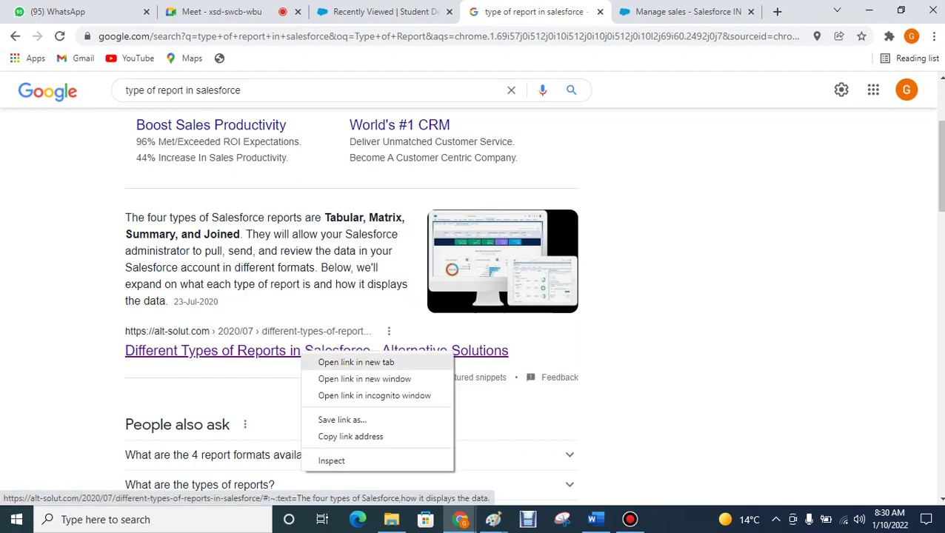
{"action": "key", "text": "Escape"}
{"action": "middle_click", "coordinate": [311, 351]}
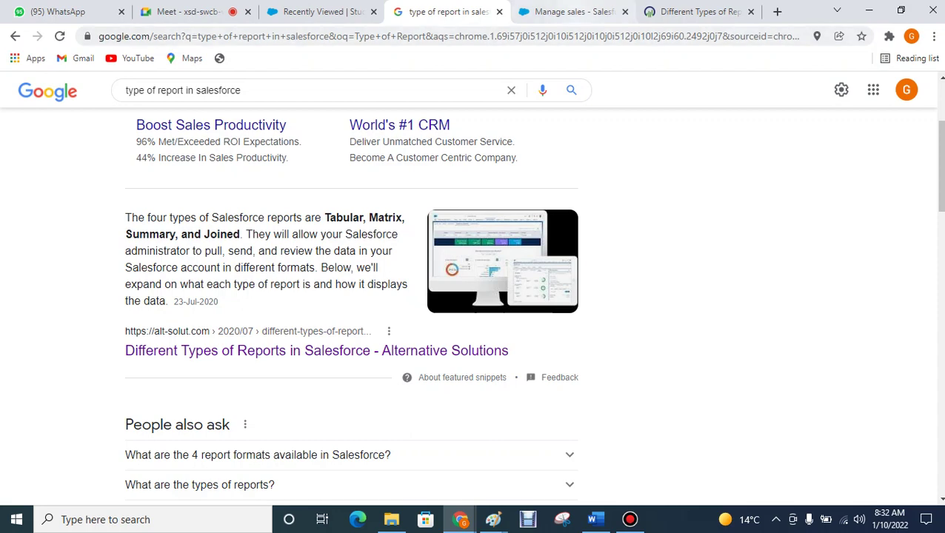
Close the Salesforce sales page and read the article's sections on Tabular, Matrix, Summary and Joined Reports.
{"action": "left_click", "coordinate": [570, 11]}
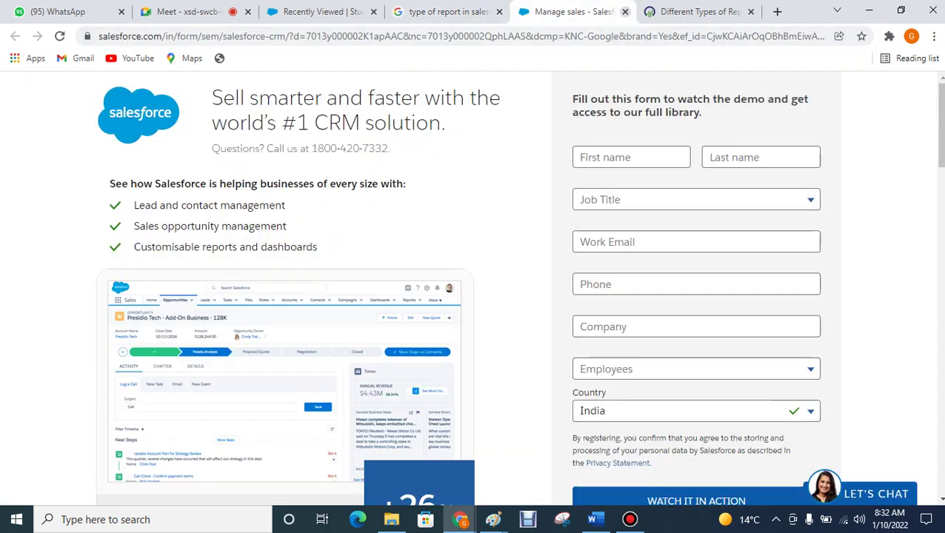
{"action": "left_click", "coordinate": [696, 11]}
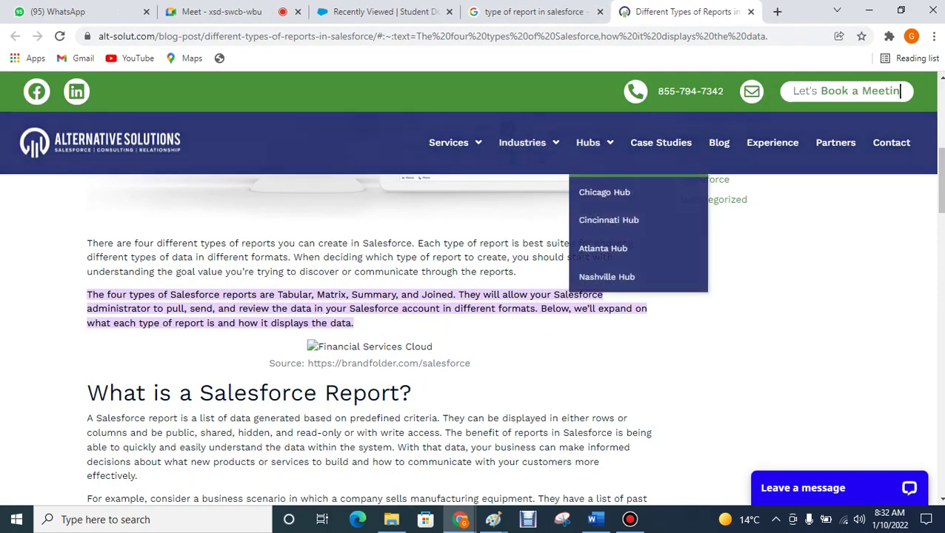
{"action": "scroll", "coordinate": [903, 90], "scroll_direction": "down", "scroll_amount": 2}
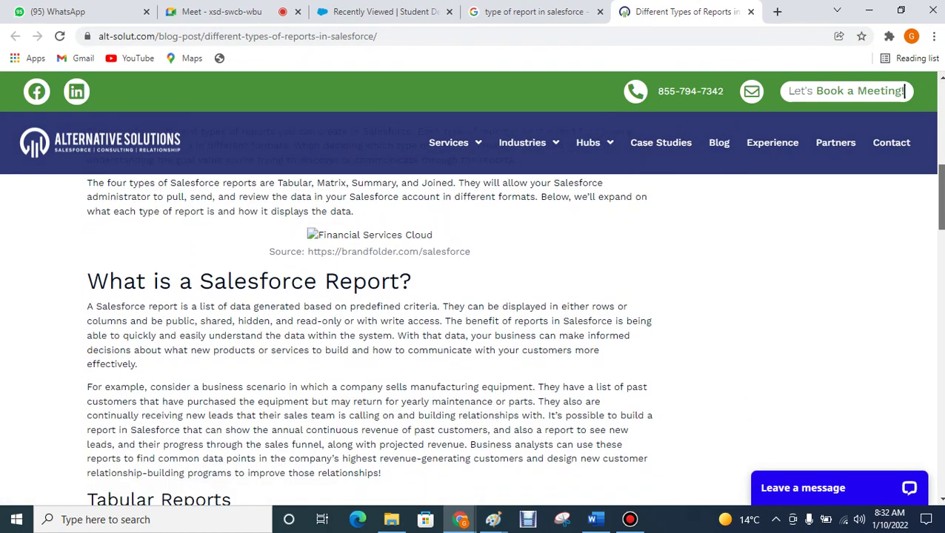
{"action": "right_click", "coordinate": [720, 218]}
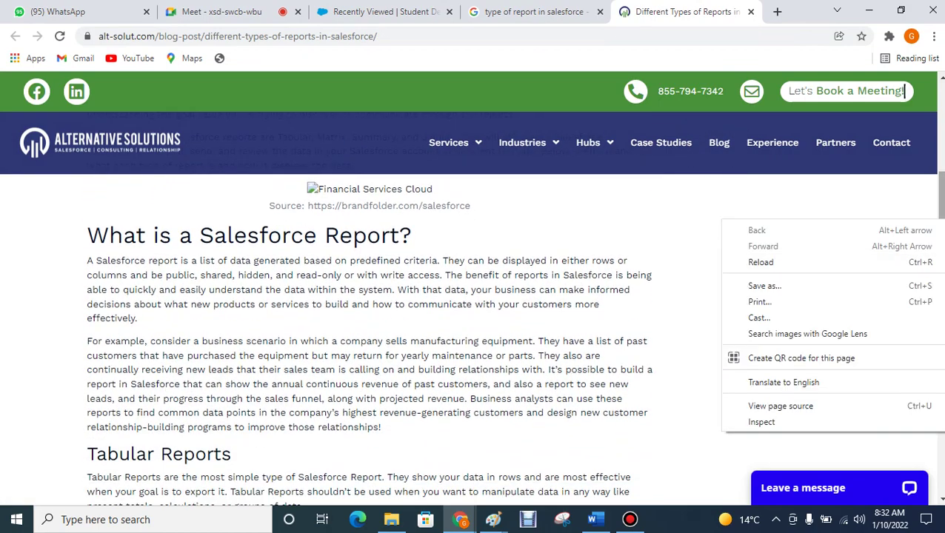
{"action": "key", "text": "Escape"}
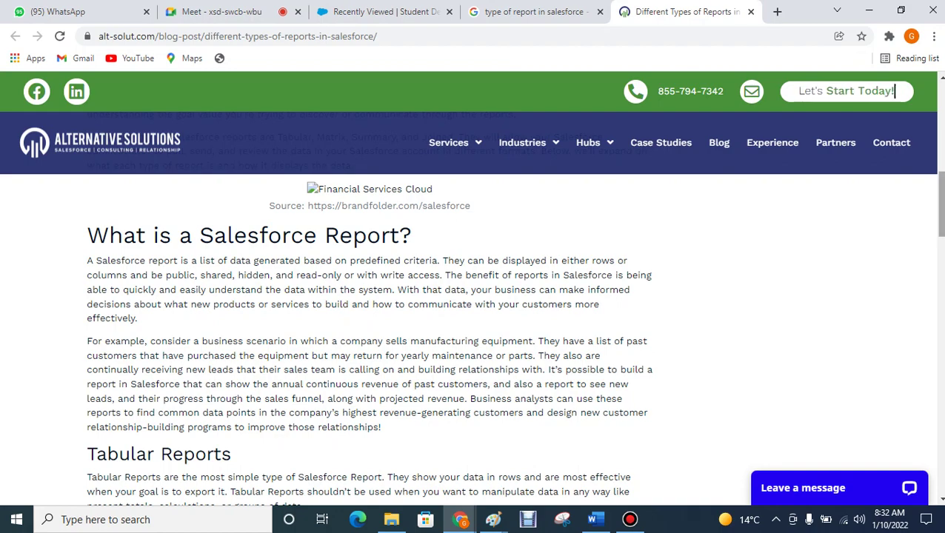
{"action": "scroll", "coordinate": [371, 340], "scroll_direction": "down", "scroll_amount": 2}
{"action": "scroll", "coordinate": [370, 339], "scroll_direction": "down", "scroll_amount": 1}
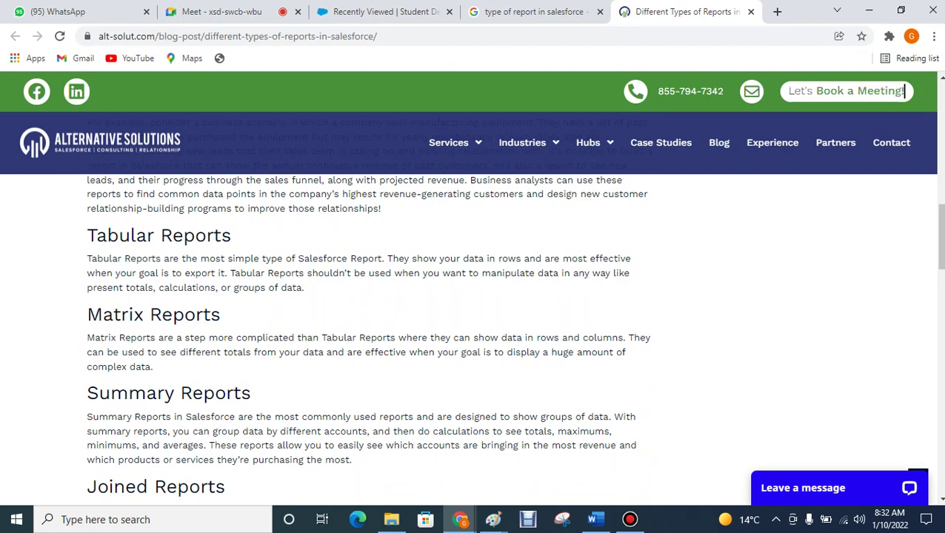
{"action": "scroll", "coordinate": [941, 237], "scroll_direction": "down", "scroll_amount": 2}
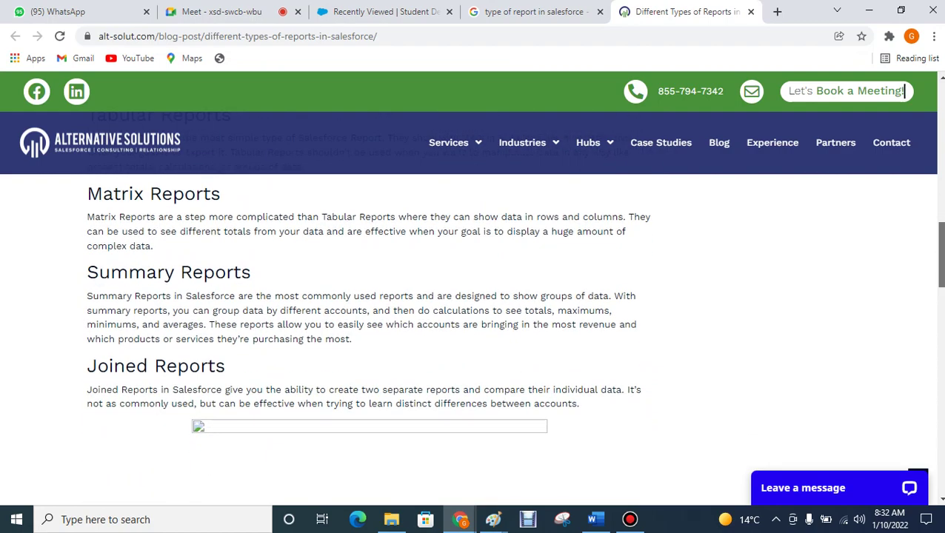
{"action": "scroll", "coordinate": [940, 237], "scroll_direction": "up", "scroll_amount": 2}
{"action": "scroll", "coordinate": [514, 294], "scroll_direction": "up", "scroll_amount": 4}
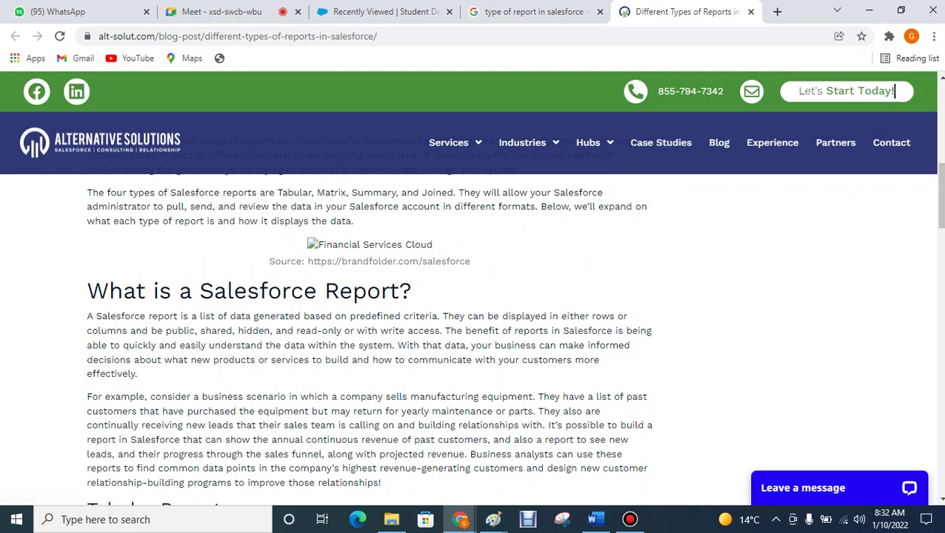
Close the article and the Google search, returning to the Student Details list in Salesforce.
{"action": "left_click", "coordinate": [750, 11]}
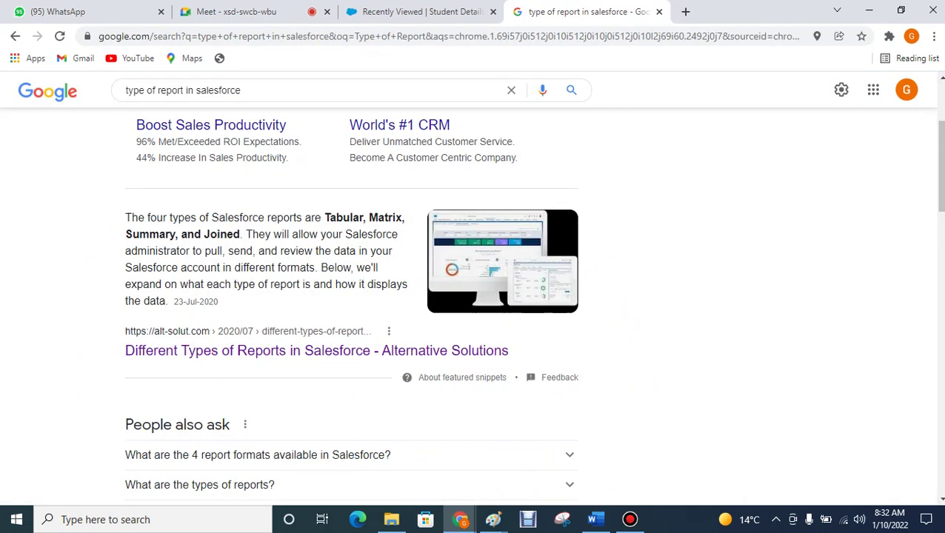
{"action": "key", "text": "ctrl+shift+Tab"}
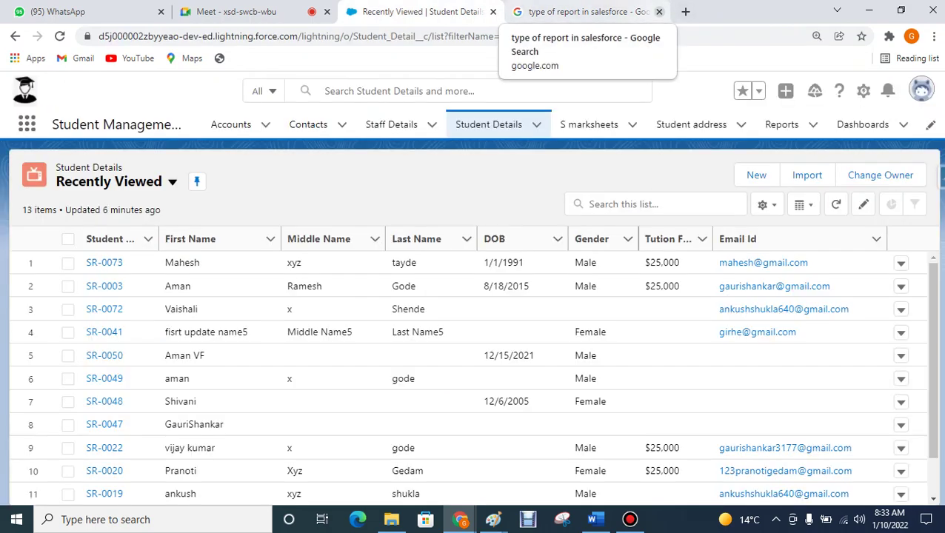
{"action": "left_click", "coordinate": [659, 11]}
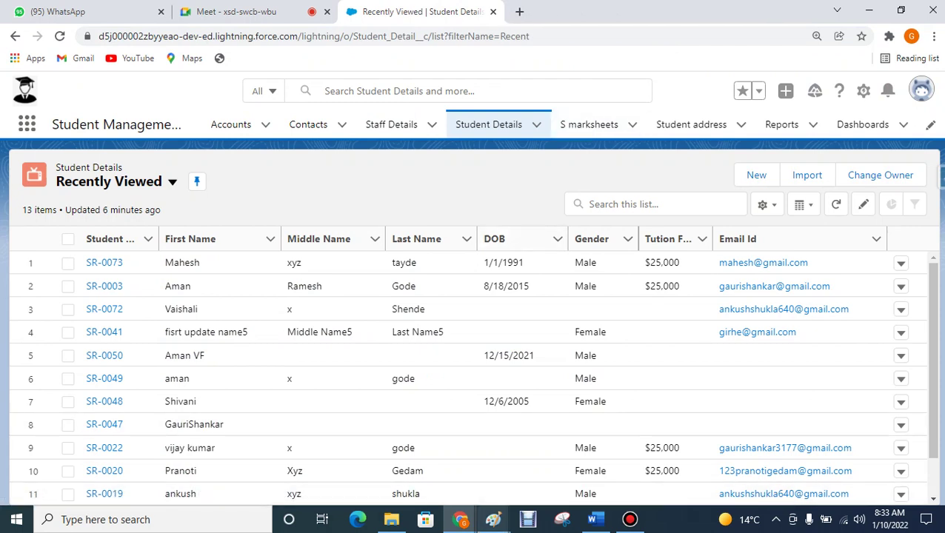
Launch another Paint window and bring the existing report diagram drawing to the front.
{"action": "right_click", "coordinate": [493, 518]}
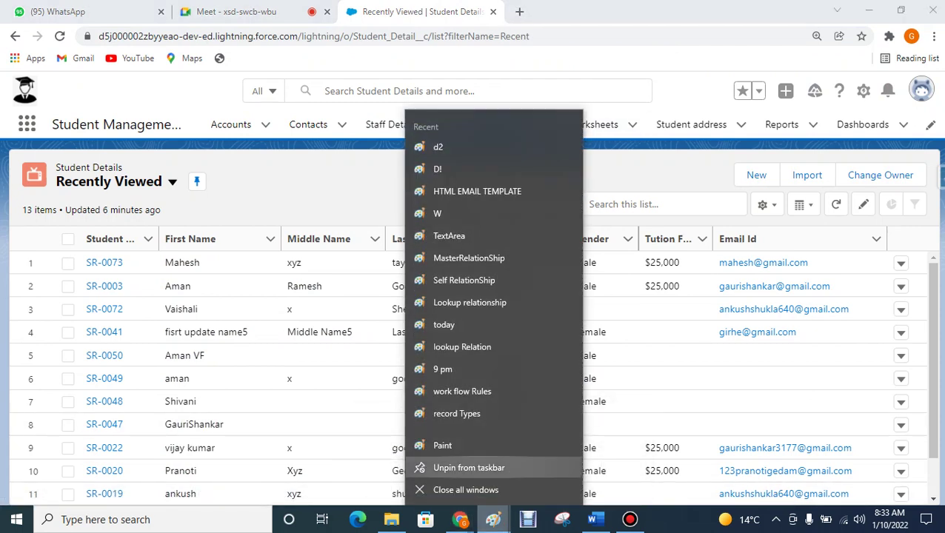
{"action": "left_click", "coordinate": [444, 444]}
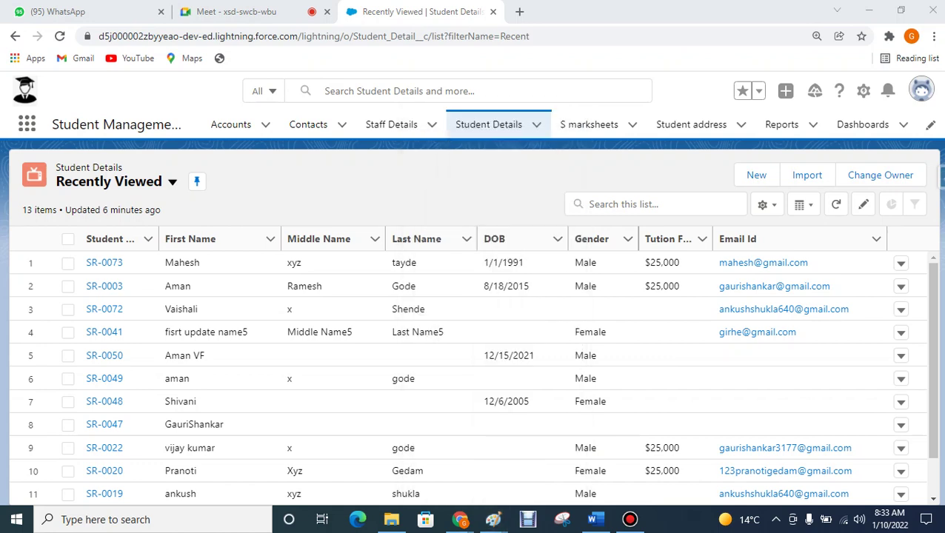
{"action": "mouse_move", "coordinate": [493, 519]}
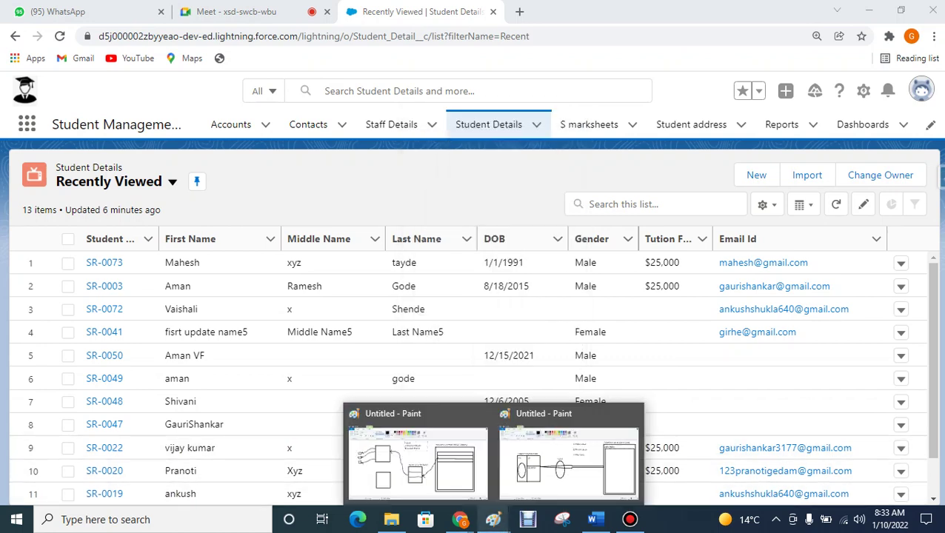
{"action": "left_click", "coordinate": [417, 459]}
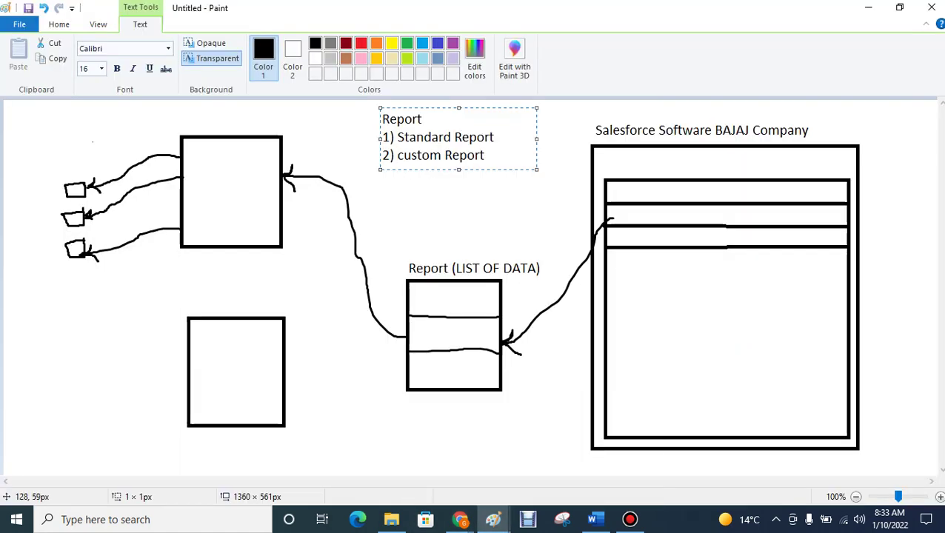
Select the empty square below the large upper box in the report diagram and delete it.
{"action": "left_click", "coordinate": [93, 146]}
{"action": "left_click", "coordinate": [91, 50]}
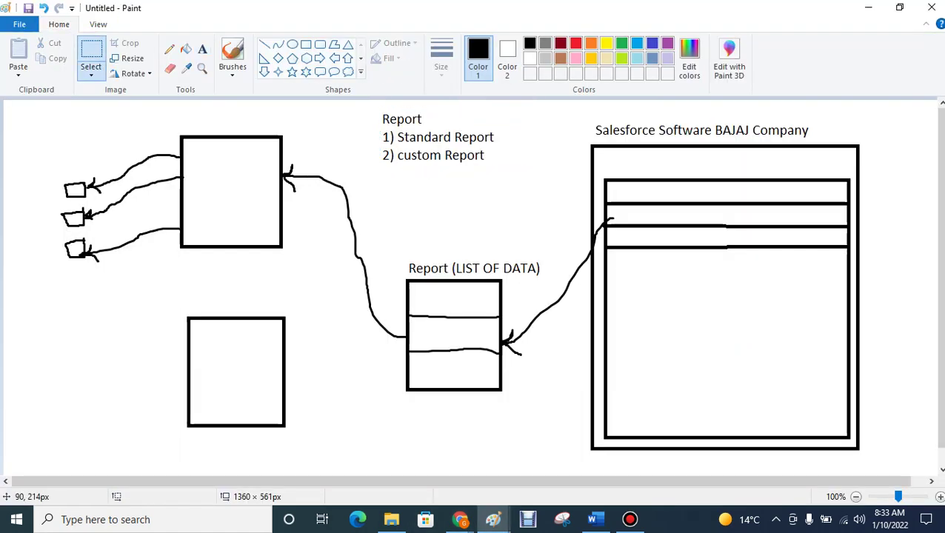
{"action": "left_click_drag", "start_coordinate": [146, 297], "coordinate": [340, 445]}
{"action": "key", "text": "Delete"}
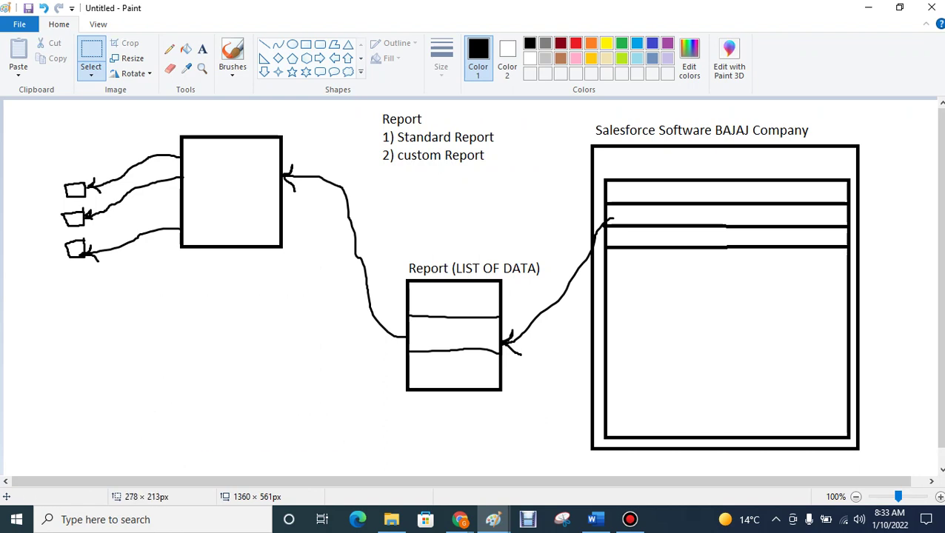
Add the text "Custom Report" beneath the three small boxes and minimize the drawing.
{"action": "left_click", "coordinate": [202, 48]}
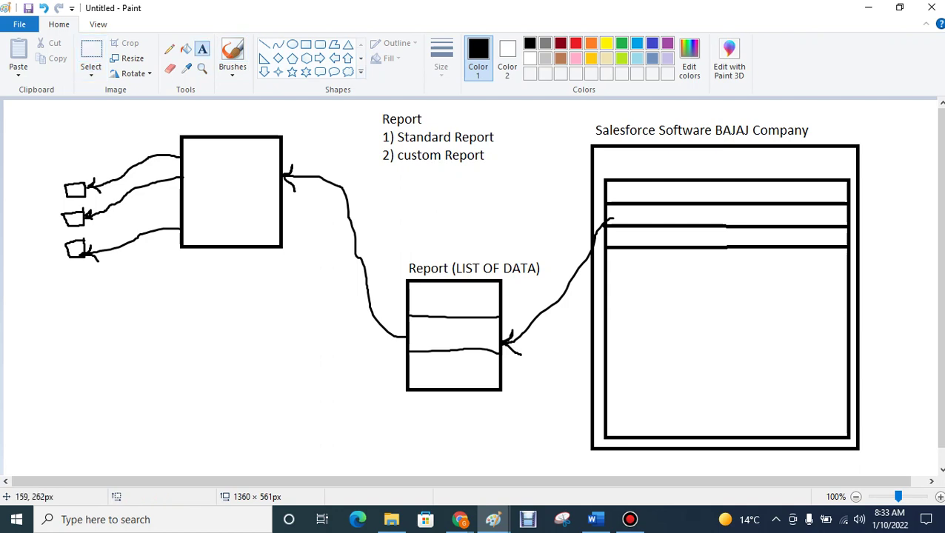
{"action": "left_click", "coordinate": [36, 290]}
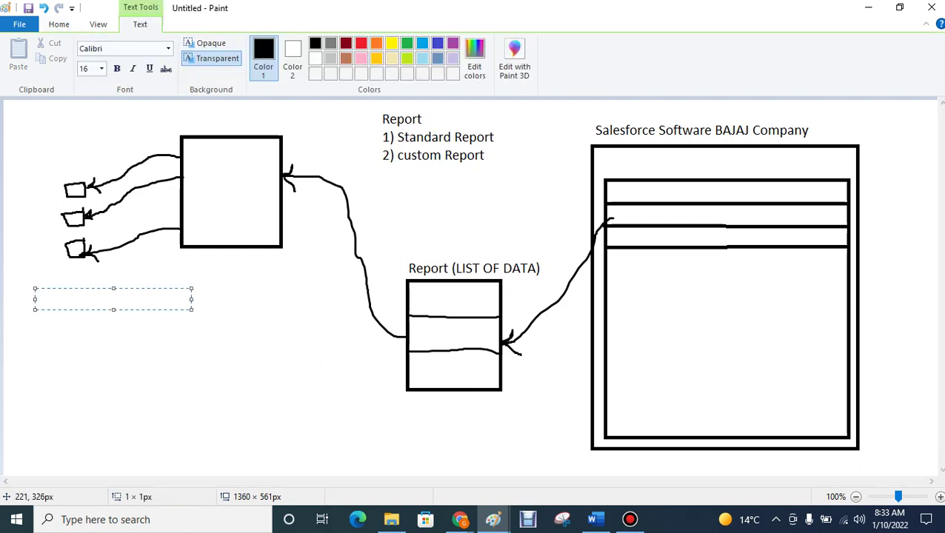
{"action": "type", "text": "Custom "}
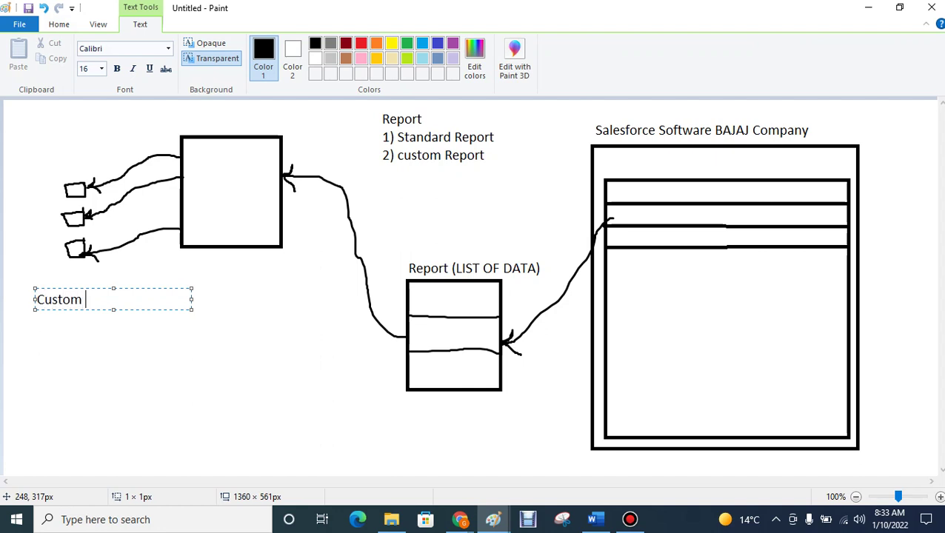
{"action": "type", "text": "Report"}
{"action": "key", "text": "Return"}
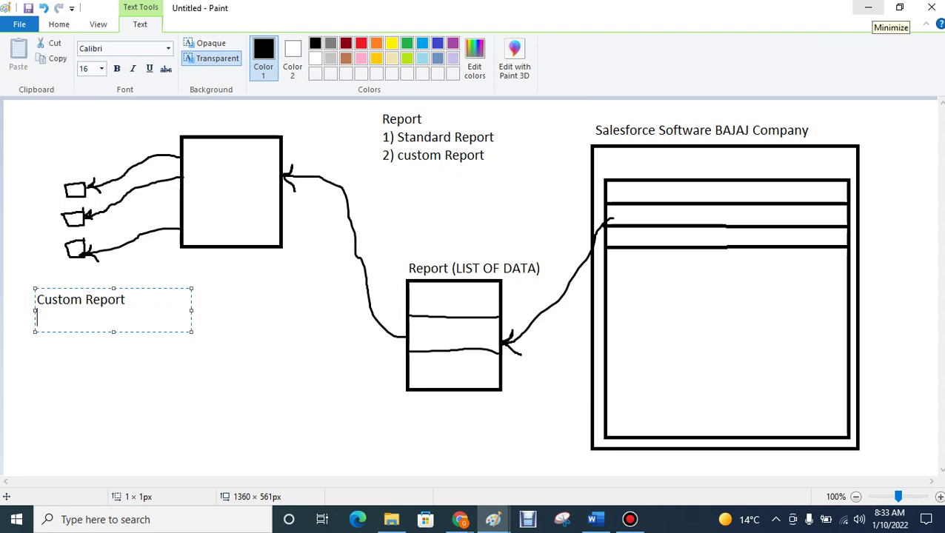
{"action": "left_click", "coordinate": [869, 9]}
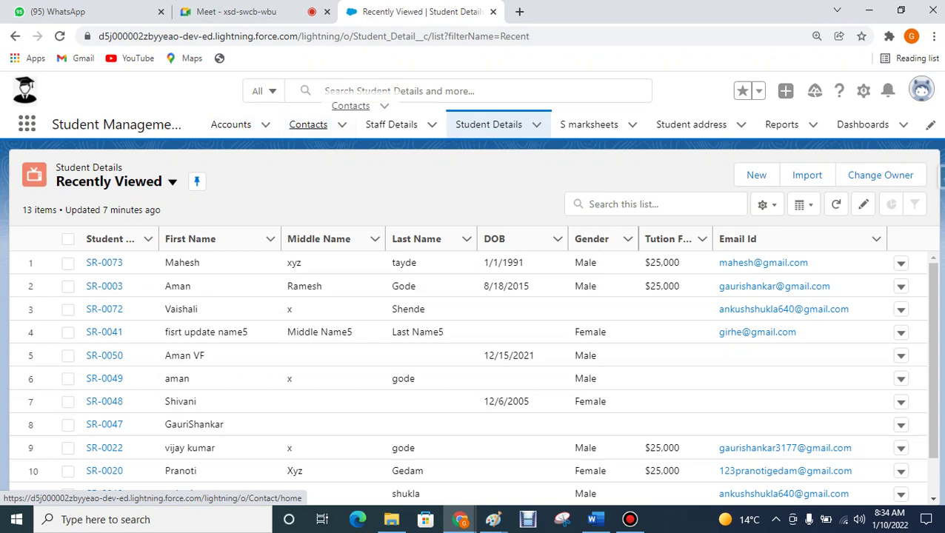
{"action": "left_click_drag", "start_coordinate": [351, 105], "coordinate": [392, 123]}
{"action": "left_click_drag", "start_coordinate": [315, 124], "coordinate": [392, 124]}
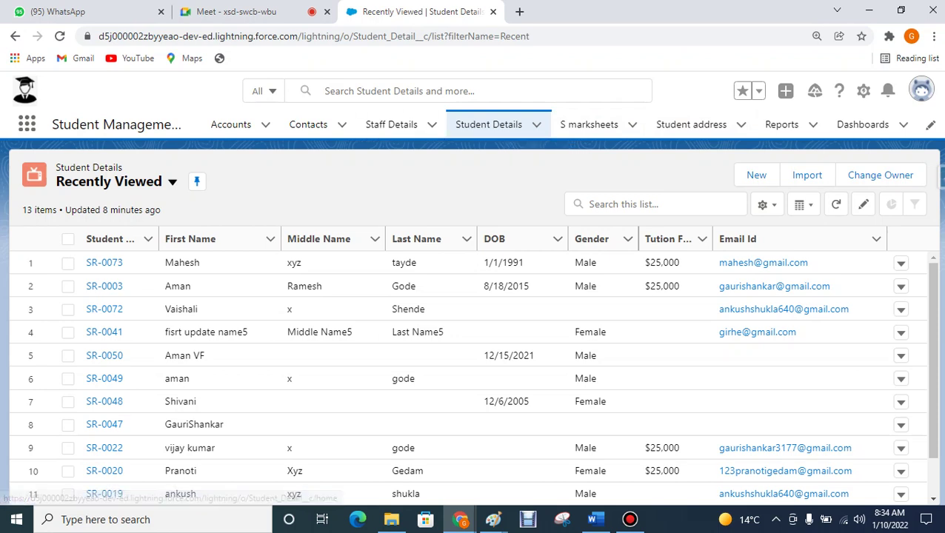
{"action": "left_click", "coordinate": [251, 12]}
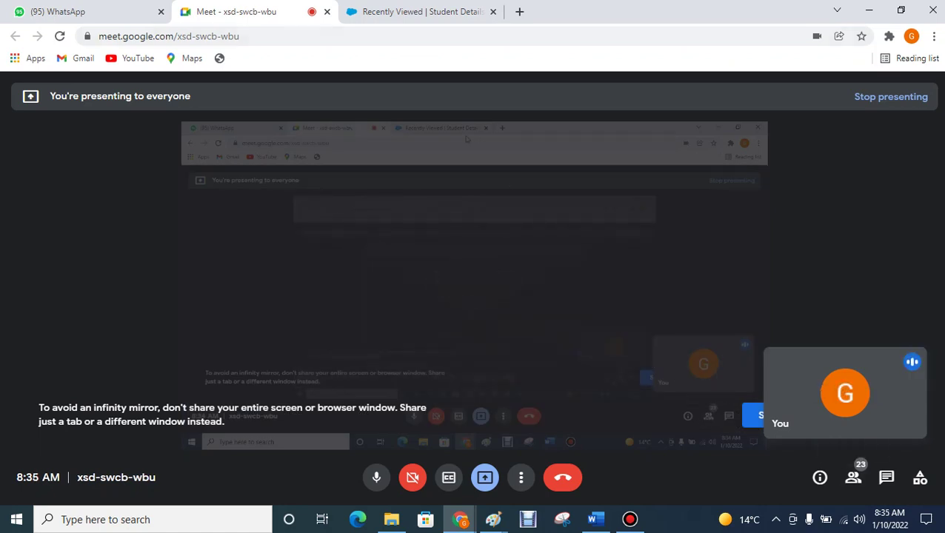
{"action": "left_click", "coordinate": [418, 11]}
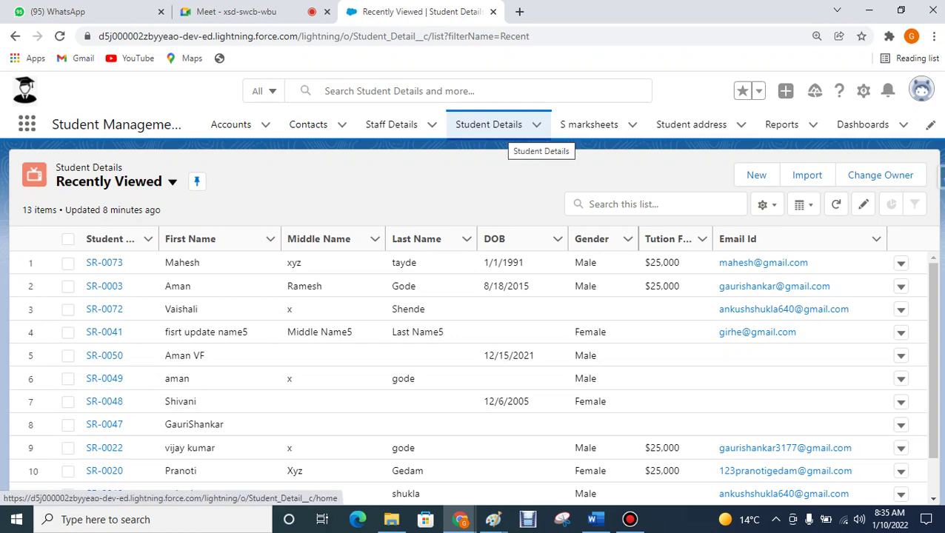
Open Salesforce Setup for the current app.
{"action": "left_click", "coordinate": [863, 91]}
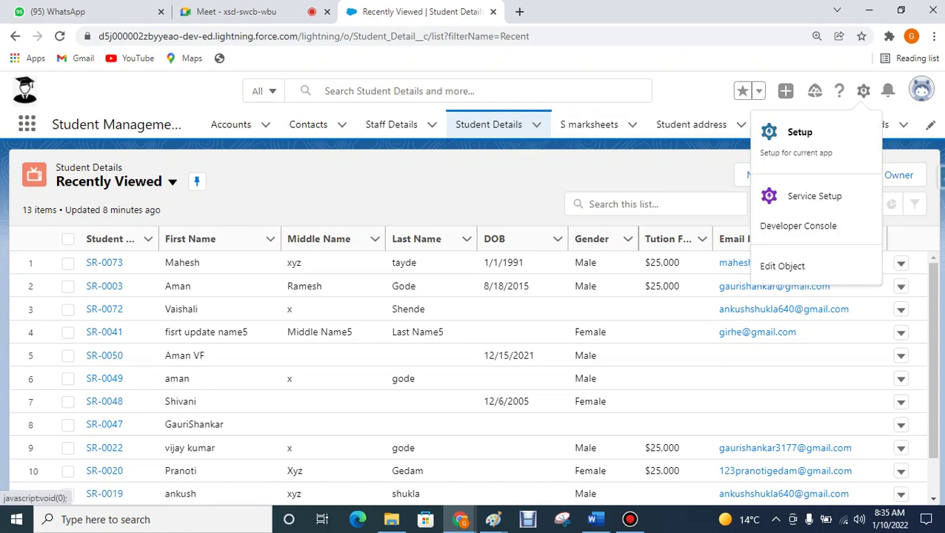
{"action": "left_click", "coordinate": [800, 134]}
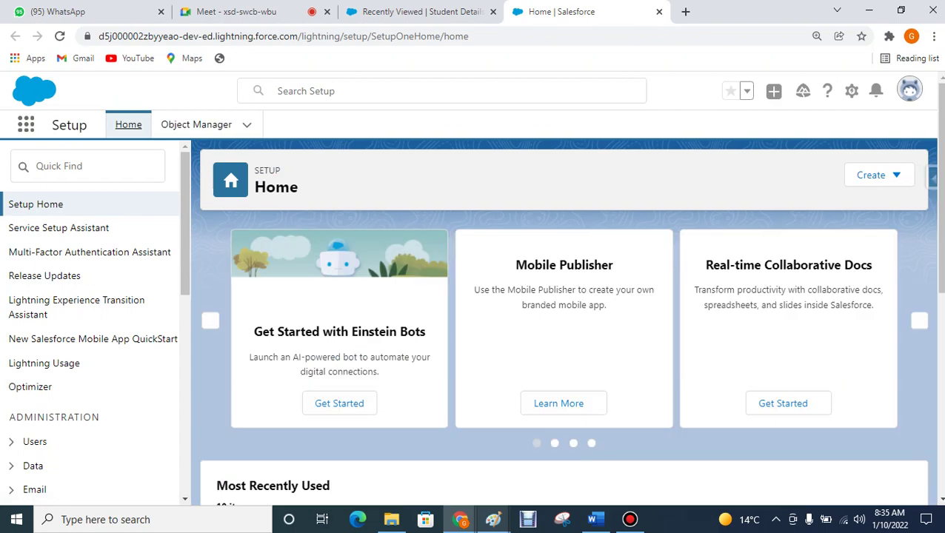
Switch to the Paint report diagram, enlarge the Custom Report text box and add list lines "1)" and "2)" under the heading.
{"action": "mouse_move", "coordinate": [494, 519]}
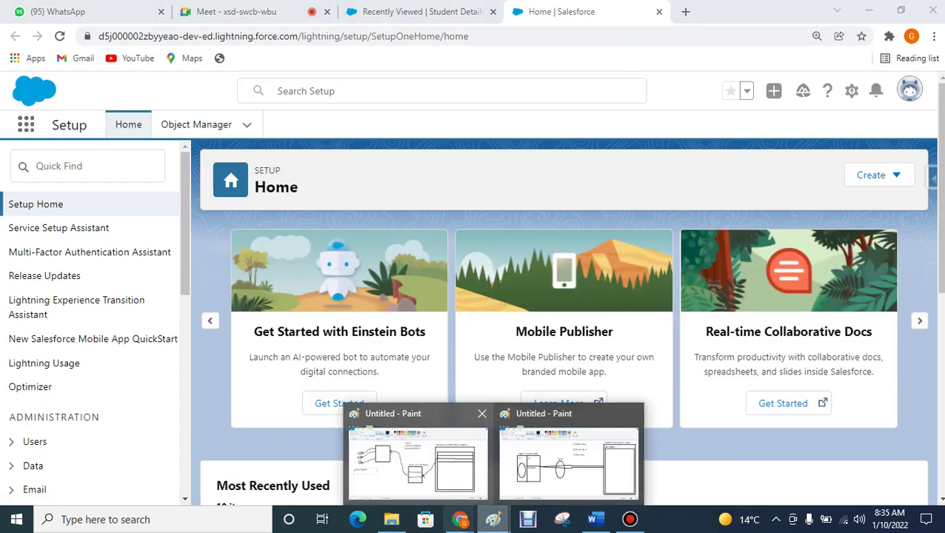
{"action": "left_click", "coordinate": [419, 459]}
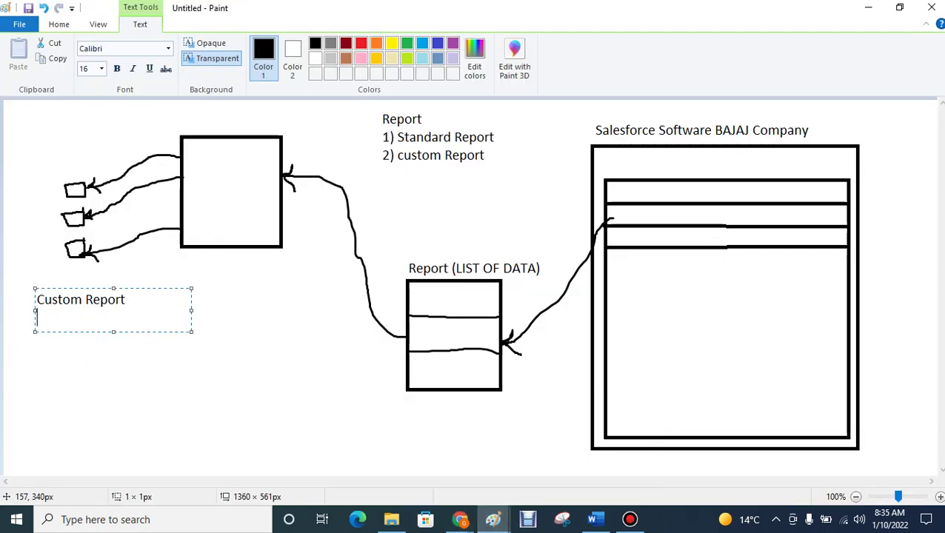
{"action": "left_click_drag", "start_coordinate": [113, 332], "coordinate": [114, 381]}
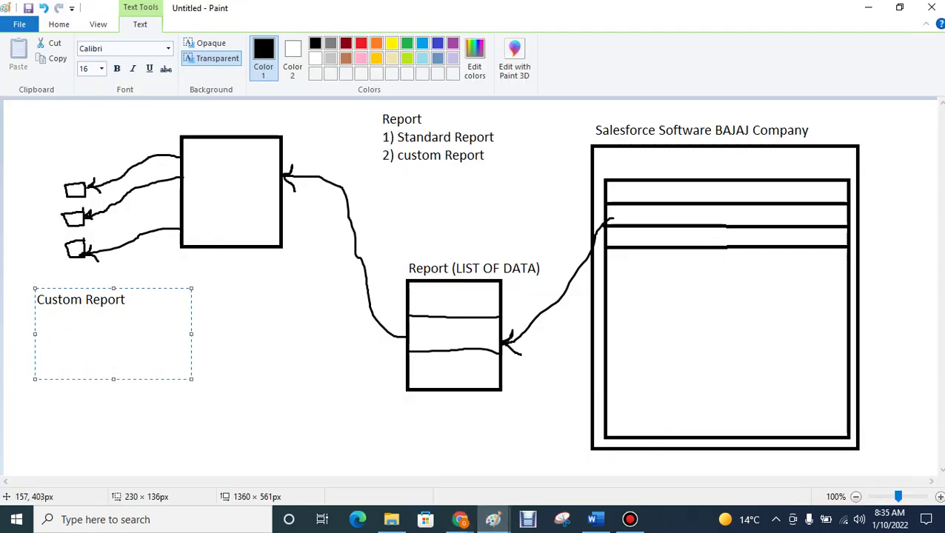
{"action": "type", "text": "1)"}
{"action": "key", "text": "Return"}
{"action": "type", "text": "@"}
{"action": "key", "text": "BackSpace"}
{"action": "type", "text": "2)"}
{"action": "left_click", "coordinate": [48, 317]}
Return to Salesforce Setup, search the setup pages for "report" and open Report Types.
{"action": "key", "text": "alt+Tab"}
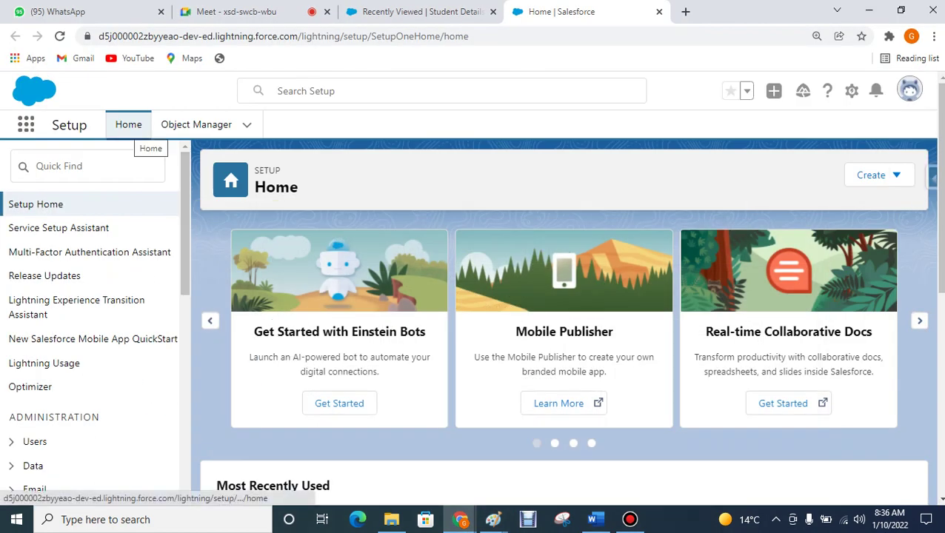
{"action": "left_click", "coordinate": [59, 166]}
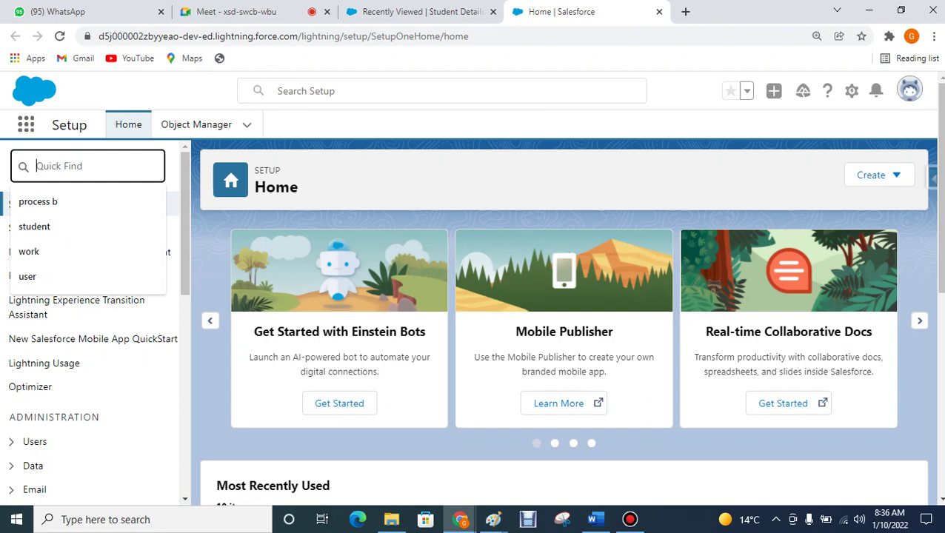
{"action": "type", "text": "re"}
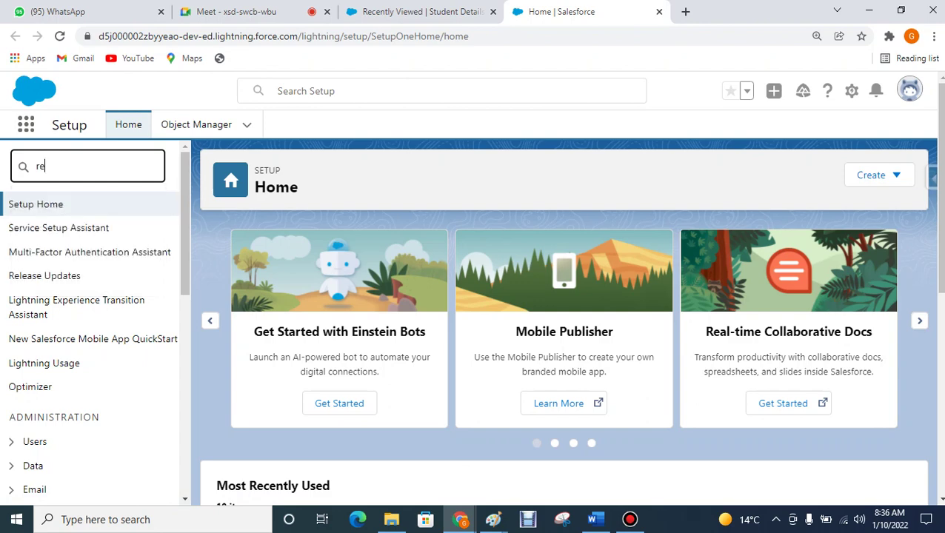
{"action": "type", "text": "prot"}
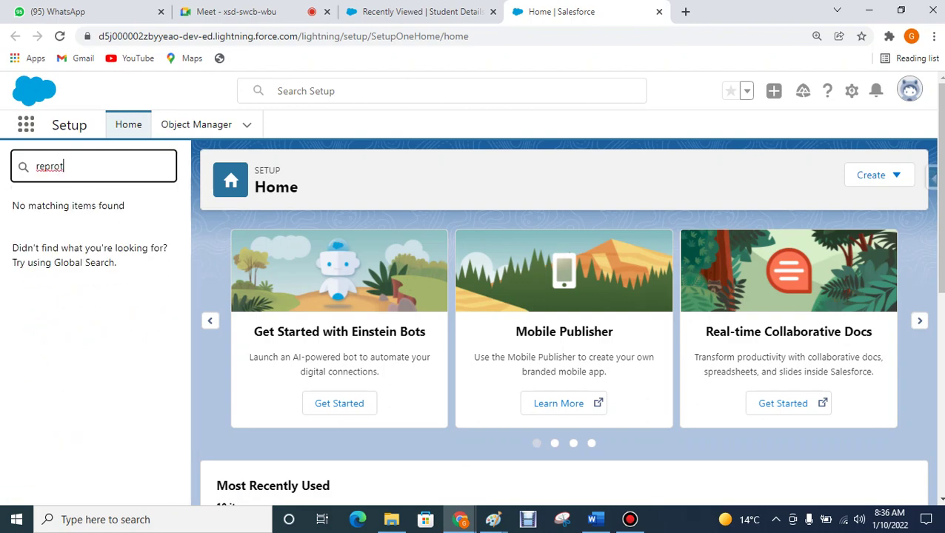
{"action": "key", "text": "BackSpace"}
{"action": "key", "text": "BackSpace"}
{"action": "key", "text": "BackSpace"}
{"action": "type", "text": "ort"}
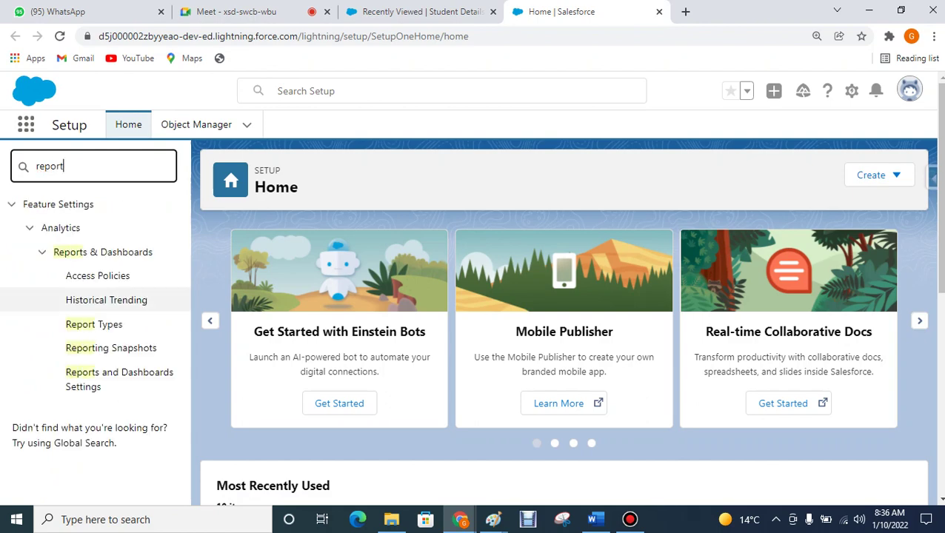
{"action": "left_click", "coordinate": [94, 324]}
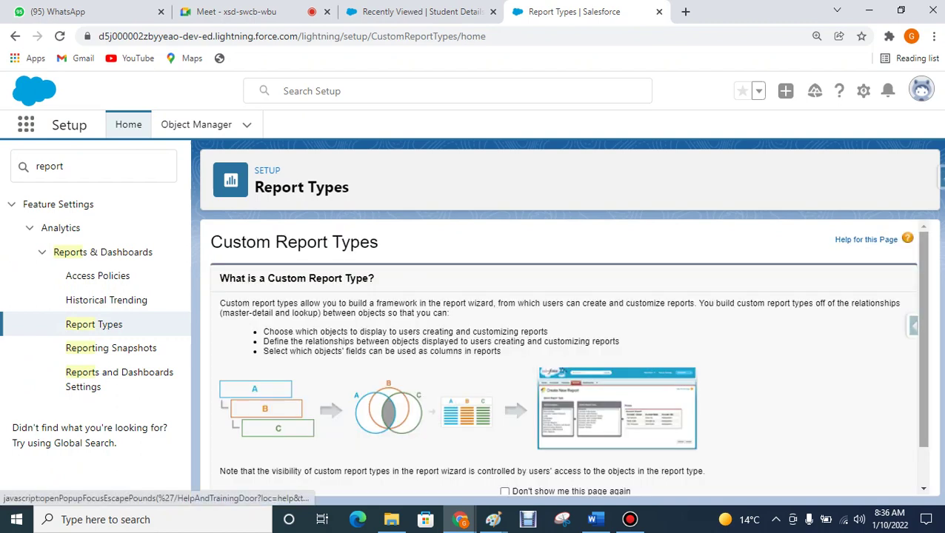
Continue past the custom report type introduction and start a new custom report type.
{"action": "scroll", "coordinate": [568, 355], "scroll_direction": "down", "scroll_amount": 1}
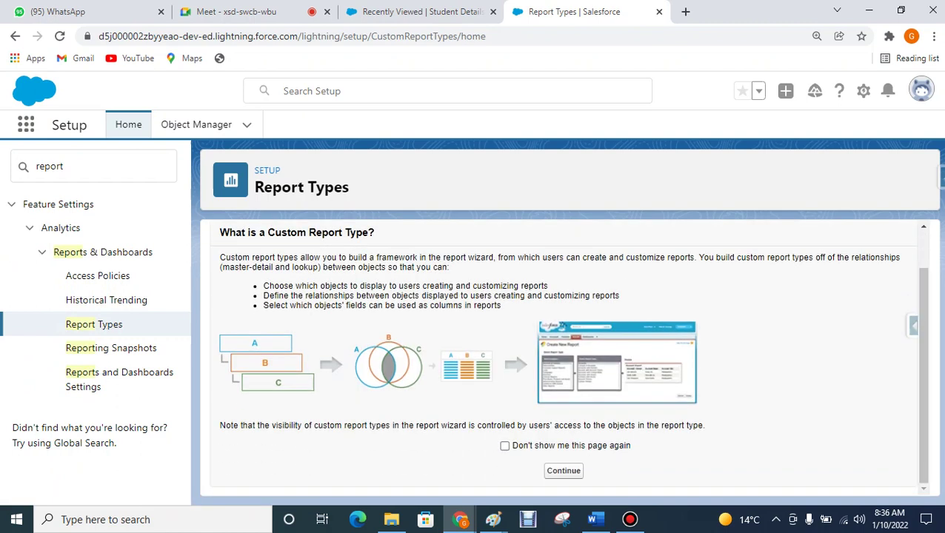
{"action": "left_click", "coordinate": [563, 470]}
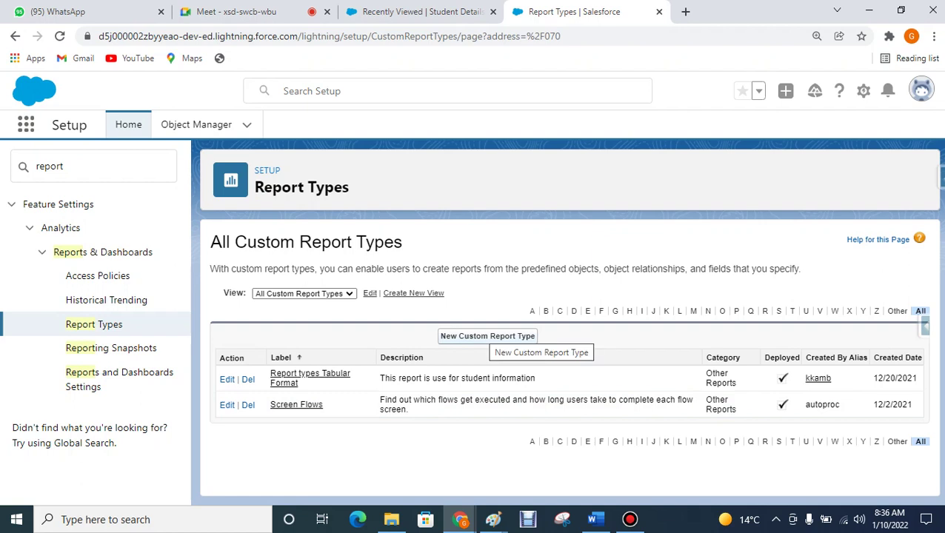
{"action": "left_click", "coordinate": [488, 335]}
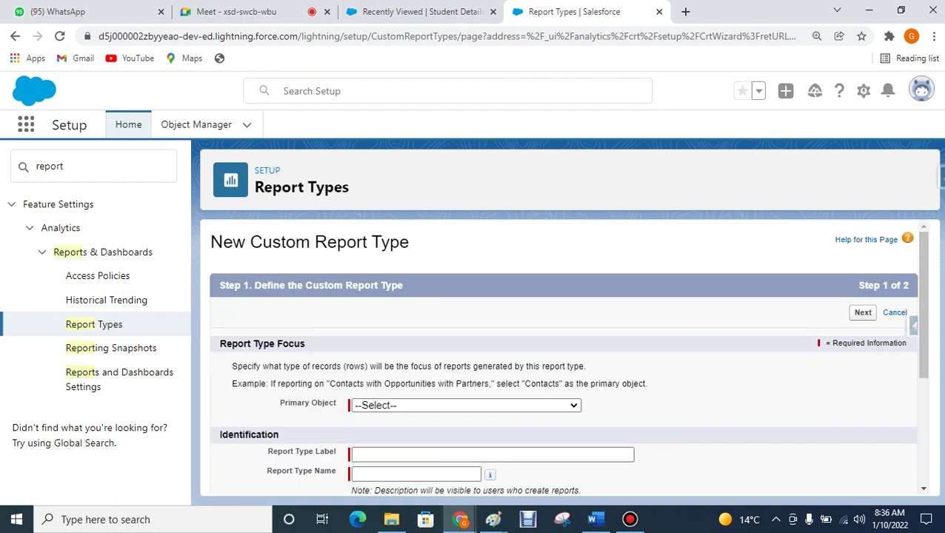
Set the primary object to Student Details and start editing the Report Type Label.
{"action": "scroll", "coordinate": [563, 355], "scroll_direction": "down", "scroll_amount": 2}
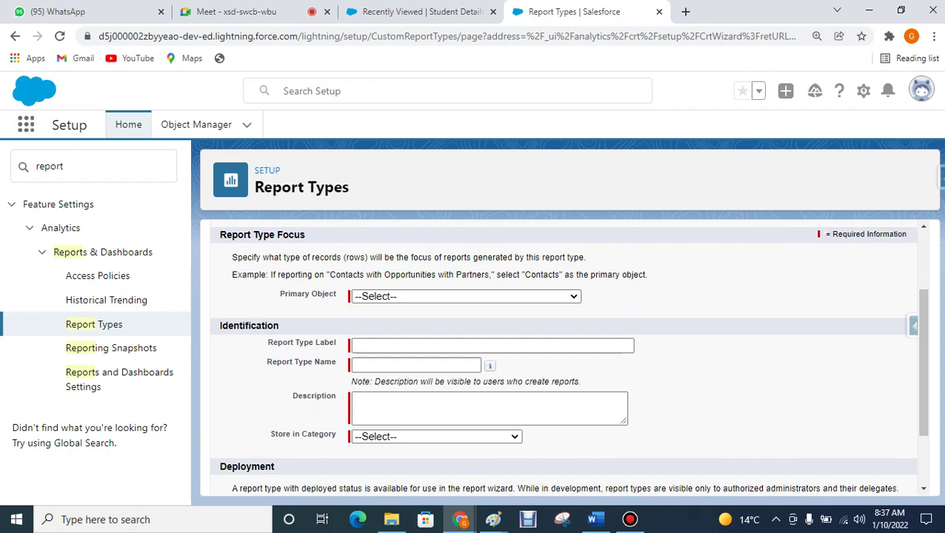
{"action": "left_click", "coordinate": [466, 296]}
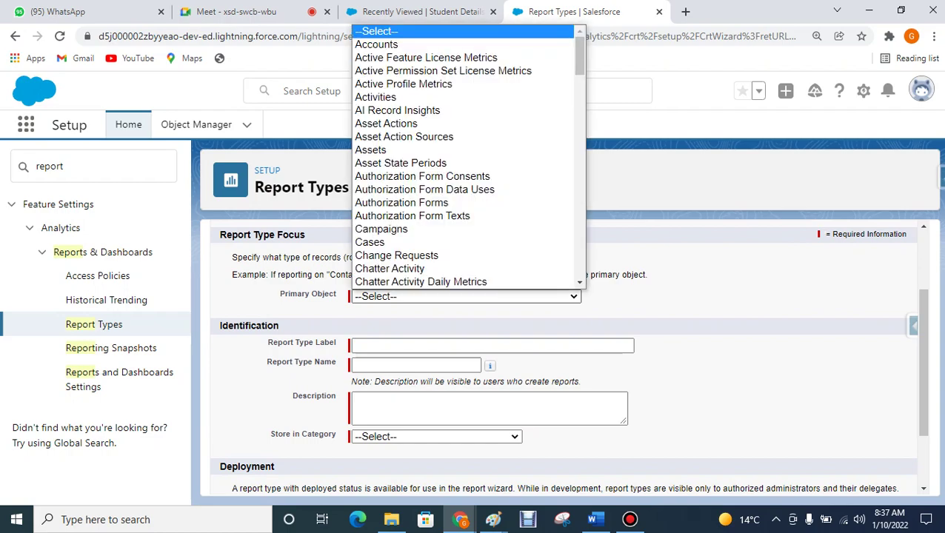
{"action": "left_click_drag", "start_coordinate": [579, 55], "coordinate": [579, 234]}
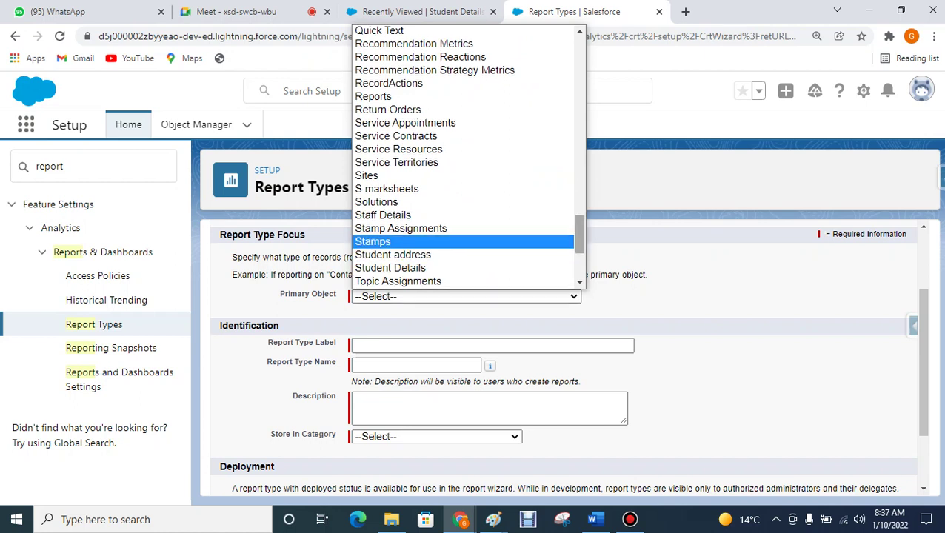
{"action": "left_click", "coordinate": [391, 268]}
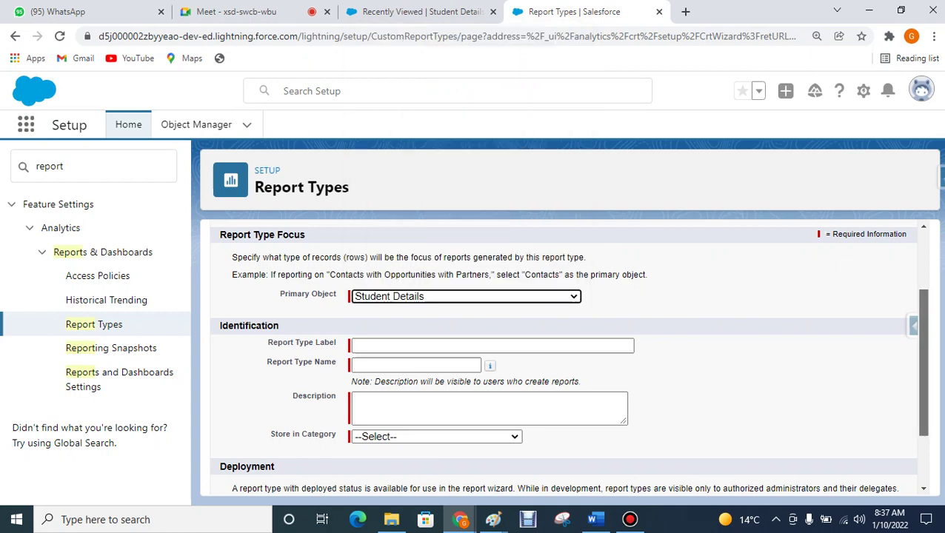
{"action": "scroll", "coordinate": [567, 356], "scroll_direction": "down", "scroll_amount": 1}
{"action": "left_click", "coordinate": [492, 286]}
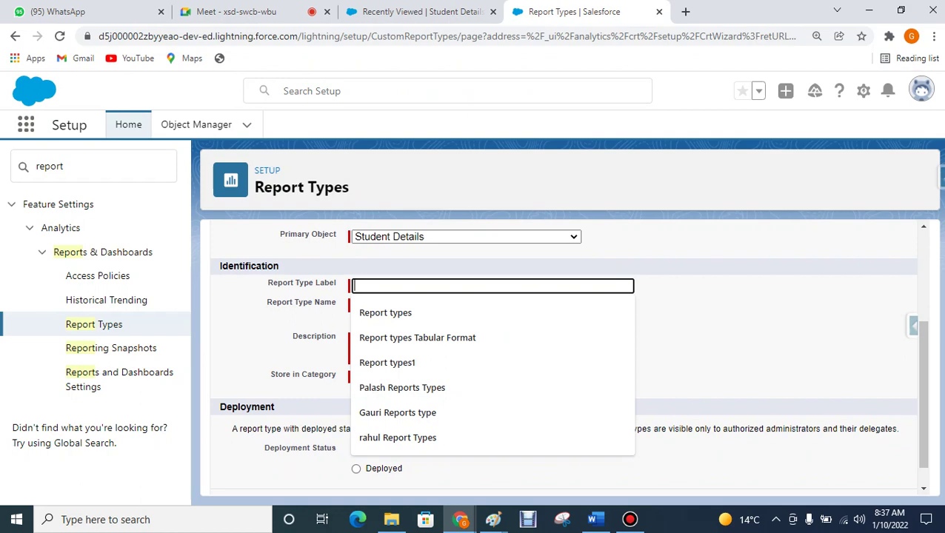
Switch to the Google Meet call, look through its participant list and close the list.
{"action": "left_click", "coordinate": [235, 11]}
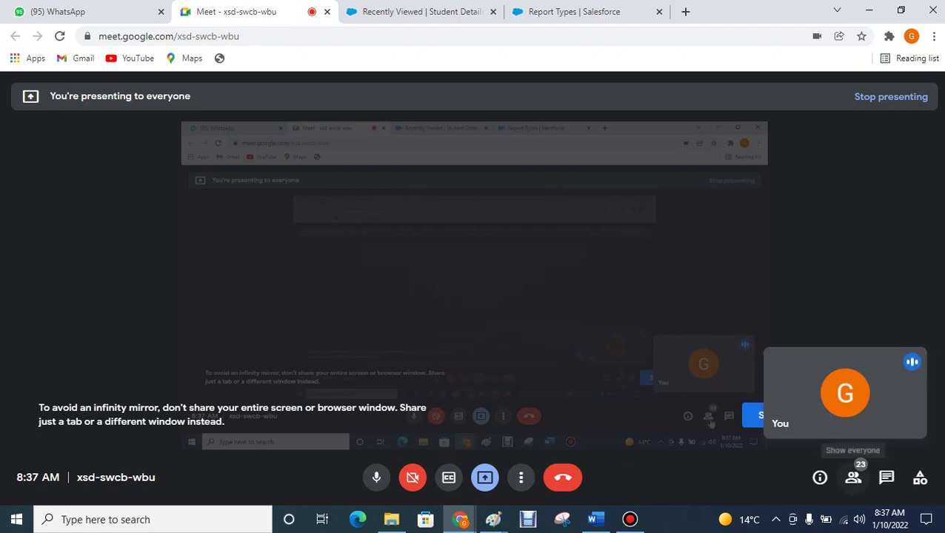
{"action": "left_click", "coordinate": [854, 477]}
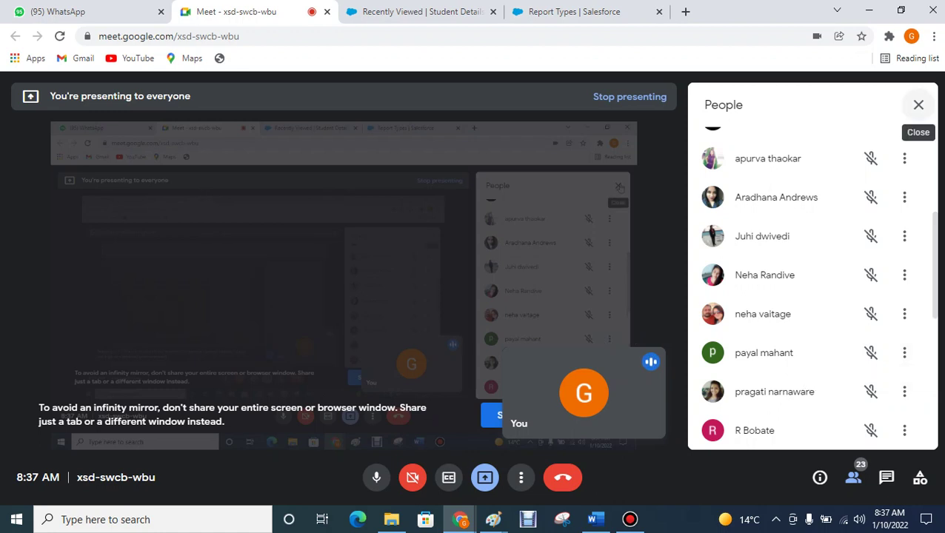
{"action": "left_click", "coordinate": [919, 105]}
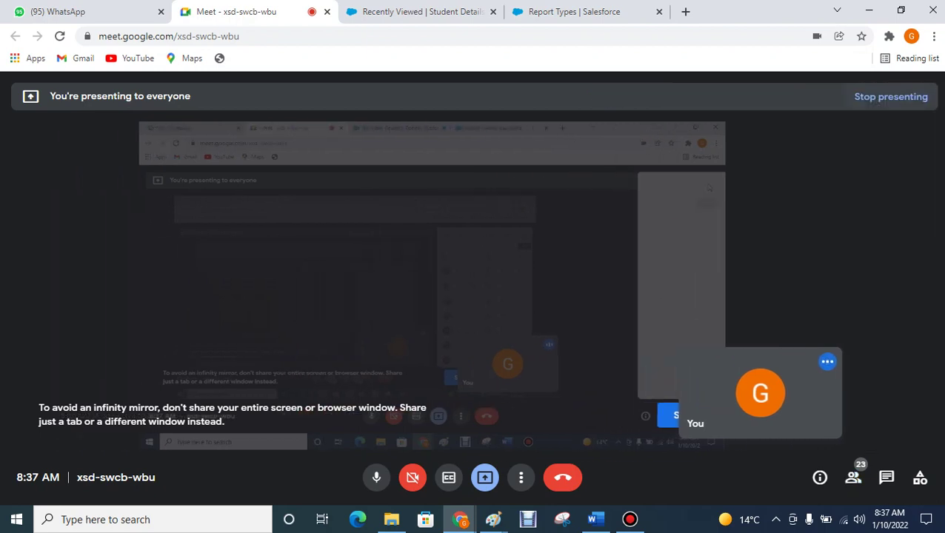
Return to the new report type form, set its label to a first name followed by "custom Report" and generate the matching Report Type Name.
{"action": "left_click", "coordinate": [574, 11]}
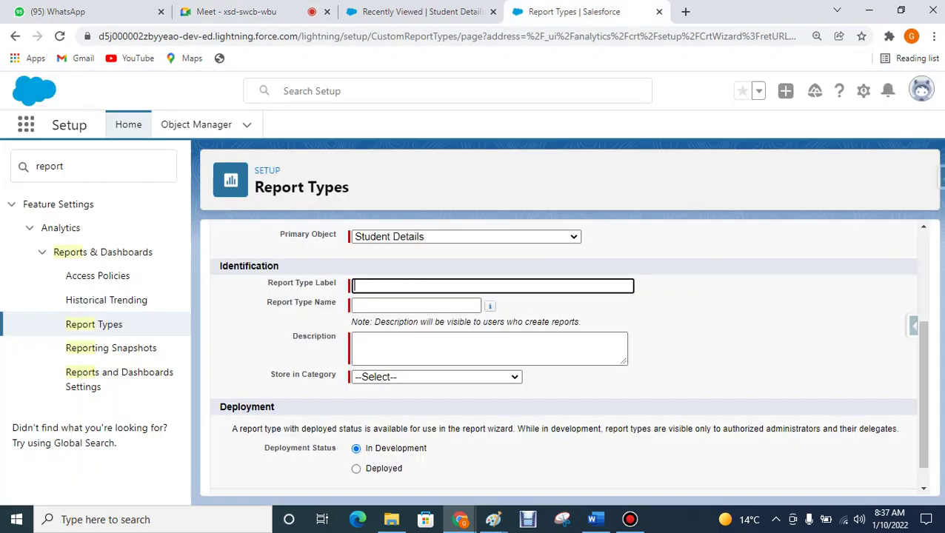
{"action": "key", "text": "Down"}
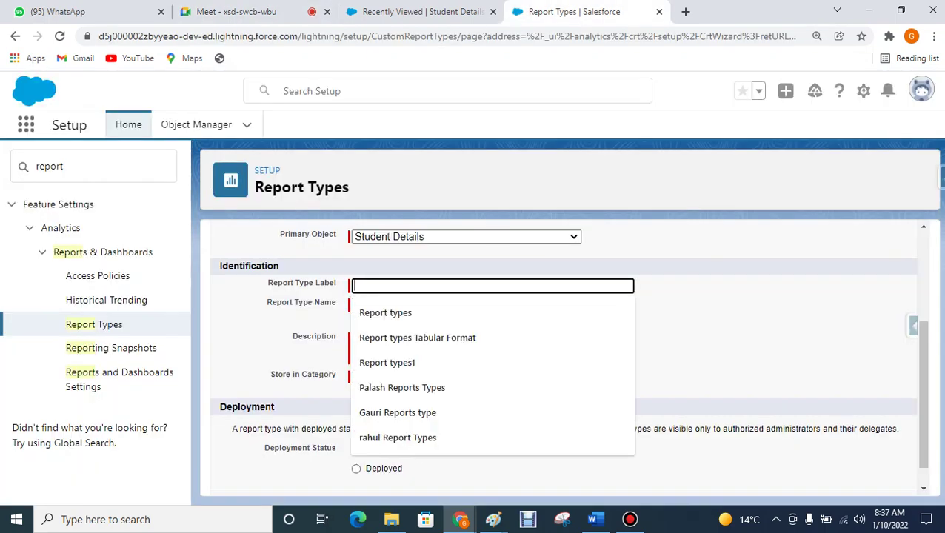
{"action": "type", "text": "Pragat"}
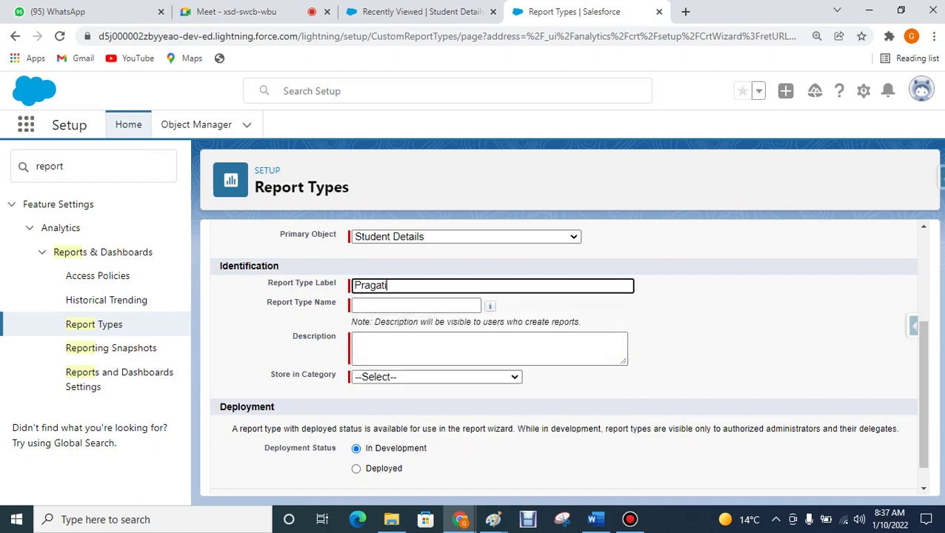
{"action": "type", "text": "i"}
{"action": "type", "text": "Rep"}
{"action": "key", "text": "BackSpace"}
{"action": "key", "text": "BackSpace"}
{"action": "key", "text": "BackSpace"}
{"action": "key", "text": "BackSpace"}
{"action": "type", "text": "custom Report"}
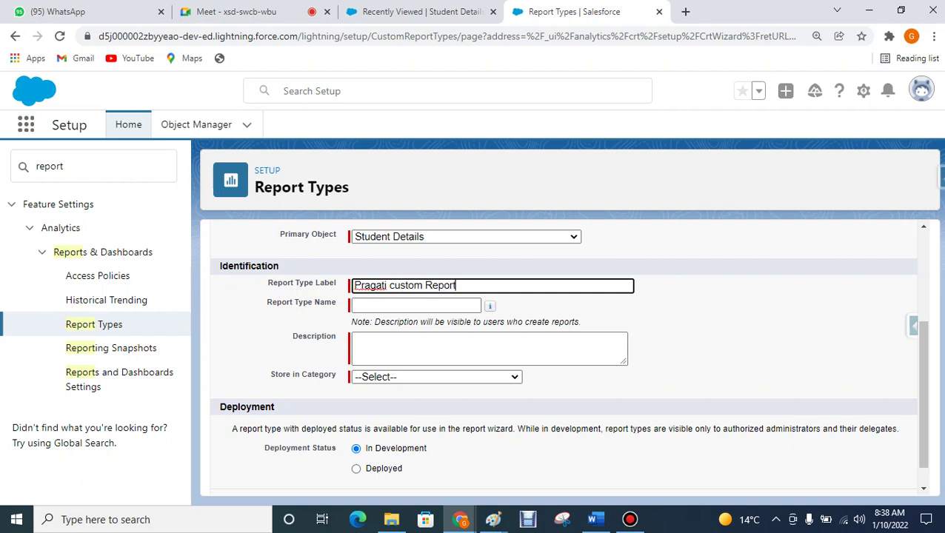
{"action": "left_click", "coordinate": [417, 305]}
{"action": "left_click", "coordinate": [457, 285]}
{"action": "key", "text": "Tab"}
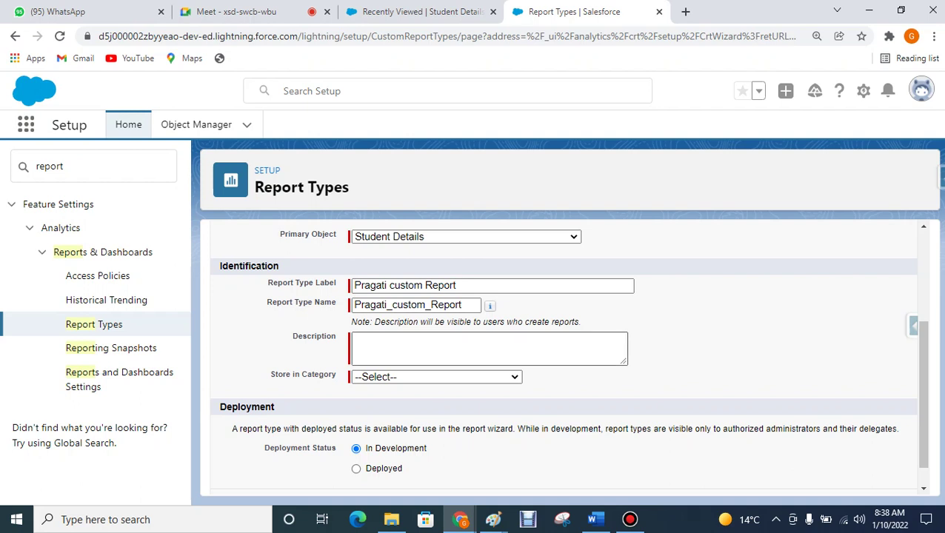
Enter the description "This report is for student Information", correcting the misspelled last word.
{"action": "left_click", "coordinate": [354, 340]}
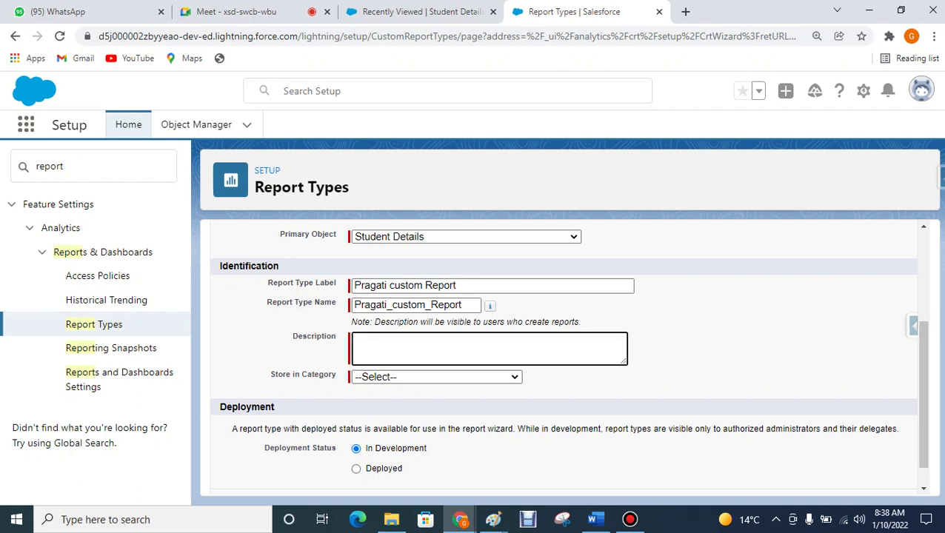
{"action": "type", "text": "This report is for student "}
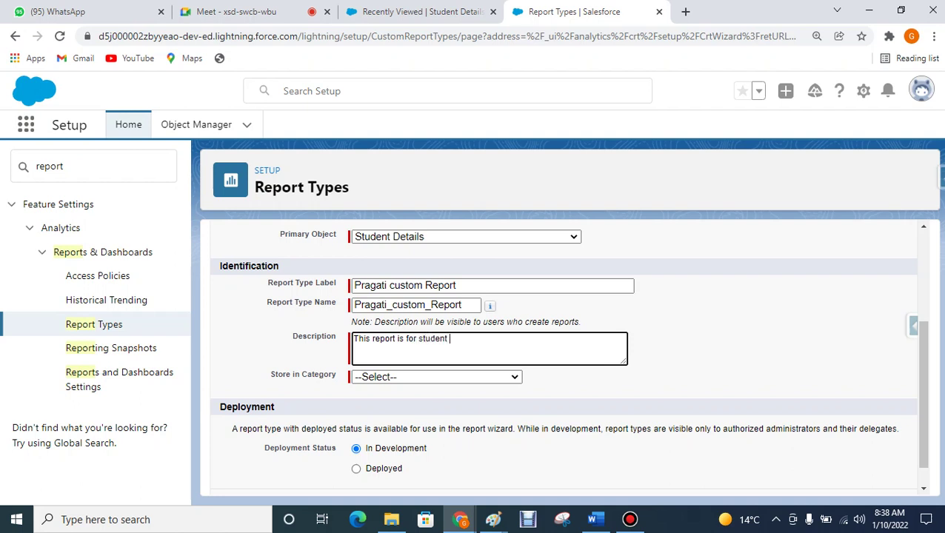
{"action": "type", "text": "Infomation"}
{"action": "key", "text": "Tab"}
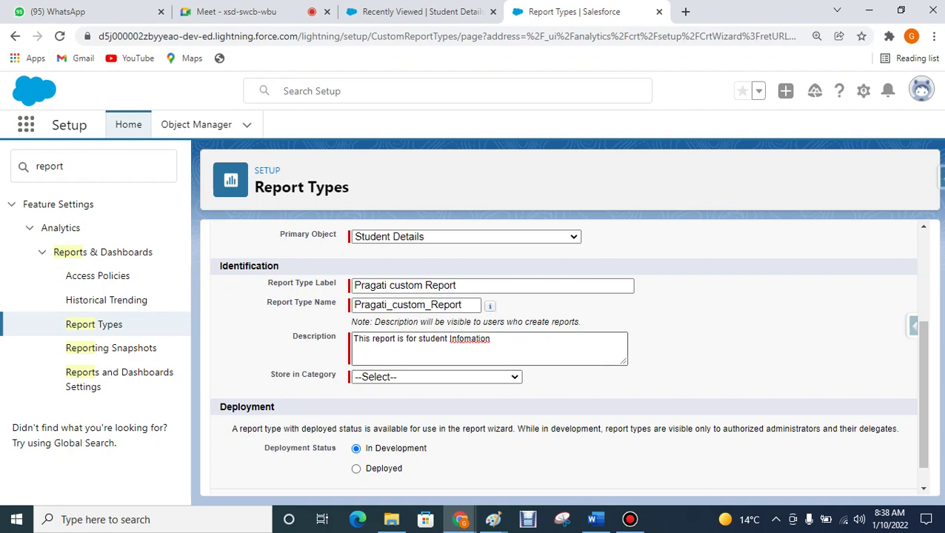
{"action": "right_click", "coordinate": [469, 339]}
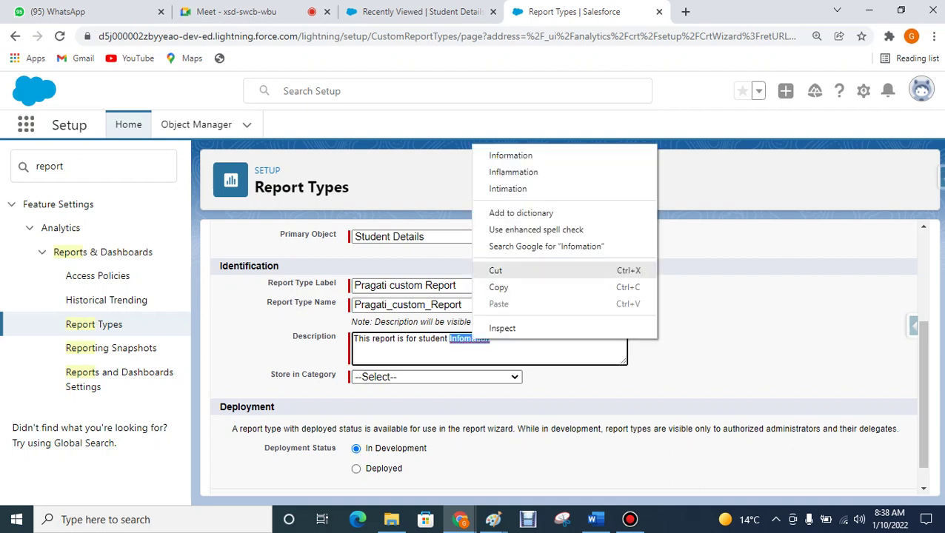
{"action": "key", "text": "Escape"}
Store the report type in the Other Reports category.
{"action": "key", "text": "Tab"}
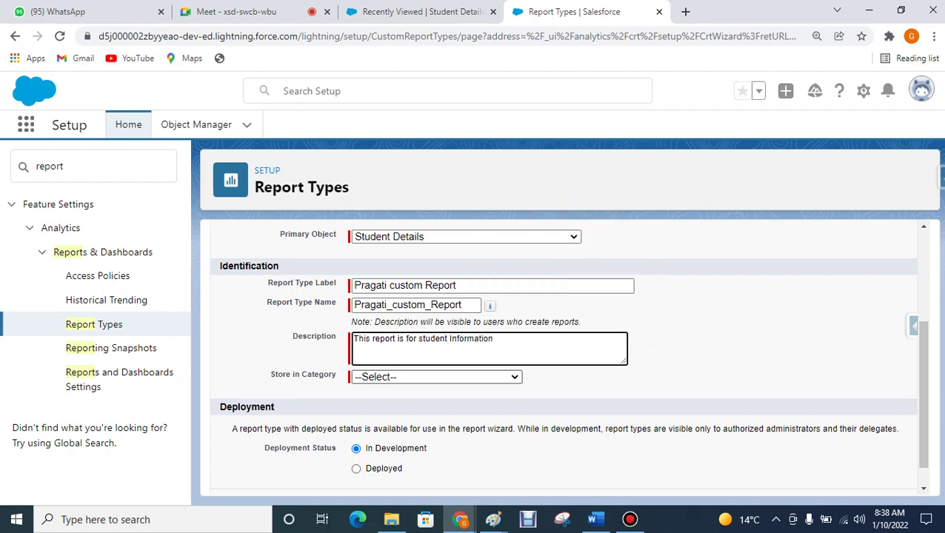
{"action": "key", "text": "alt+Down"}
{"action": "key", "text": "i"}
{"action": "key", "text": "p"}
{"action": "key", "text": "Down"}
{"action": "key", "text": "Down"}
{"action": "key", "text": "Down"}
{"action": "key", "text": "Down"}
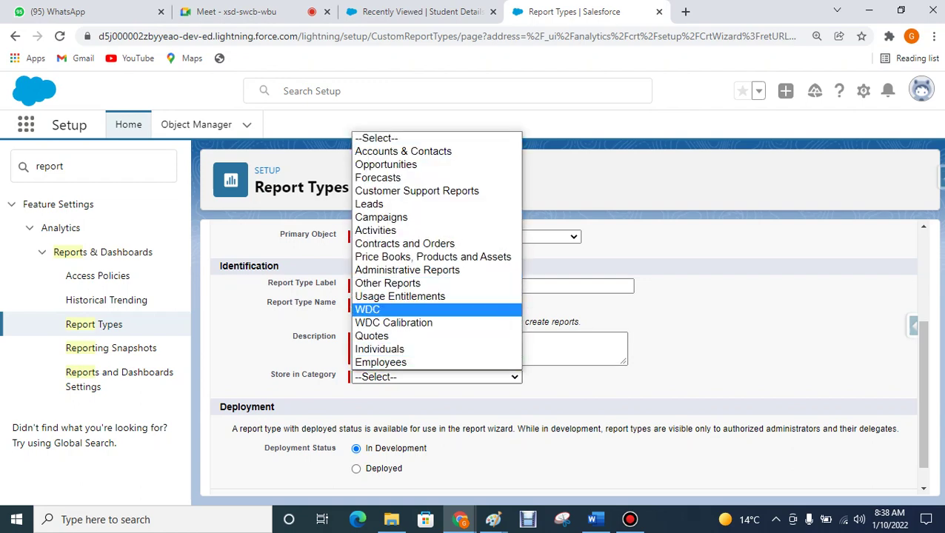
{"action": "key", "text": "Up"}
{"action": "key", "text": "Up"}
{"action": "key", "text": "Return"}
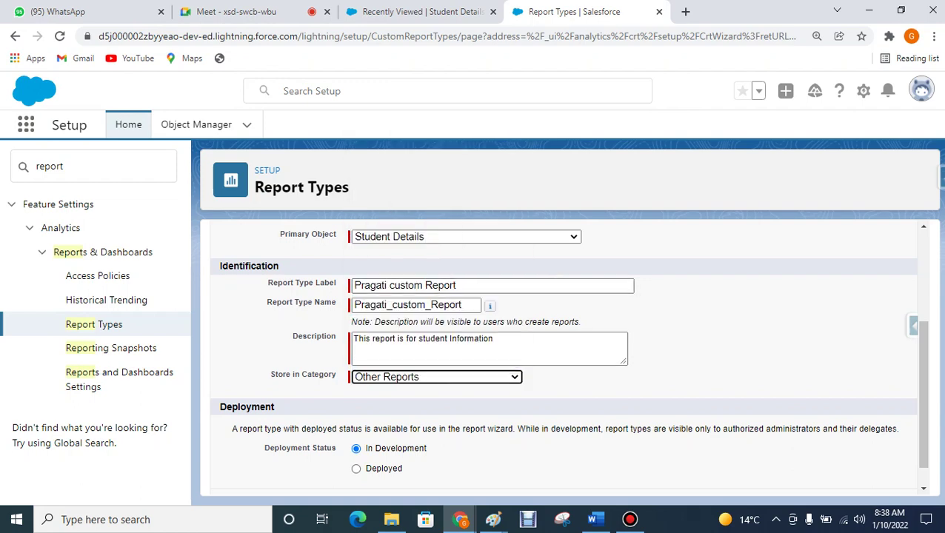
Look through the available report type categories and keep Other Reports selected.
{"action": "key", "text": "alt+Down"}
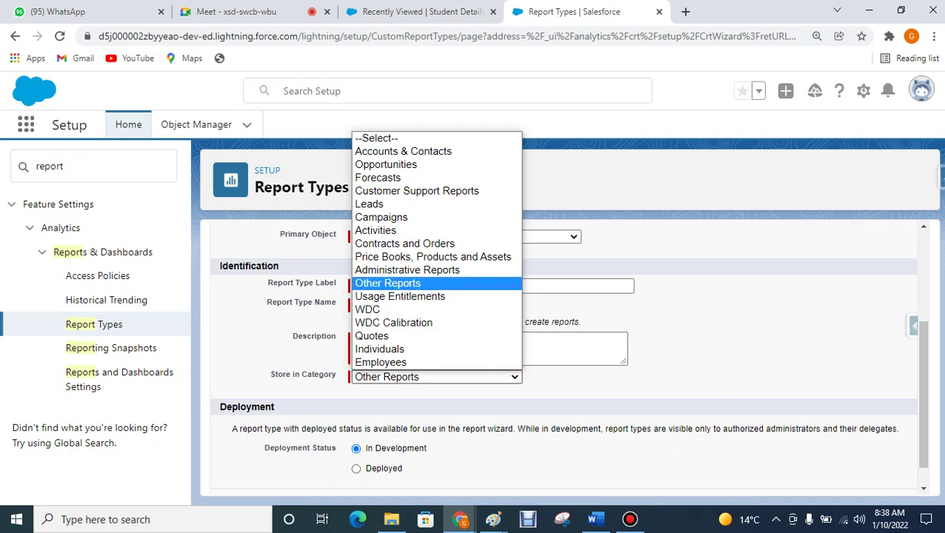
{"action": "key", "text": "Up"}
{"action": "key", "text": "Up"}
{"action": "key", "text": "Up"}
{"action": "key", "text": "Up"}
{"action": "key", "text": "Up"}
{"action": "key", "text": "Up"}
{"action": "key", "text": "Up"}
{"action": "key", "text": "Up"}
{"action": "key", "text": "Up"}
{"action": "key", "text": "Up"}
{"action": "key", "text": "Down"}
{"action": "key", "text": "Down"}
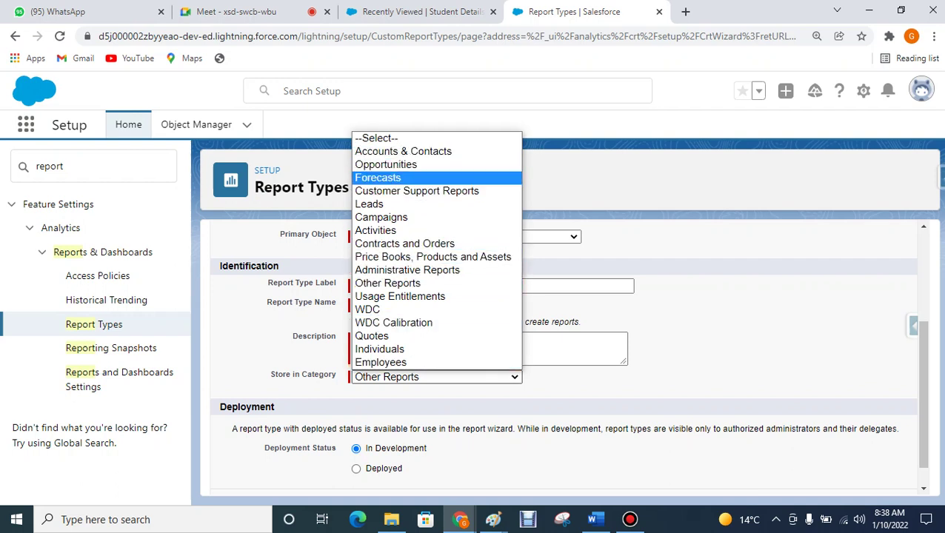
{"action": "key", "text": "Down"}
{"action": "key", "text": "Up"}
{"action": "key", "text": "Up"}
{"action": "key", "text": "Up"}
{"action": "key", "text": "Down"}
{"action": "key", "text": "Down"}
{"action": "key", "text": "Down"}
{"action": "key", "text": "Down"}
{"action": "key", "text": "Down"}
{"action": "key", "text": "Down"}
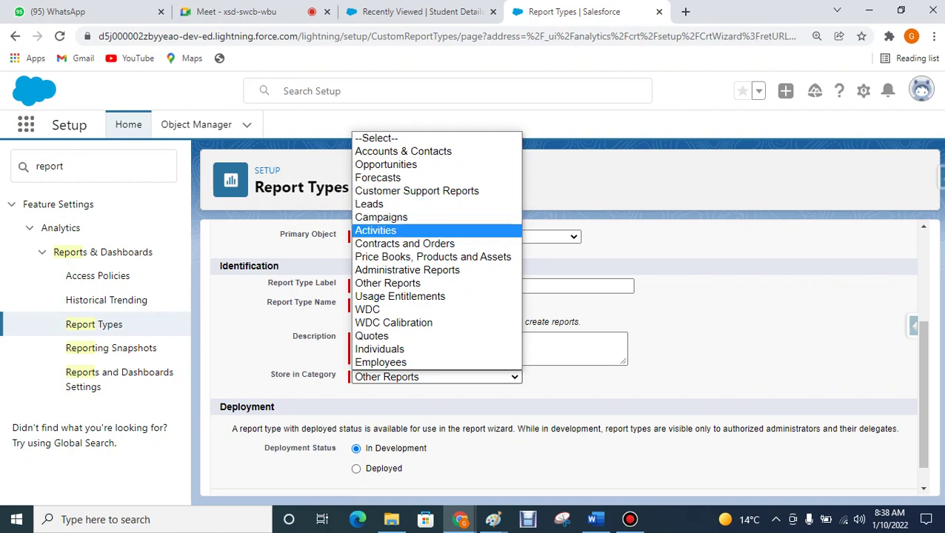
{"action": "key", "text": "Down"}
{"action": "key", "text": "Down"}
{"action": "key", "text": "Down"}
{"action": "key", "text": "Down"}
{"action": "key", "text": "Down"}
{"action": "key", "text": "Down"}
{"action": "key", "text": "Down"}
{"action": "key", "text": "Down"}
{"action": "key", "text": "Down"}
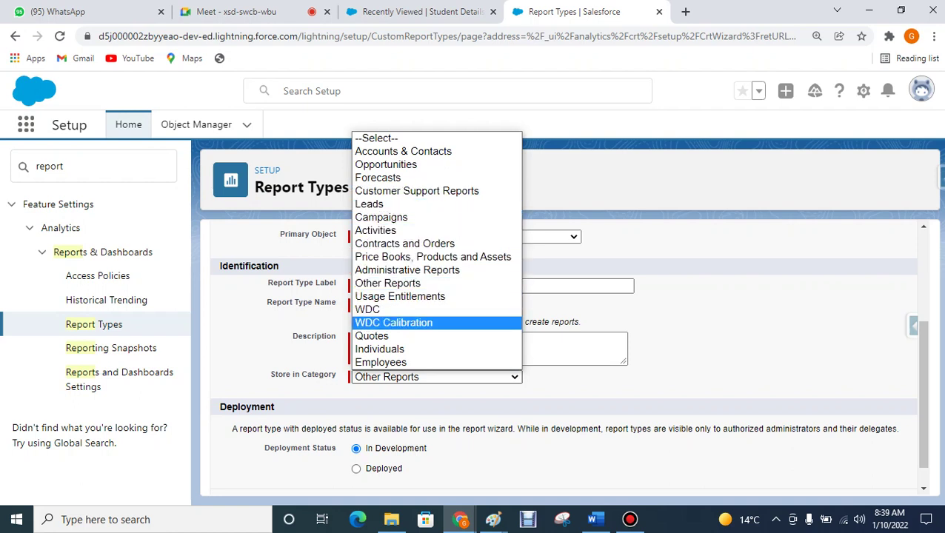
{"action": "key", "text": "Up"}
{"action": "key", "text": "Up"}
{"action": "key", "text": "Up"}
{"action": "key", "text": "Up"}
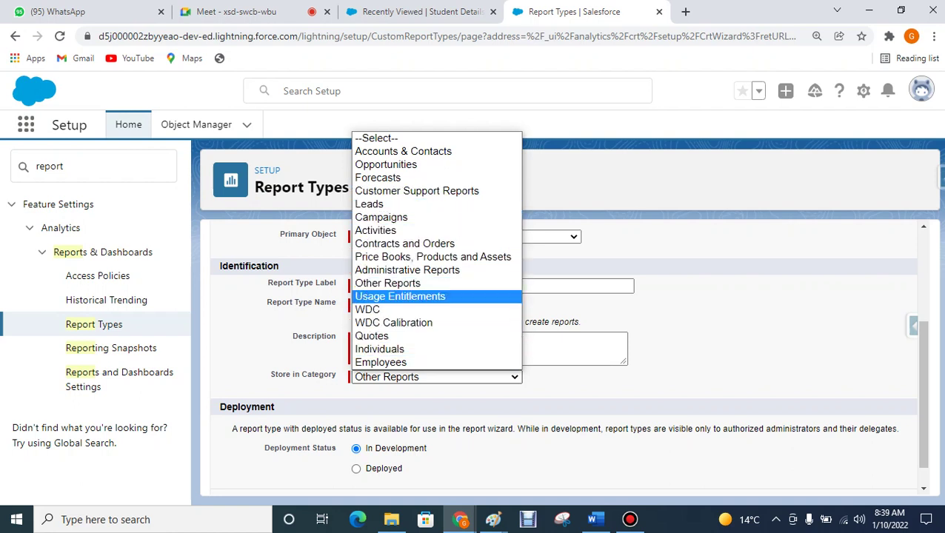
{"action": "key", "text": "Up"}
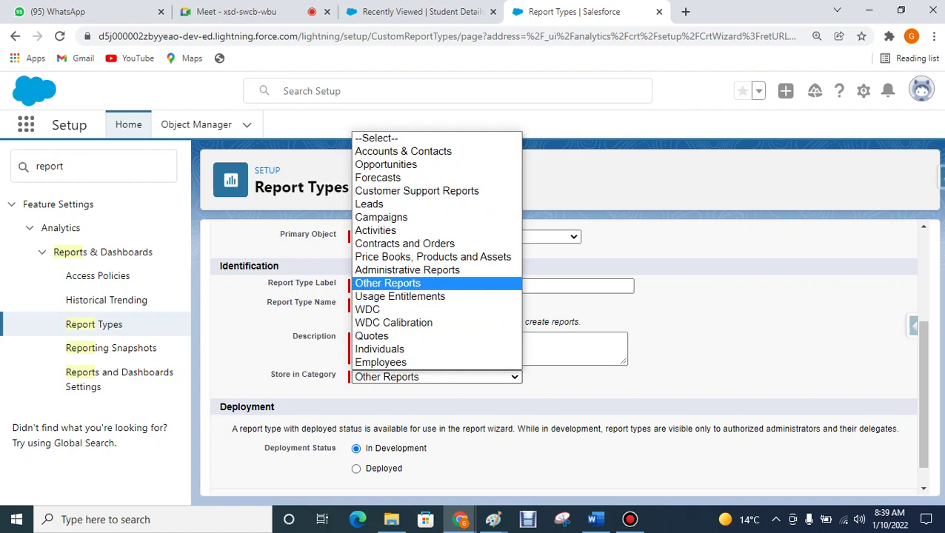
{"action": "key", "text": "Return"}
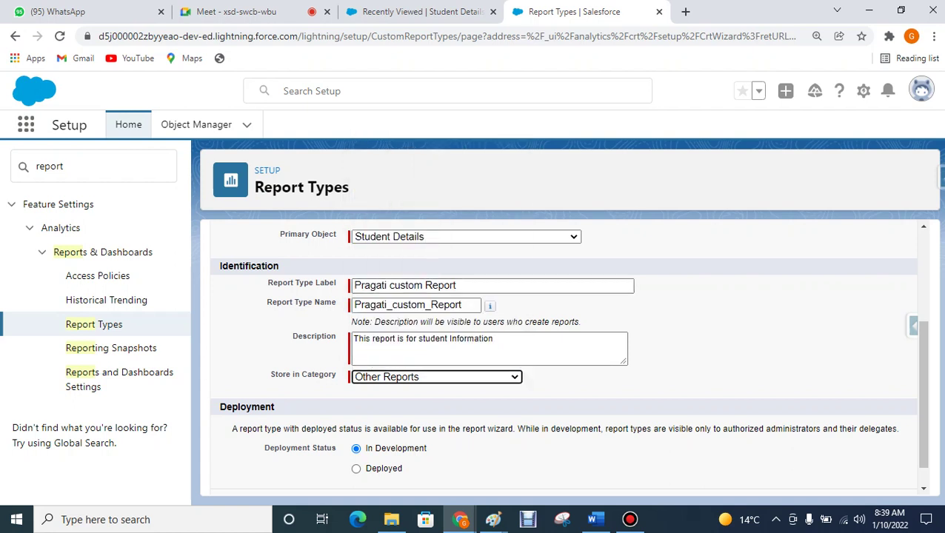
Switch to the Student Details list in the Student Management app to view its records, and return to the report type form.
{"action": "scroll", "coordinate": [568, 358], "scroll_direction": "down", "scroll_amount": 1}
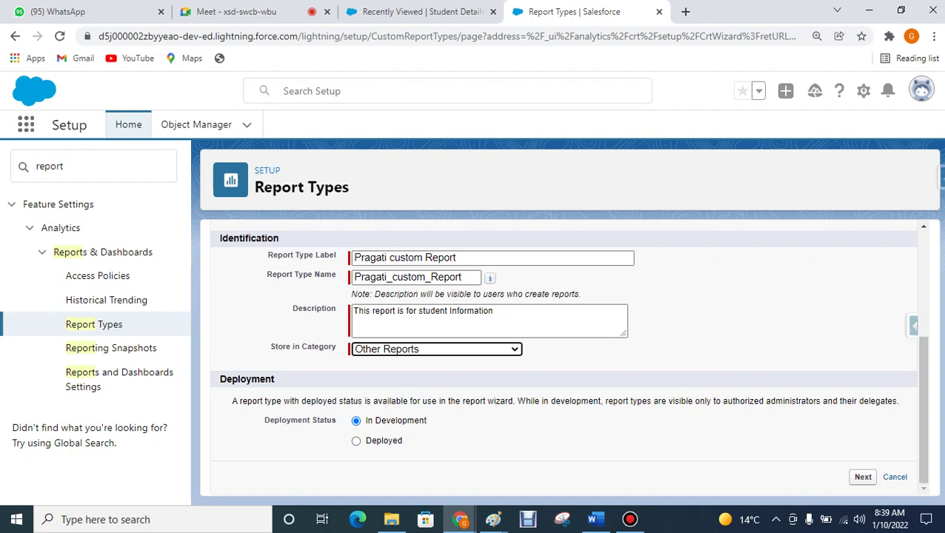
{"action": "right_click", "coordinate": [592, 519]}
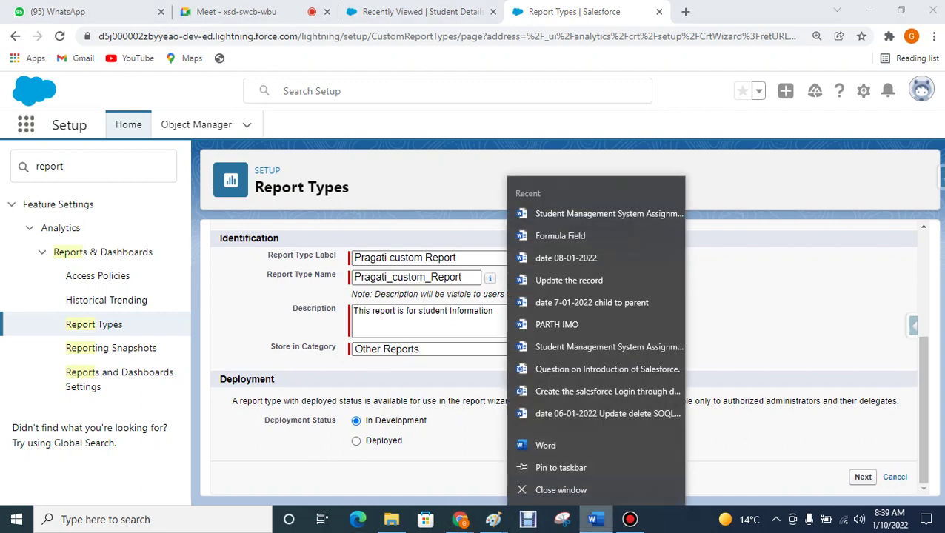
{"action": "key", "text": "Escape"}
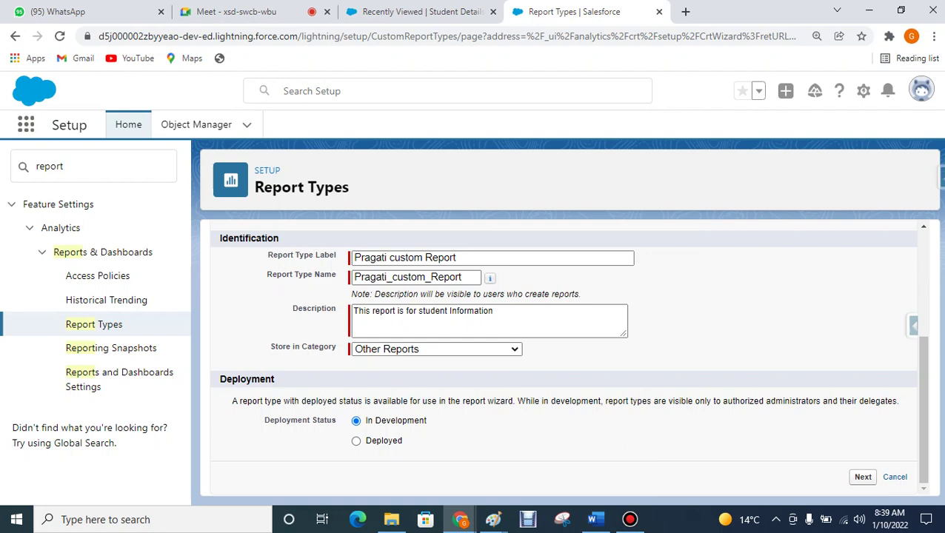
{"action": "left_click", "coordinate": [419, 11]}
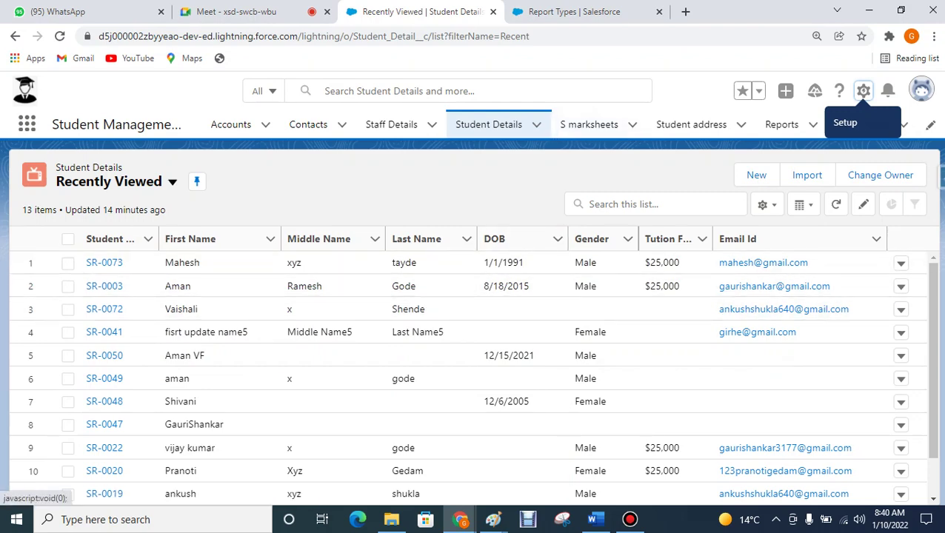
{"action": "left_click", "coordinate": [574, 11]}
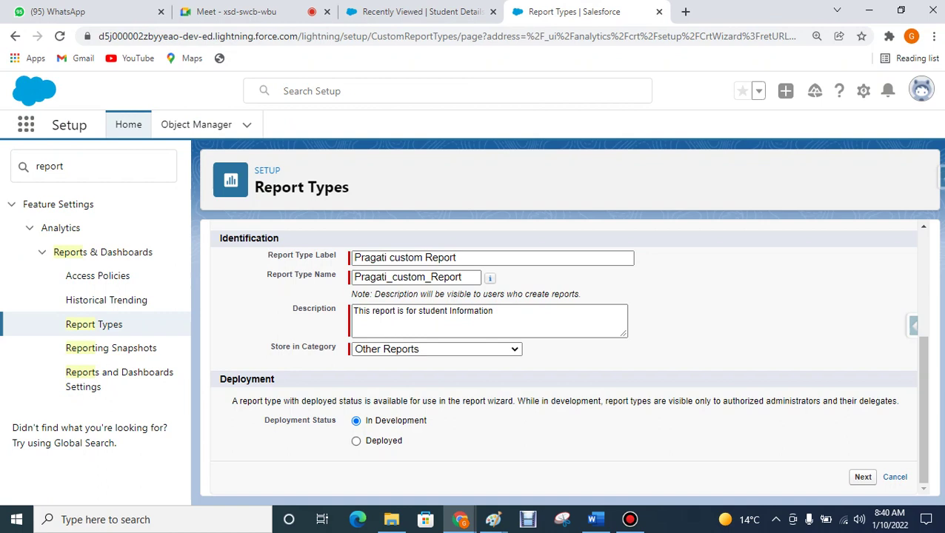
Set the deployment status to Deployed and save the report type with Student Details as its only object.
{"action": "left_click", "coordinate": [357, 441]}
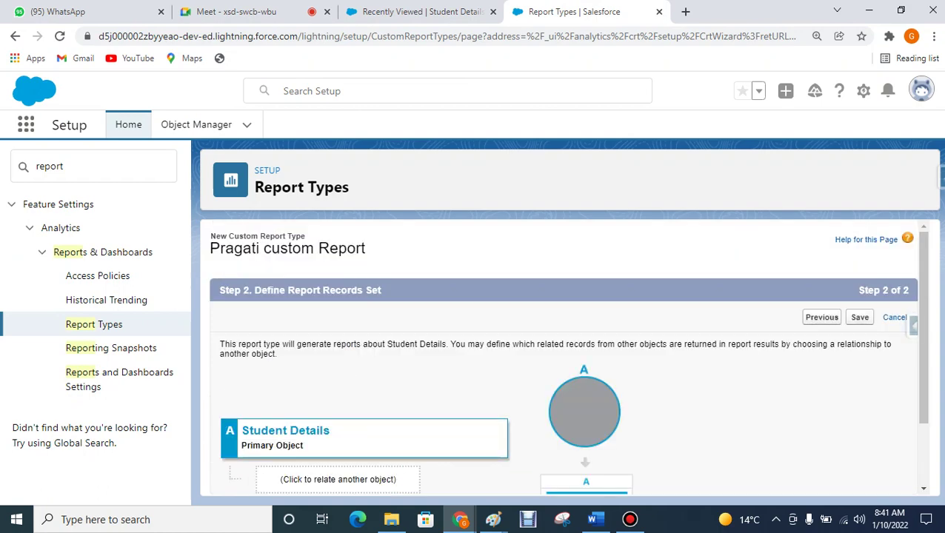
{"action": "scroll", "coordinate": [568, 355], "scroll_direction": "down", "scroll_amount": 1}
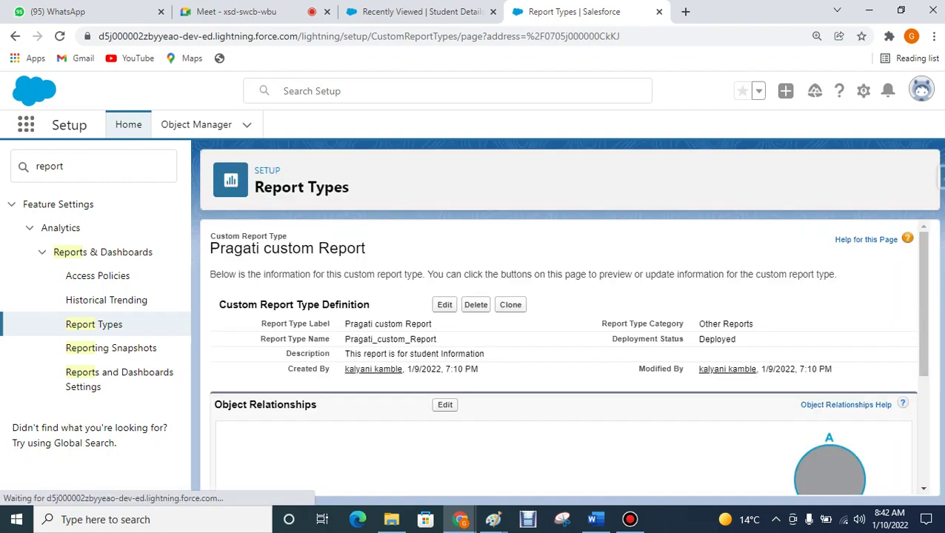
{"action": "scroll", "coordinate": [567, 356], "scroll_direction": "down", "scroll_amount": 3}
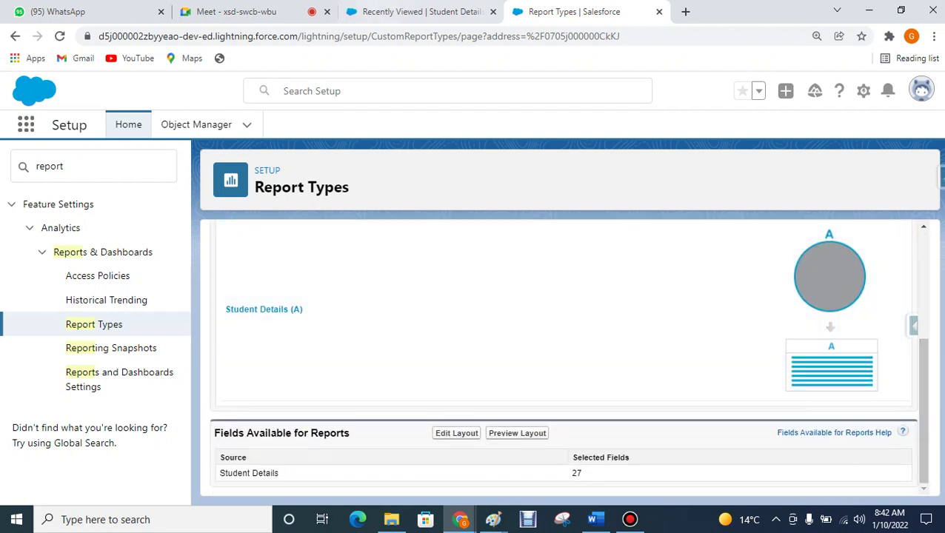
Open the new Student Detail form from the Student Details list to view its fields, and close it without saving.
{"action": "left_click", "coordinate": [418, 12]}
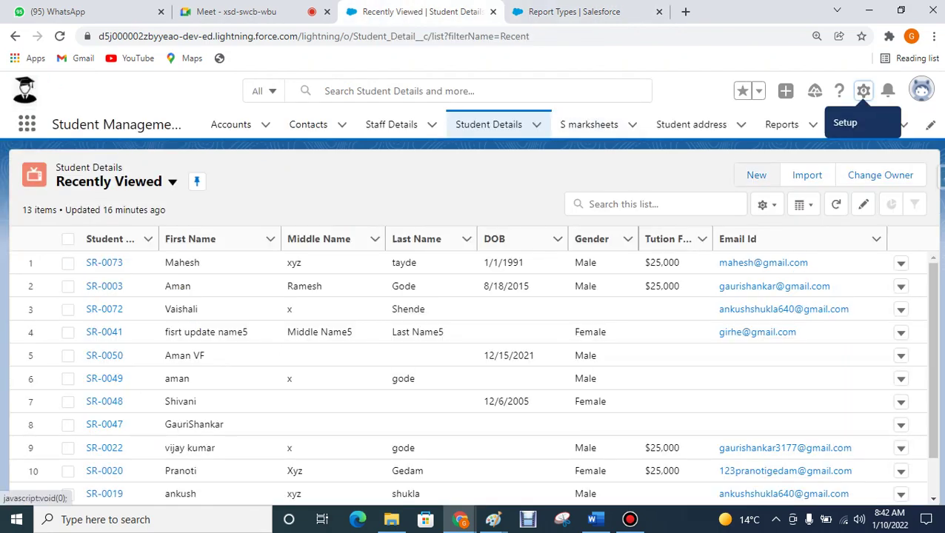
{"action": "left_click", "coordinate": [756, 175]}
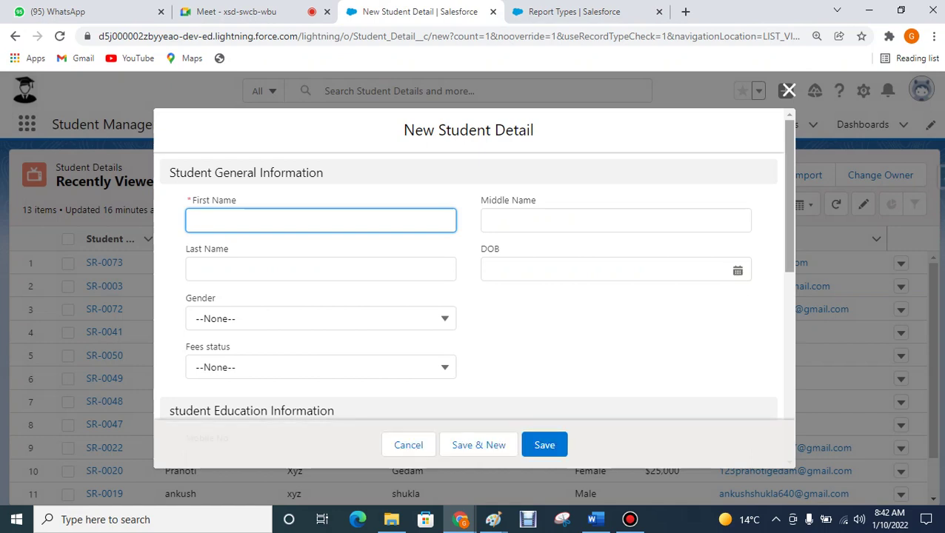
{"action": "key", "text": "Return"}
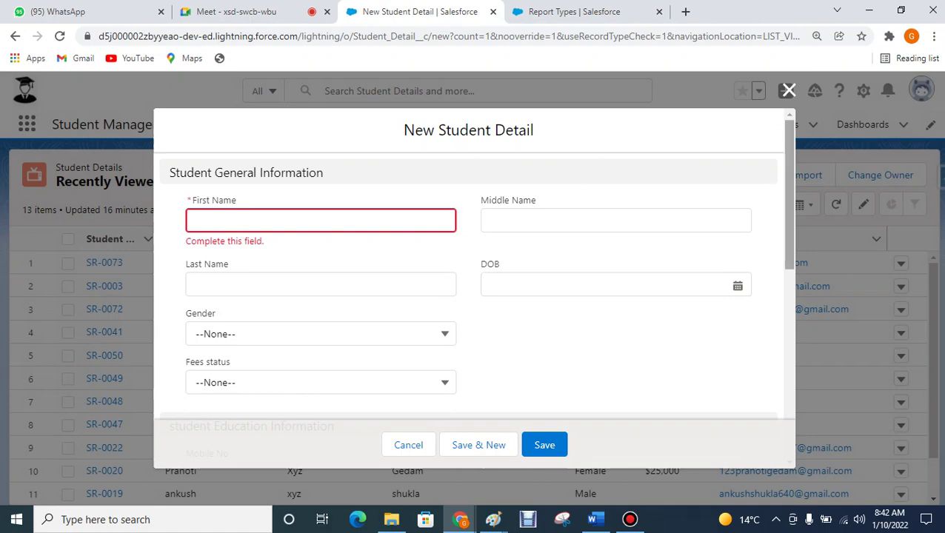
{"action": "left_click", "coordinate": [788, 90]}
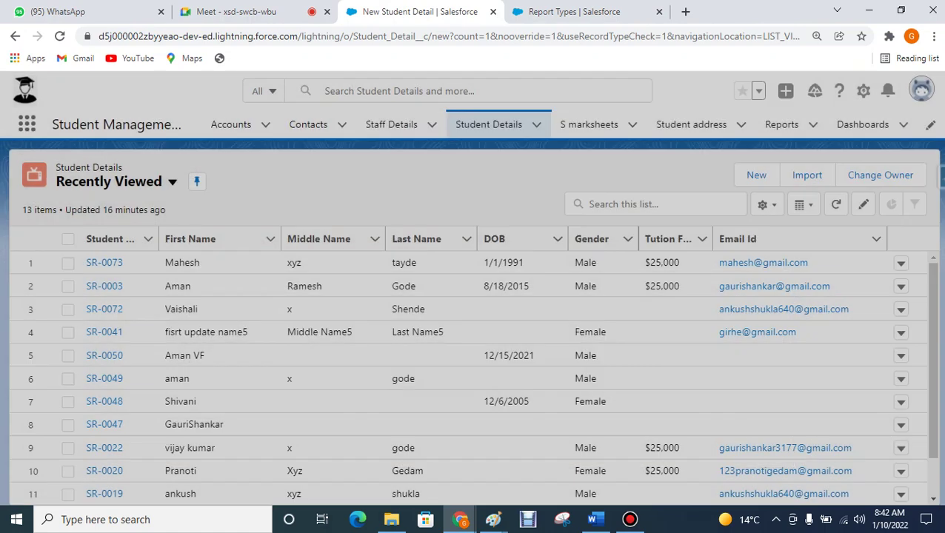
Return to the saved report type and open its field layout for editing, showing the Student Details section.
{"action": "left_click", "coordinate": [574, 11]}
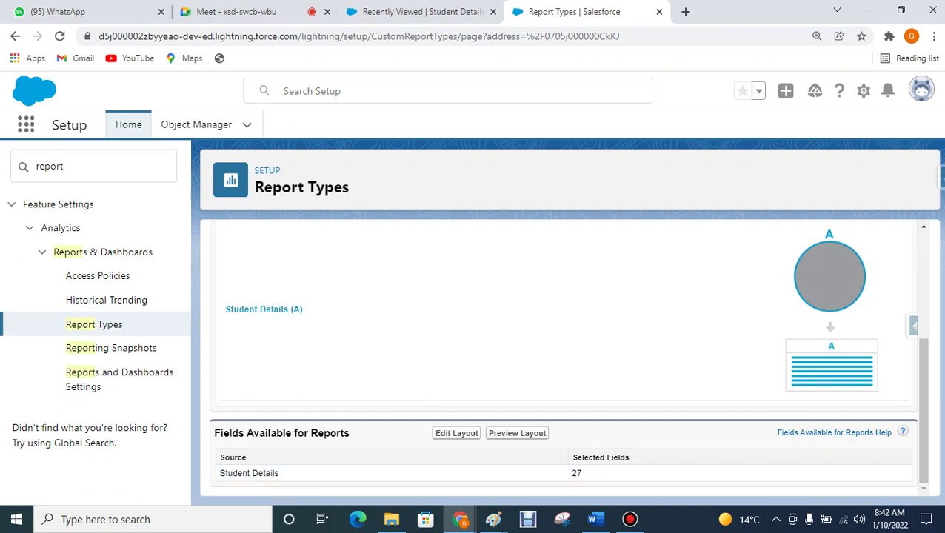
{"action": "left_click", "coordinate": [456, 433]}
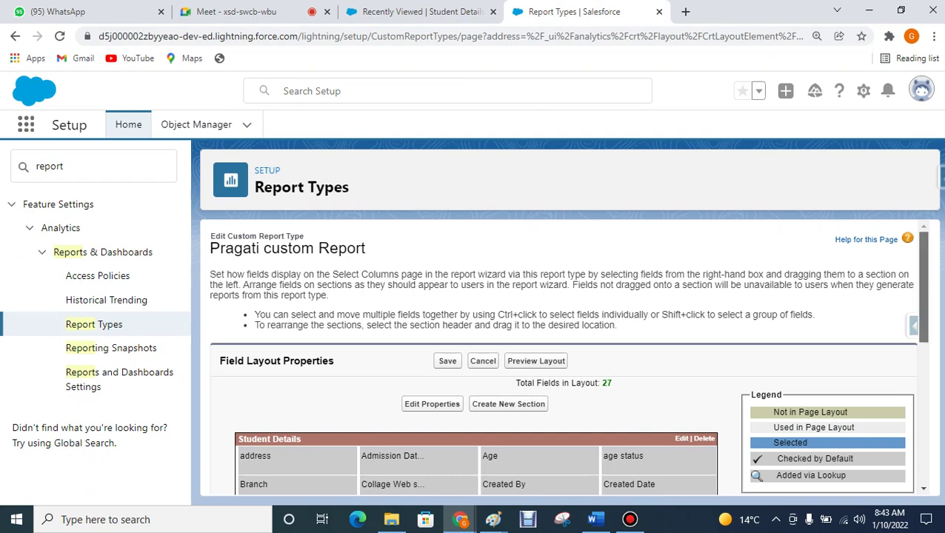
{"action": "scroll", "coordinate": [568, 358], "scroll_direction": "down", "scroll_amount": 3}
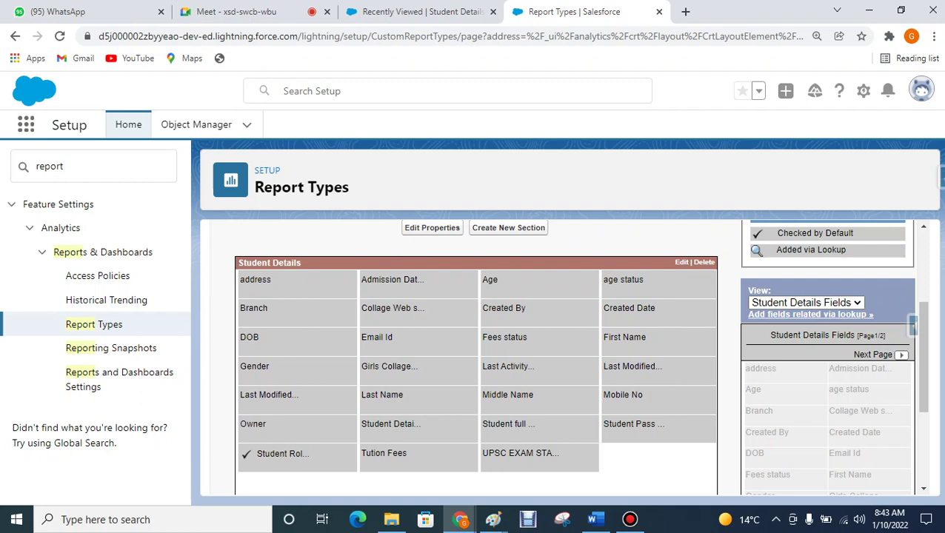
Try to move the Created Date field out of the Student Details section and back to the available fields.
{"action": "mouse_move", "coordinate": [585, 453]}
{"action": "left_click_drag", "start_coordinate": [629, 308], "coordinate": [841, 433]}
{"action": "left_click_drag", "start_coordinate": [630, 308], "coordinate": [866, 432]}
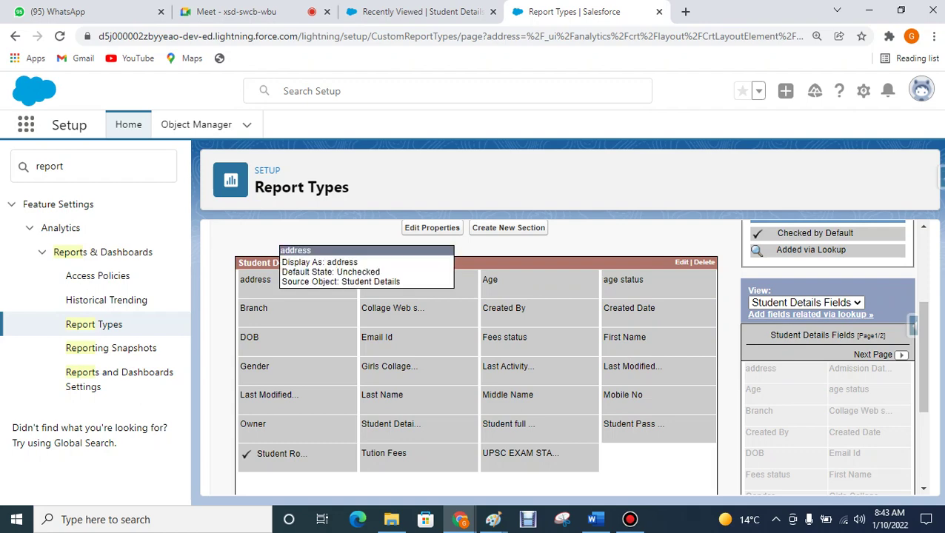
Add "student" in front of the address field's display label in the Student Details section of the layout.
{"action": "double_click", "coordinate": [256, 280]}
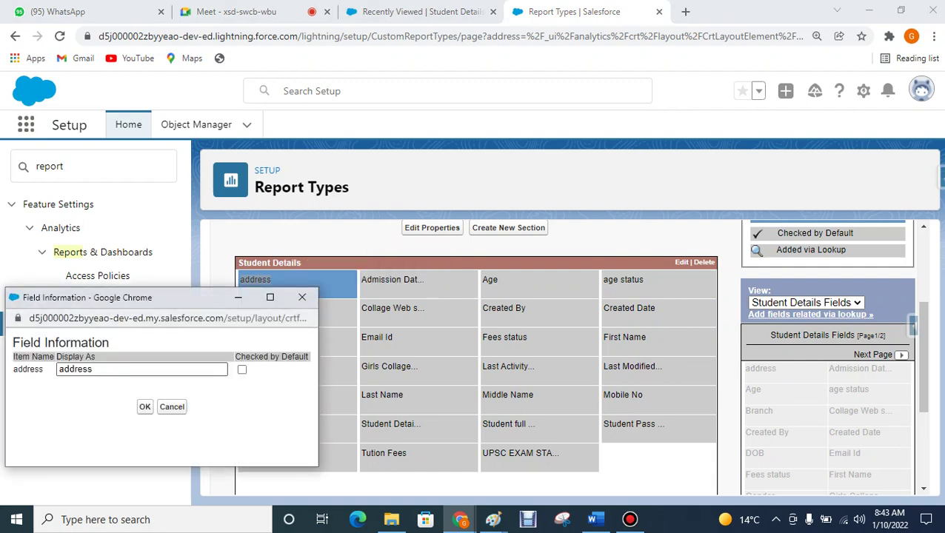
{"action": "left_click", "coordinate": [58, 369]}
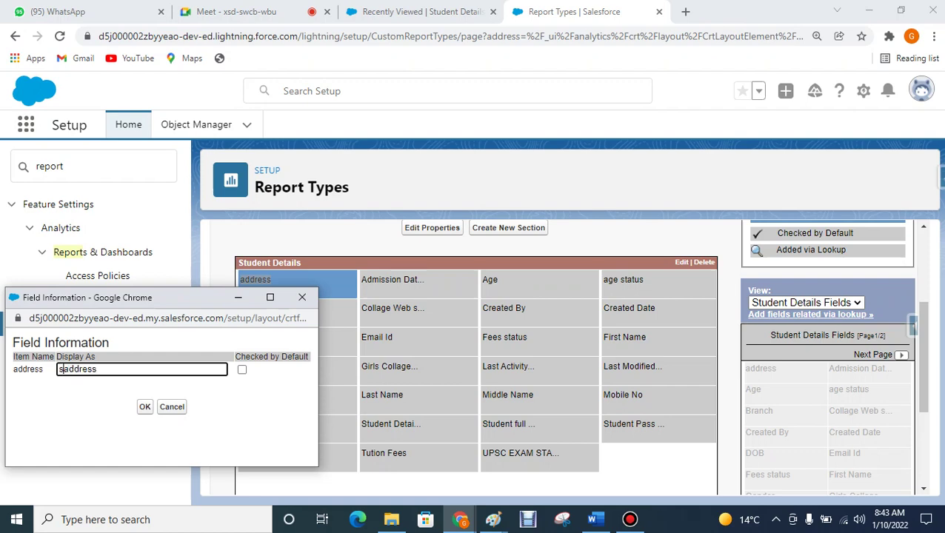
{"action": "type", "text": "student"}
{"action": "key", "text": "Return"}
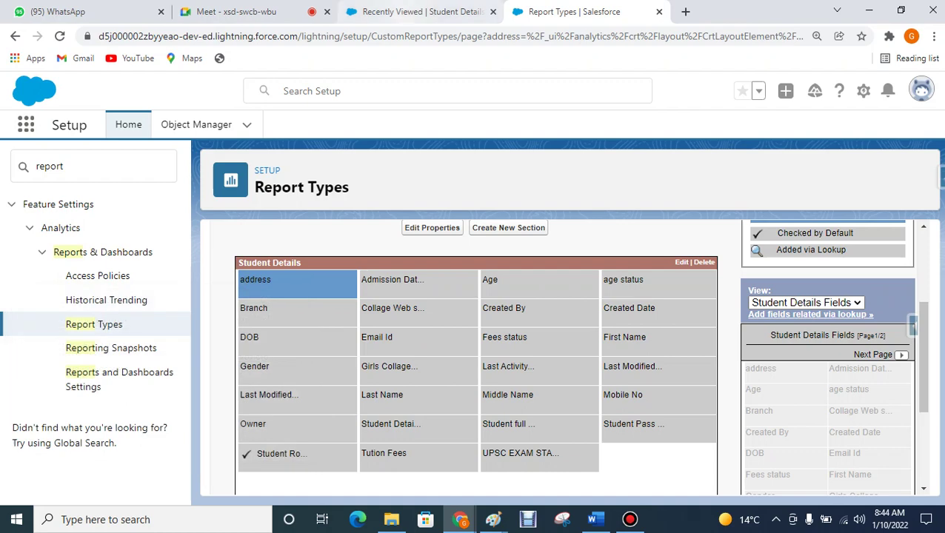
Review the fields of a new Student Detail form from the Student Details list, and close it without saving.
{"action": "left_click", "coordinate": [418, 11]}
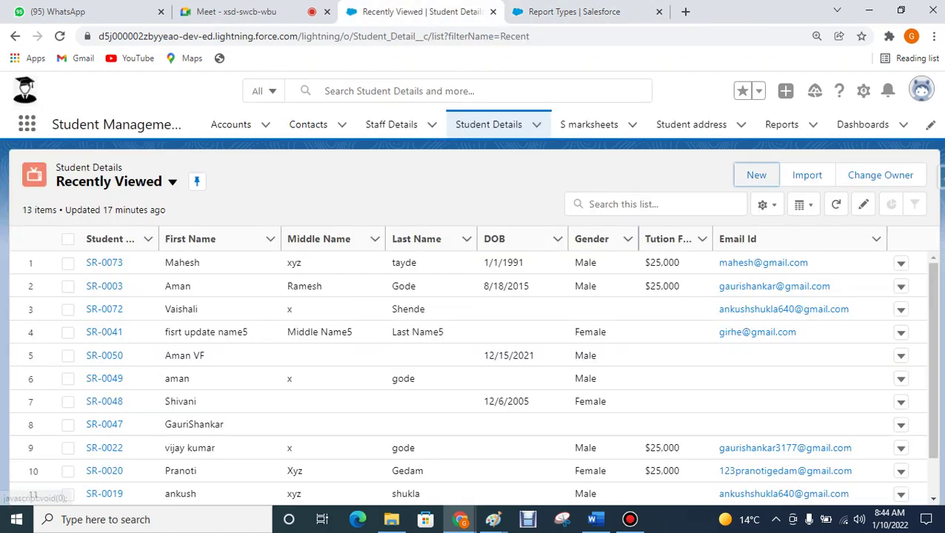
{"action": "left_click", "coordinate": [756, 175]}
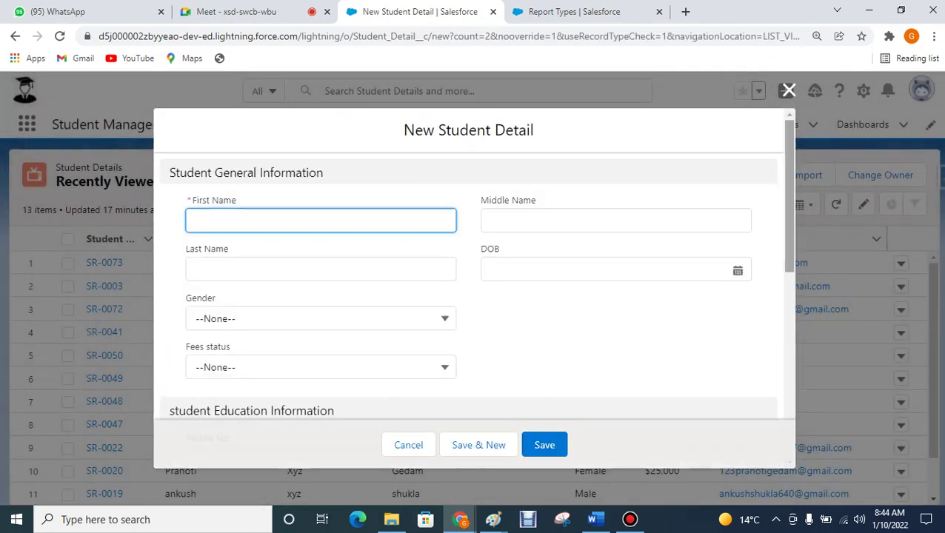
{"action": "scroll", "coordinate": [468, 289], "scroll_direction": "down", "scroll_amount": 3}
{"action": "scroll", "coordinate": [475, 263], "scroll_direction": "down", "scroll_amount": 5}
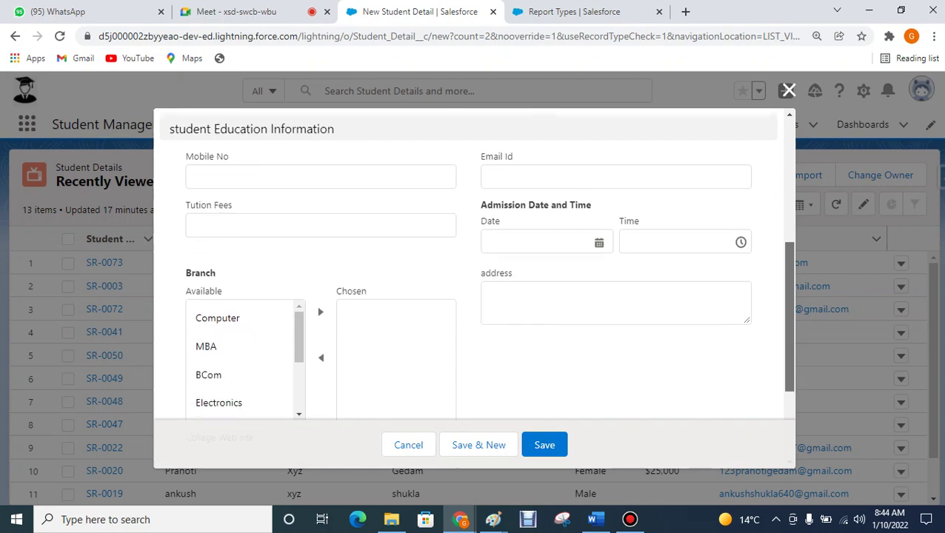
{"action": "scroll", "coordinate": [476, 289], "scroll_direction": "up", "scroll_amount": 2}
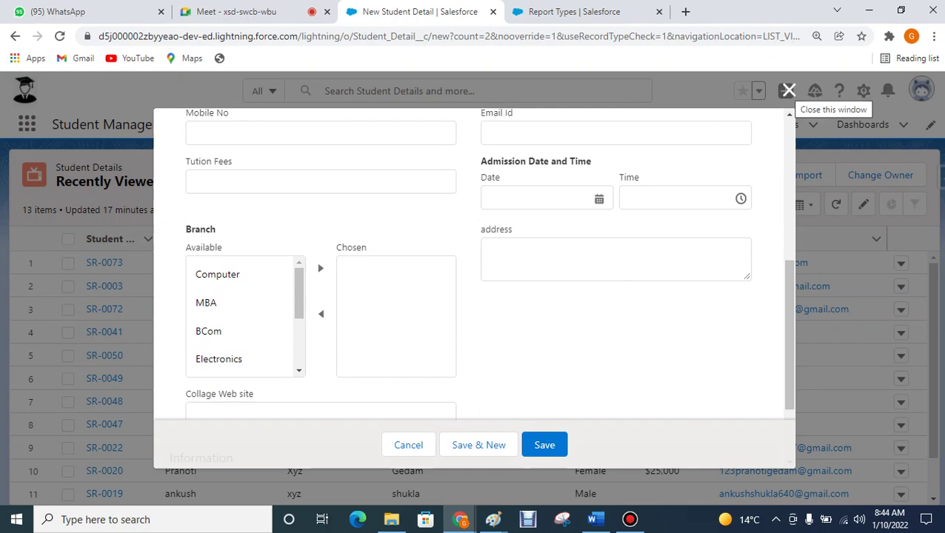
{"action": "left_click", "coordinate": [789, 90]}
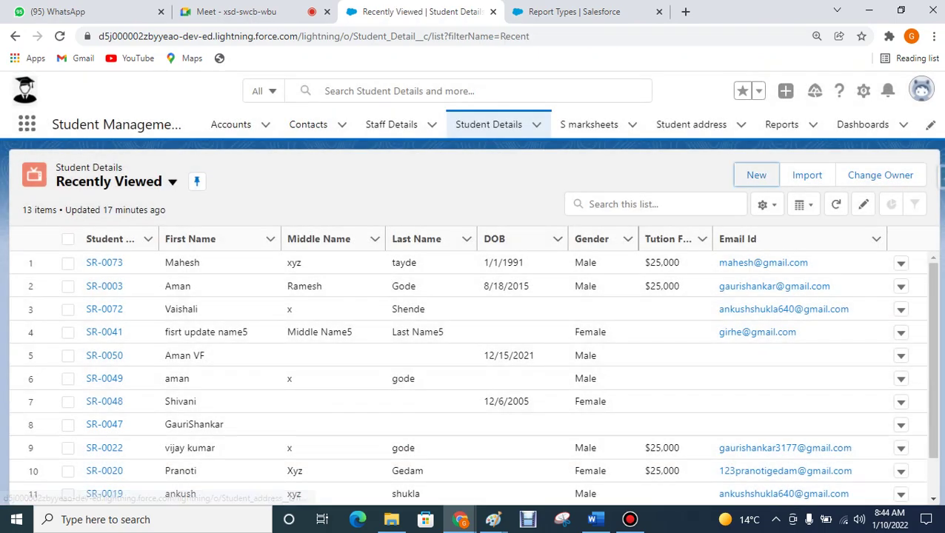
Return to the report type's field layout and add "student" in front of the Age field's display label.
{"action": "left_click", "coordinate": [574, 11]}
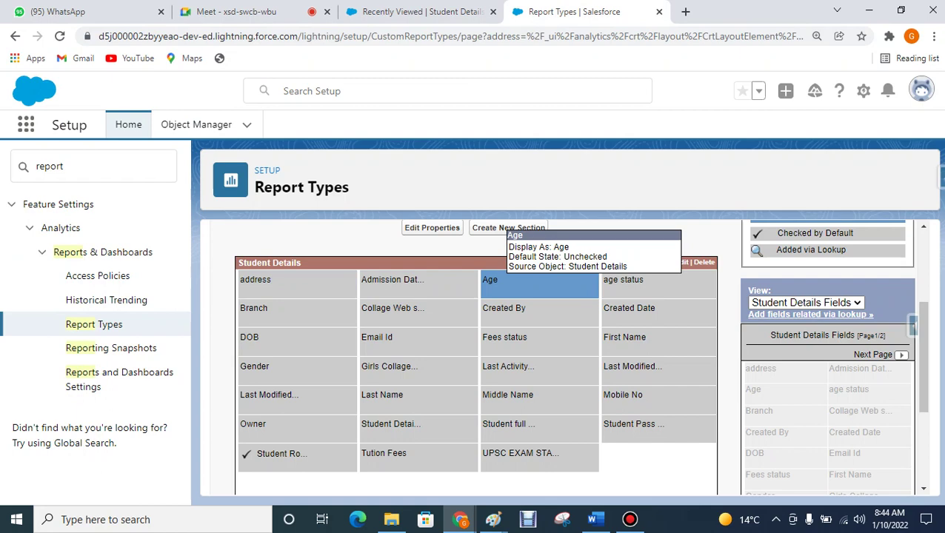
{"action": "left_click_drag", "start_coordinate": [504, 286], "coordinate": [512, 289]}
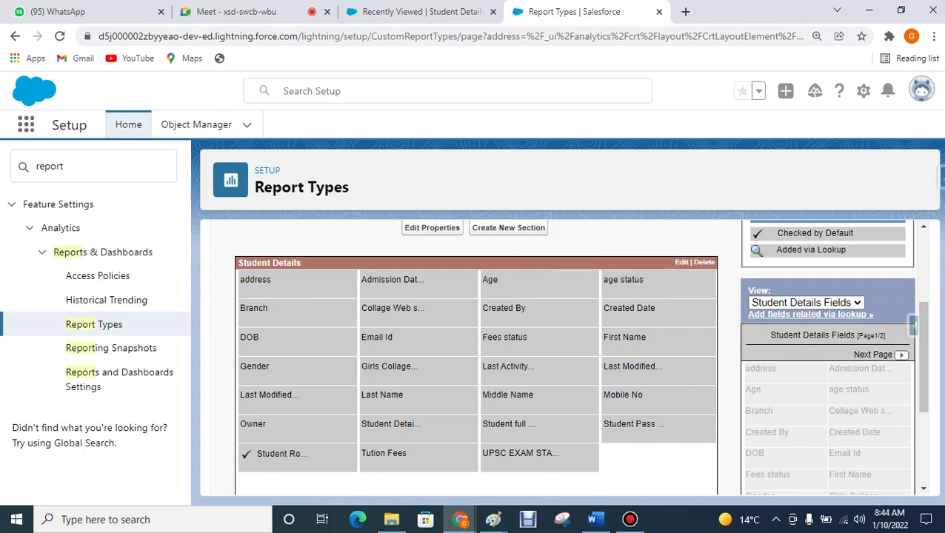
{"action": "double_click", "coordinate": [518, 285]}
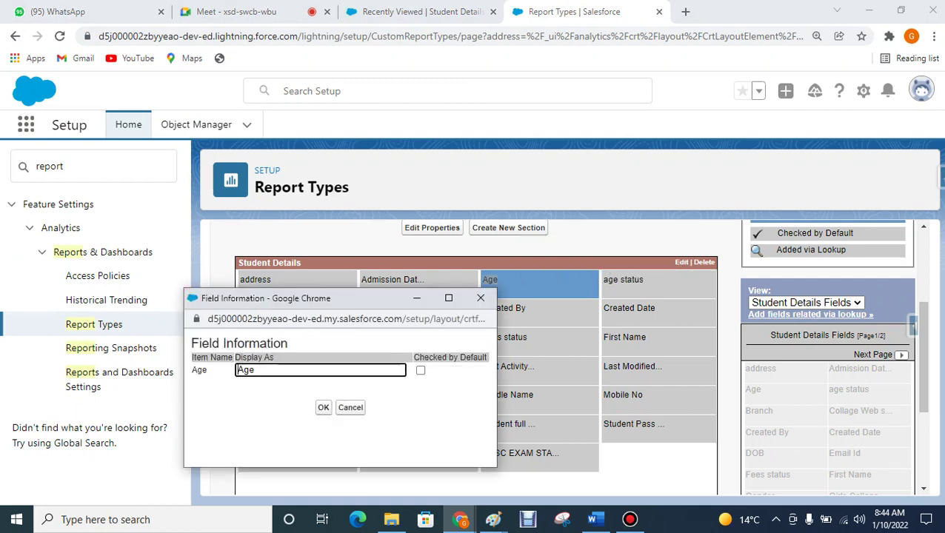
{"action": "type", "text": "student"}
{"action": "left_click", "coordinate": [323, 408]}
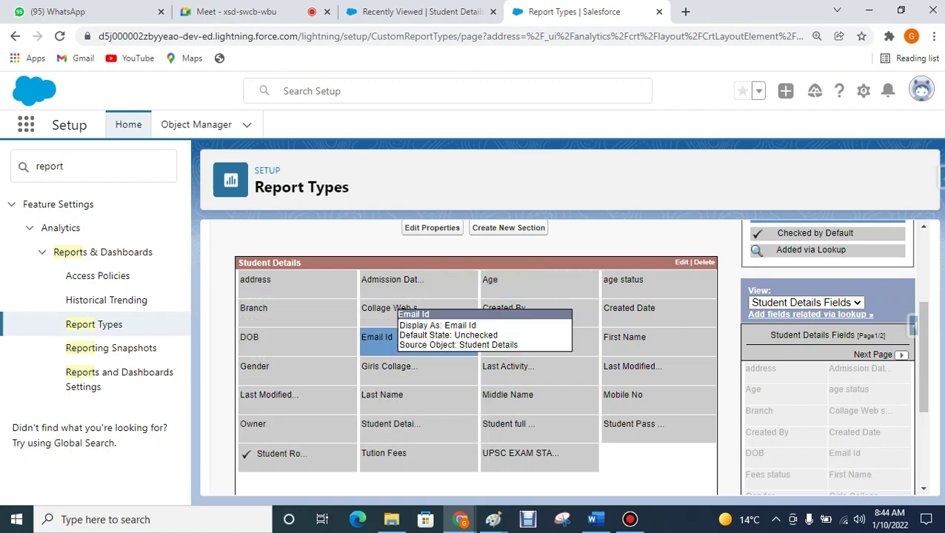
Move Email Id and DOB directly after Age, and place First Name, Middle Name and Last Name first in the Student Details section.
{"action": "left_click_drag", "start_coordinate": [385, 337], "coordinate": [624, 287]}
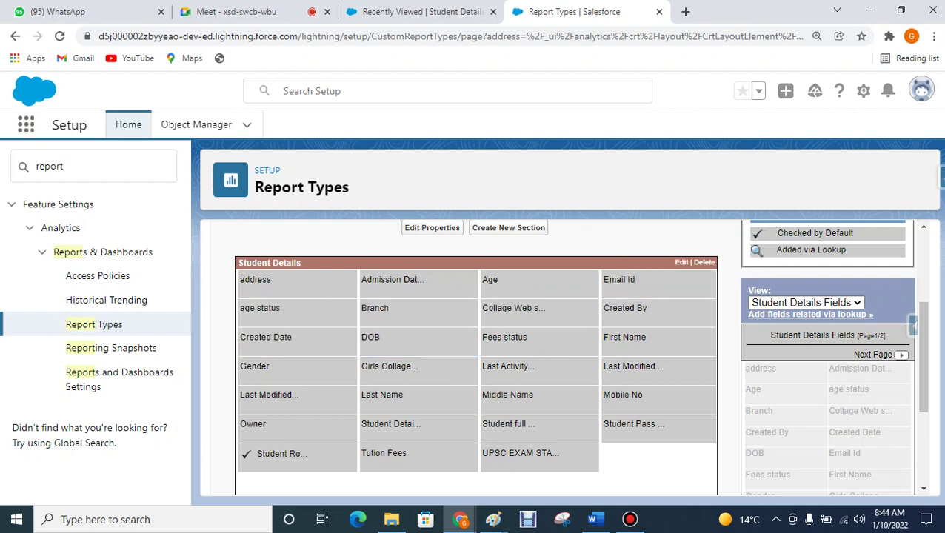
{"action": "left_click_drag", "start_coordinate": [371, 338], "coordinate": [619, 285]}
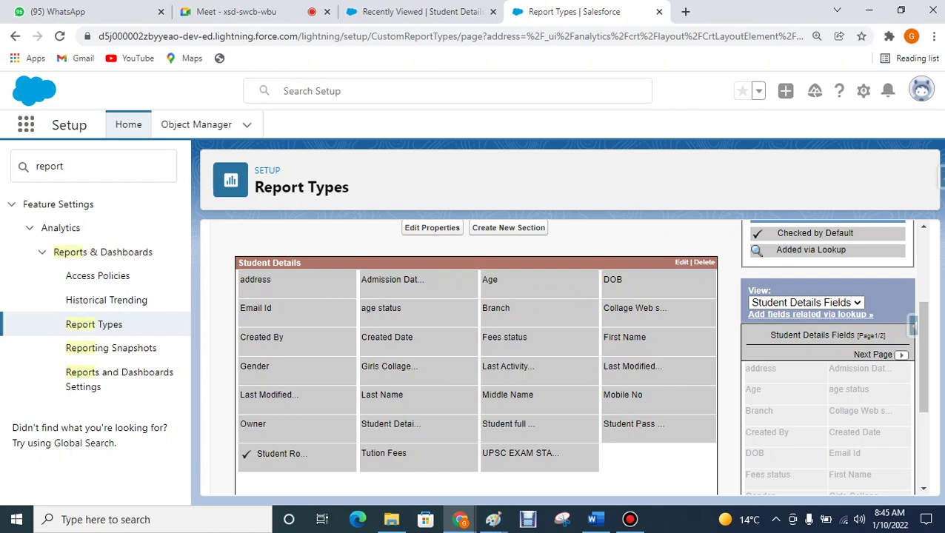
{"action": "left_click_drag", "start_coordinate": [624, 339], "coordinate": [259, 280]}
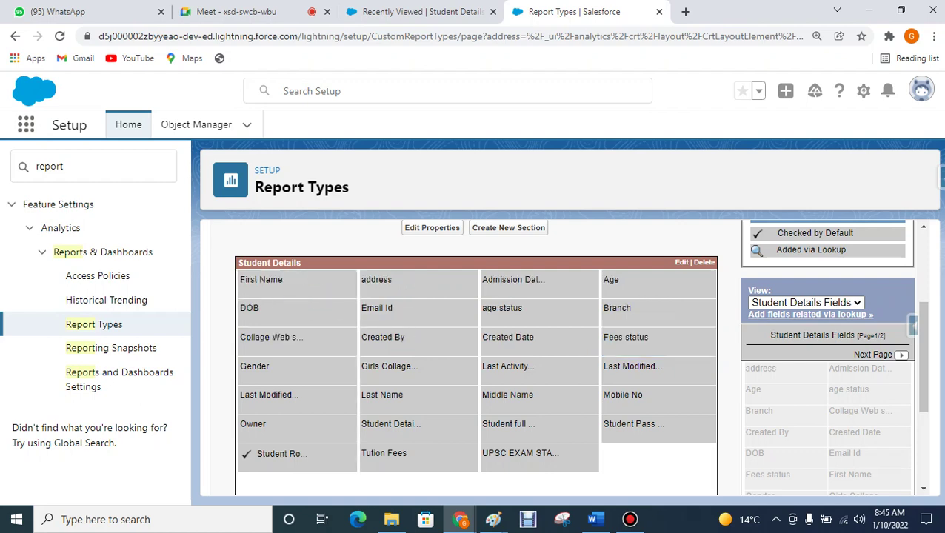
{"action": "left_click_drag", "start_coordinate": [508, 394], "coordinate": [387, 280]}
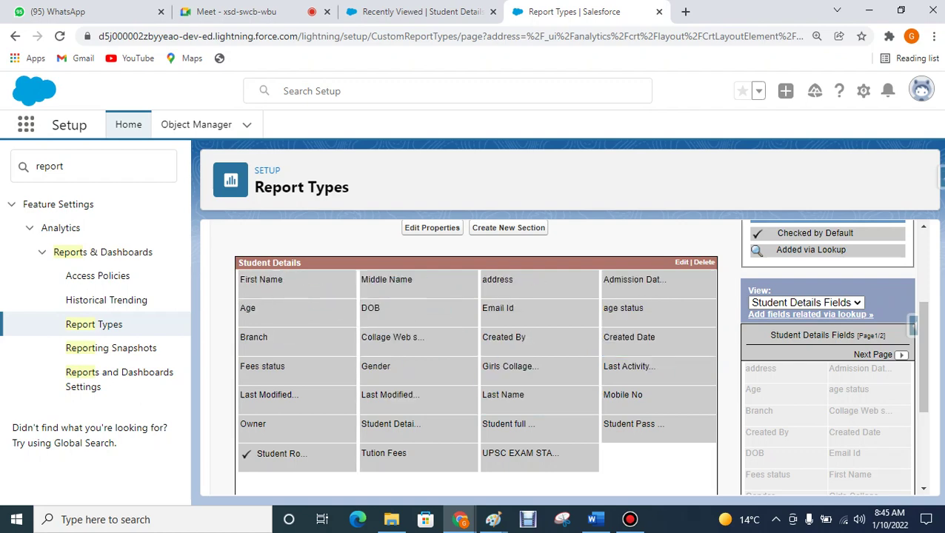
{"action": "left_click_drag", "start_coordinate": [503, 394], "coordinate": [504, 280]}
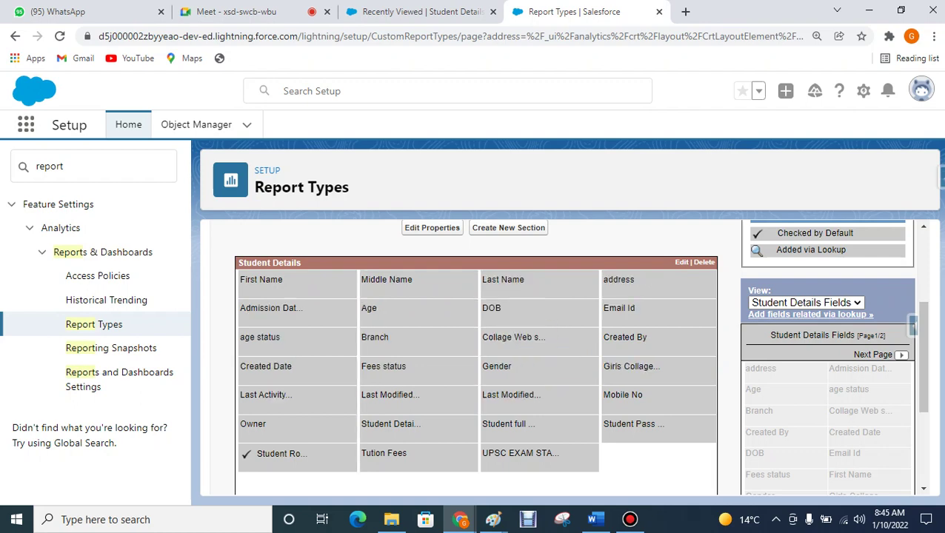
Rearrange the fields following Last Name into the order DOB, Email Id, Gender, Age, Admission Date, address.
{"action": "left_click_drag", "start_coordinate": [618, 281], "coordinate": [311, 345]}
{"action": "left_click_drag", "start_coordinate": [296, 311], "coordinate": [301, 348]}
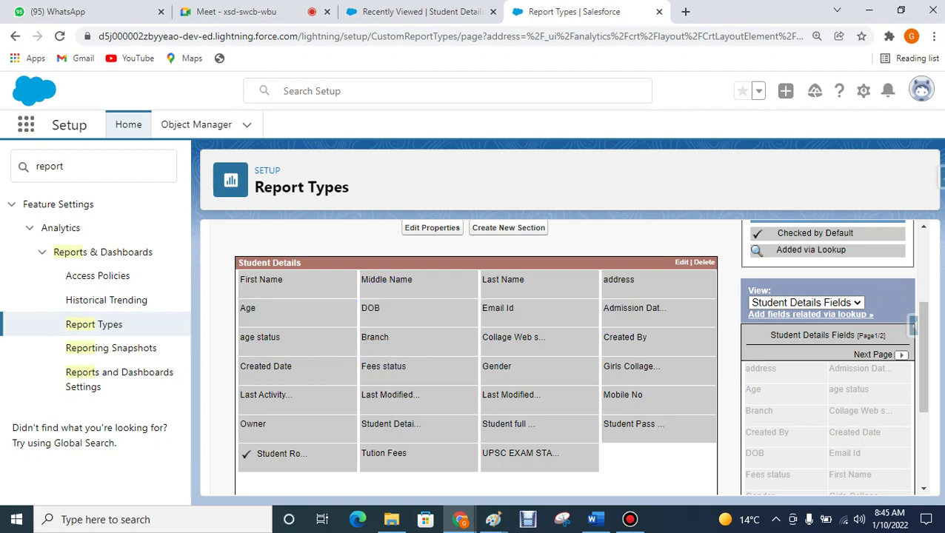
{"action": "left_click_drag", "start_coordinate": [618, 280], "coordinate": [274, 353]}
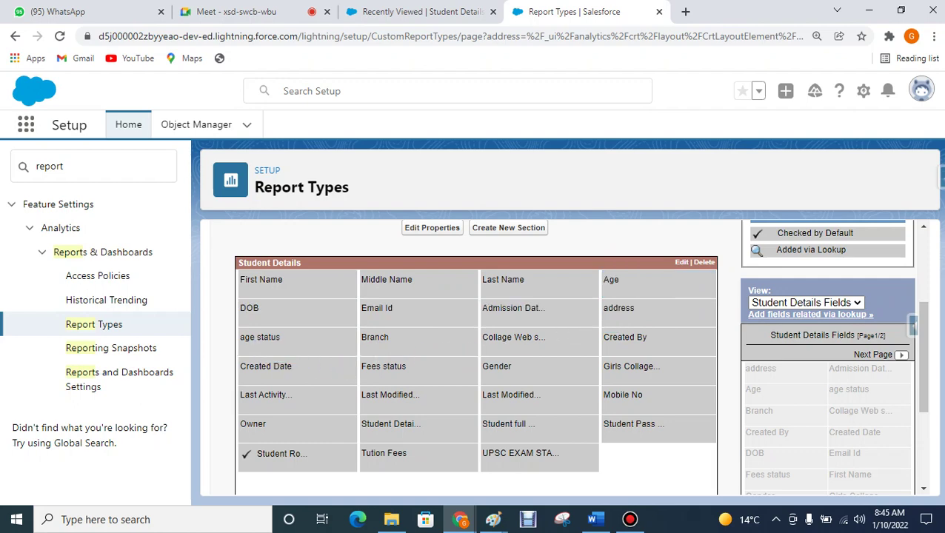
{"action": "left_click_drag", "start_coordinate": [611, 279], "coordinate": [507, 320]}
{"action": "left_click_drag", "start_coordinate": [496, 366], "coordinate": [377, 311]}
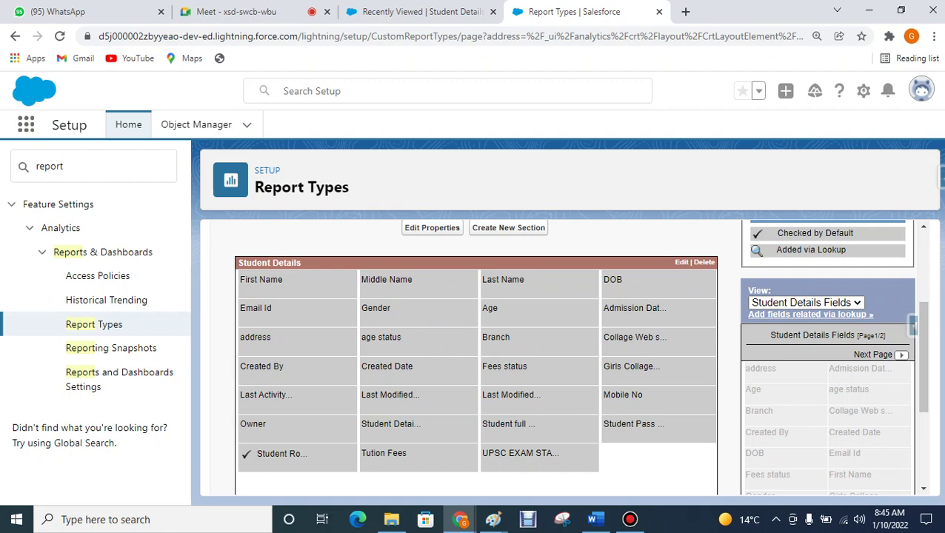
Save the rearranged field layout and review the custom report type's definition and object relationships.
{"action": "mouse_move", "coordinate": [490, 308]}
{"action": "mouse_move", "coordinate": [444, 423]}
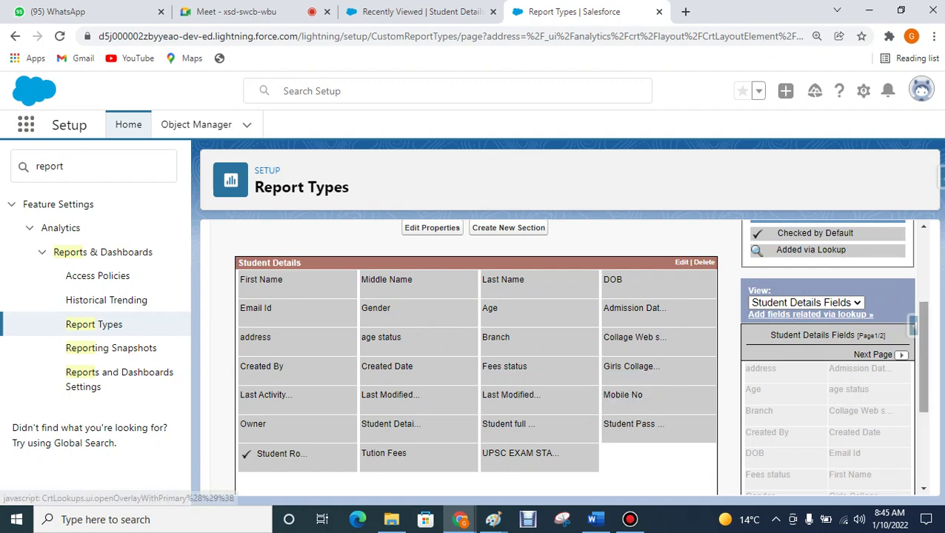
{"action": "scroll", "coordinate": [474, 356], "scroll_direction": "down", "scroll_amount": 3}
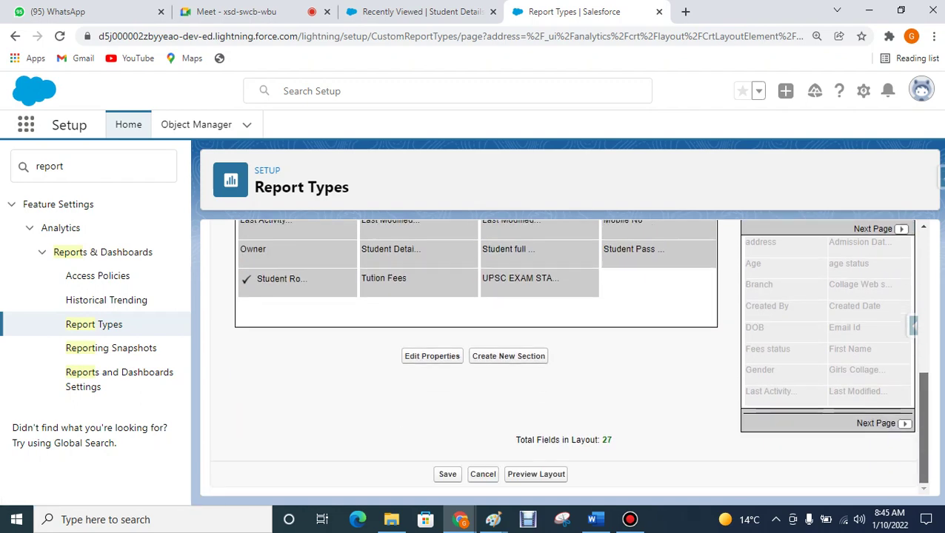
{"action": "left_click", "coordinate": [448, 474]}
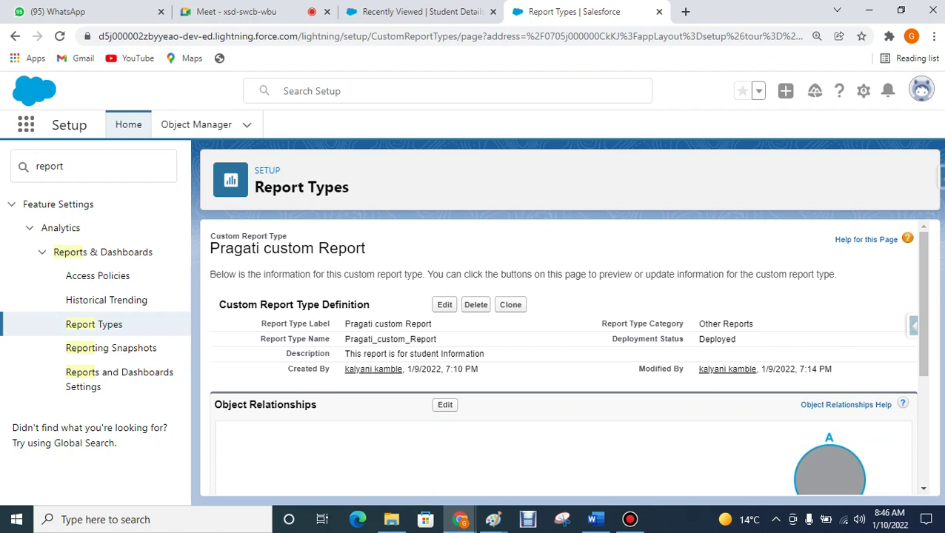
{"action": "scroll", "coordinate": [567, 357], "scroll_direction": "down", "scroll_amount": 3}
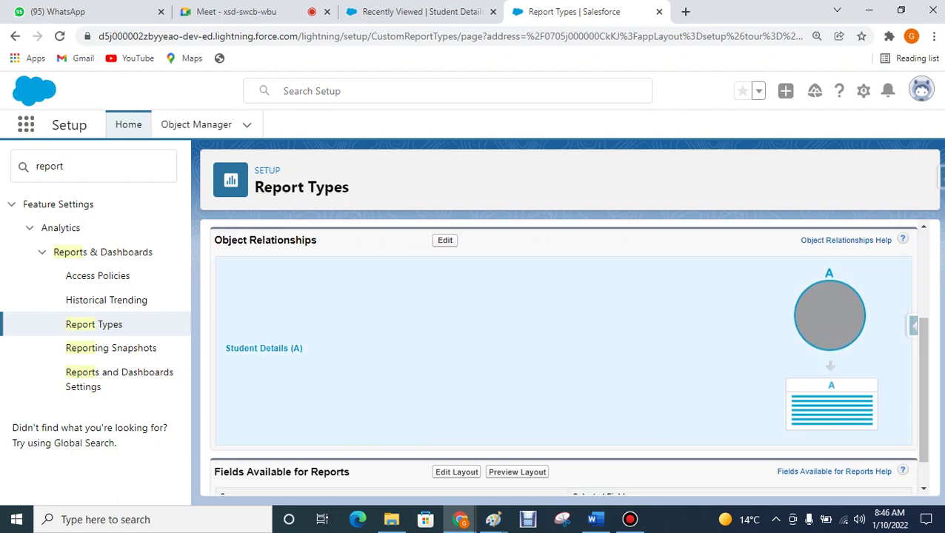
{"action": "scroll", "coordinate": [563, 356], "scroll_direction": "up", "scroll_amount": 3}
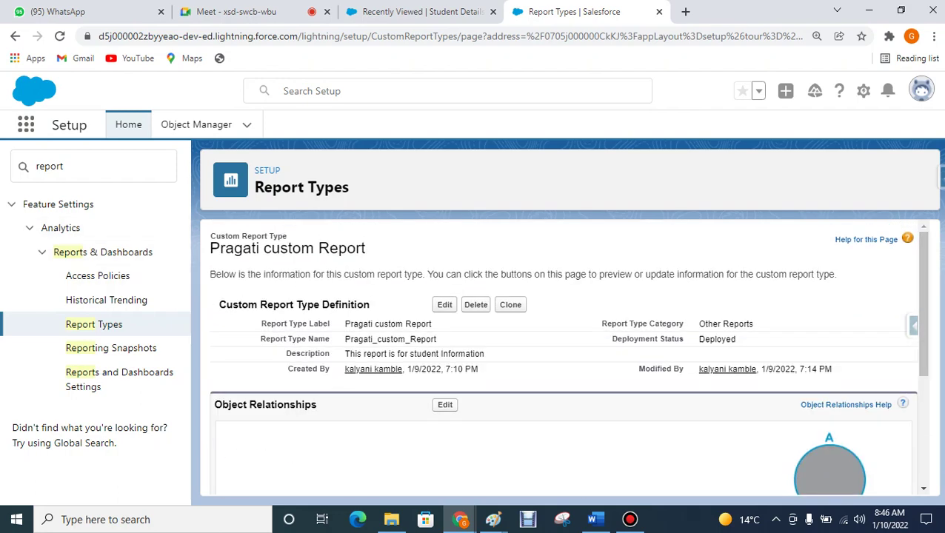
Switch to the Paint drawing, highlight the numbered items 1) and 2) under Custom Report, and return to the browser.
{"action": "mouse_move", "coordinate": [493, 519]}
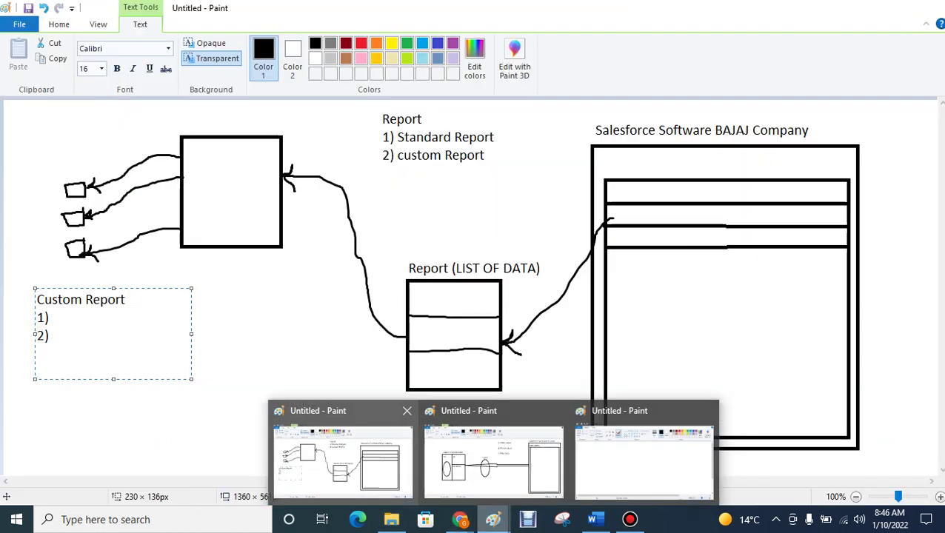
{"action": "left_click", "coordinate": [341, 459]}
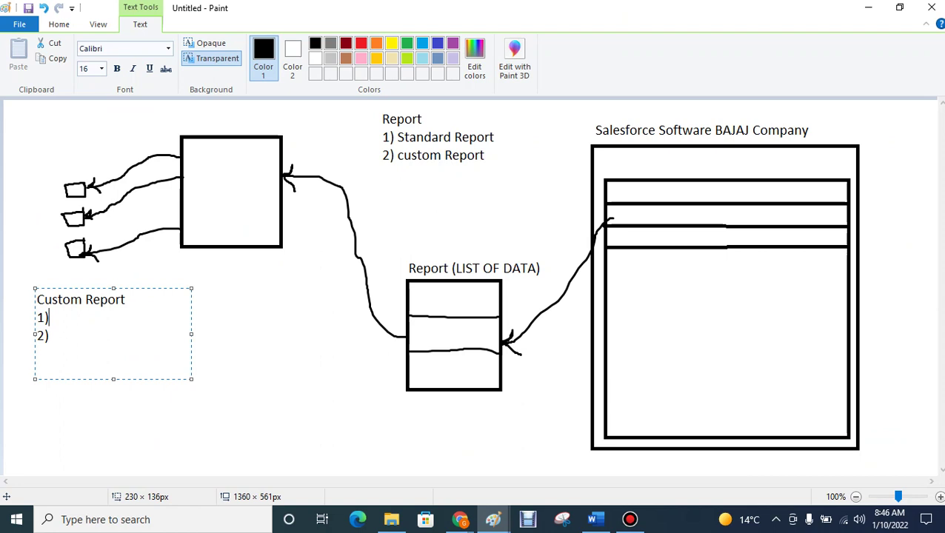
{"action": "key", "text": "shift+Right"}
{"action": "left_click", "coordinate": [50, 336]}
{"action": "left_click_drag", "start_coordinate": [50, 335], "coordinate": [36, 310]}
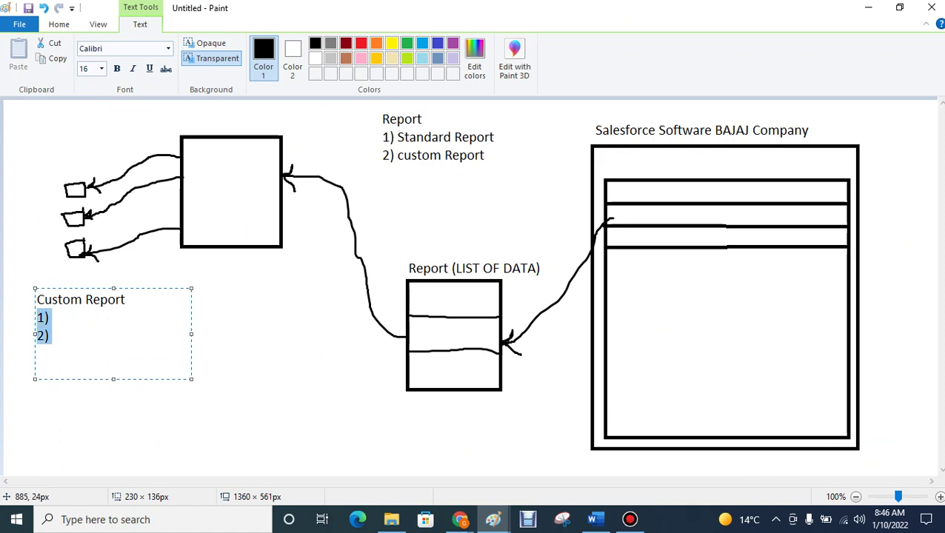
{"action": "left_click", "coordinate": [868, 8]}
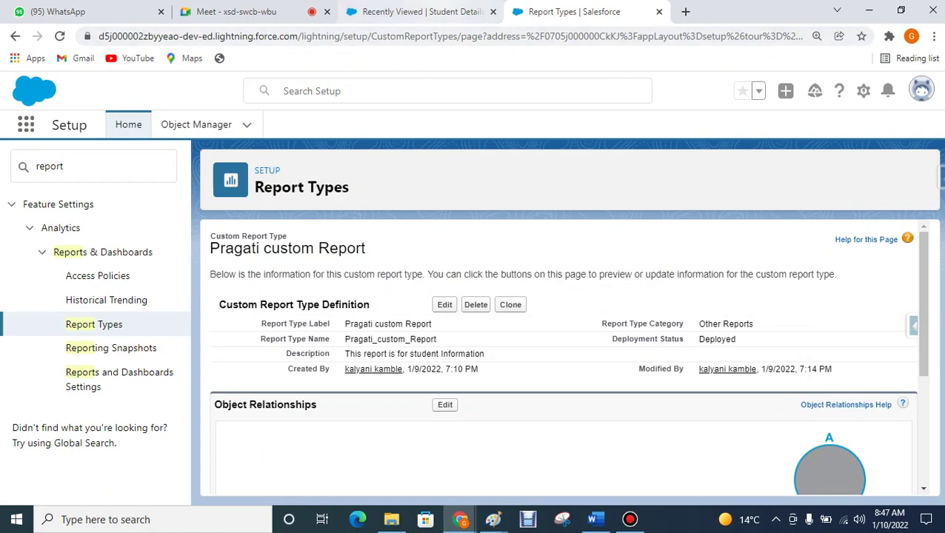
Start a new report in the Student Management app using the Pragati custom Report type from the Other Reports category.
{"action": "key", "text": "ctrl+Page_Up"}
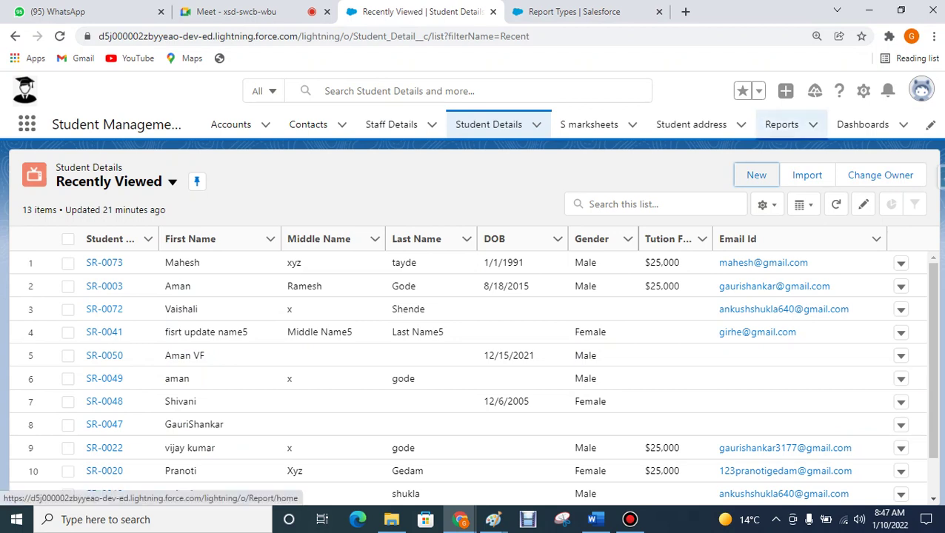
{"action": "left_click", "coordinate": [782, 125]}
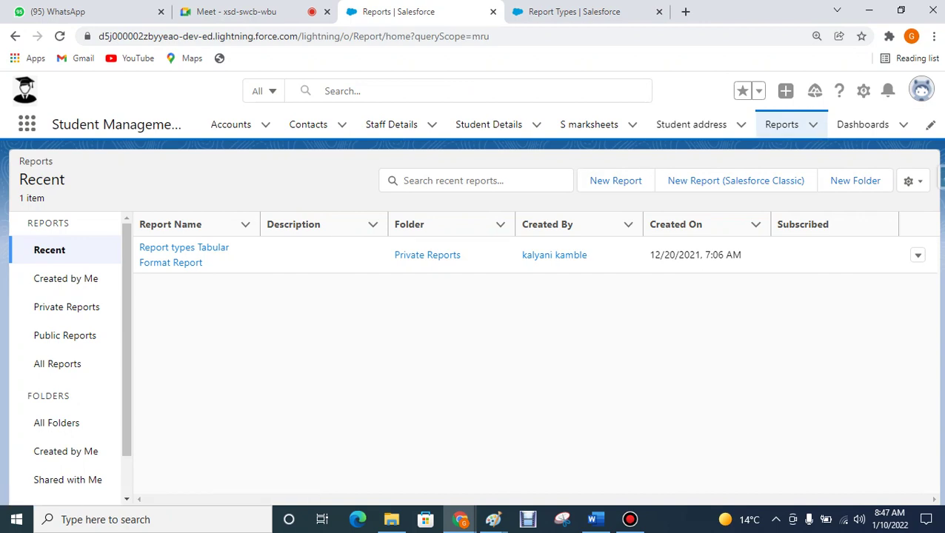
{"action": "left_click", "coordinate": [615, 180]}
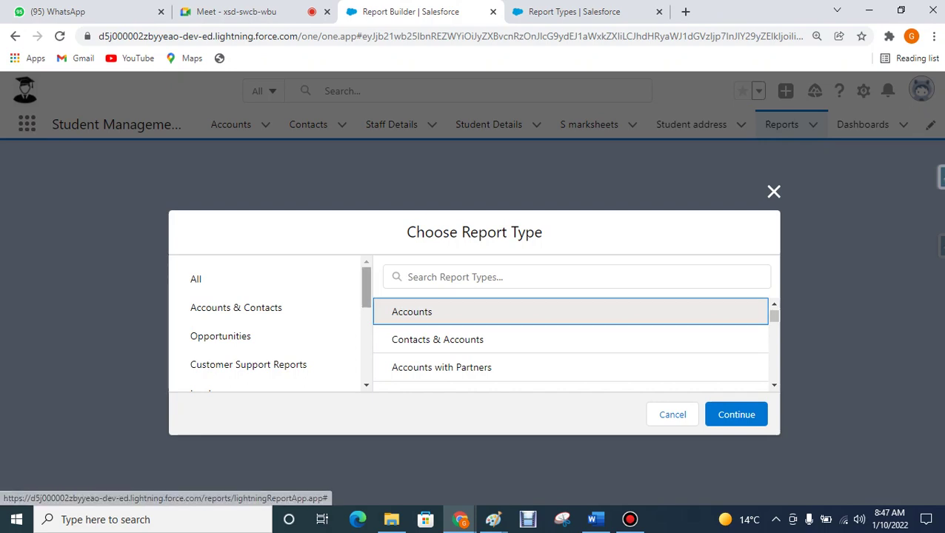
{"action": "scroll", "coordinate": [276, 329], "scroll_direction": "down", "scroll_amount": 1}
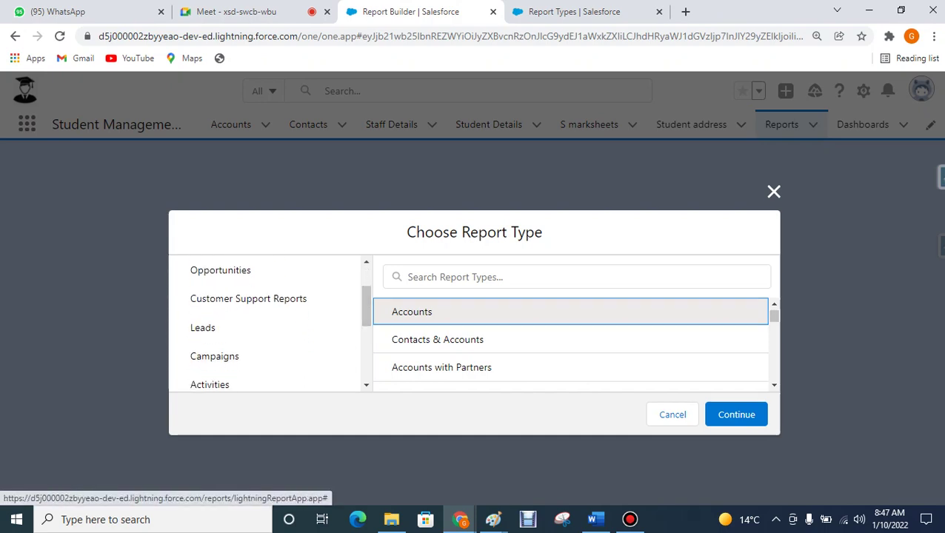
{"action": "scroll", "coordinate": [276, 329], "scroll_direction": "down", "scroll_amount": 2}
{"action": "scroll", "coordinate": [275, 322], "scroll_direction": "down", "scroll_amount": 1}
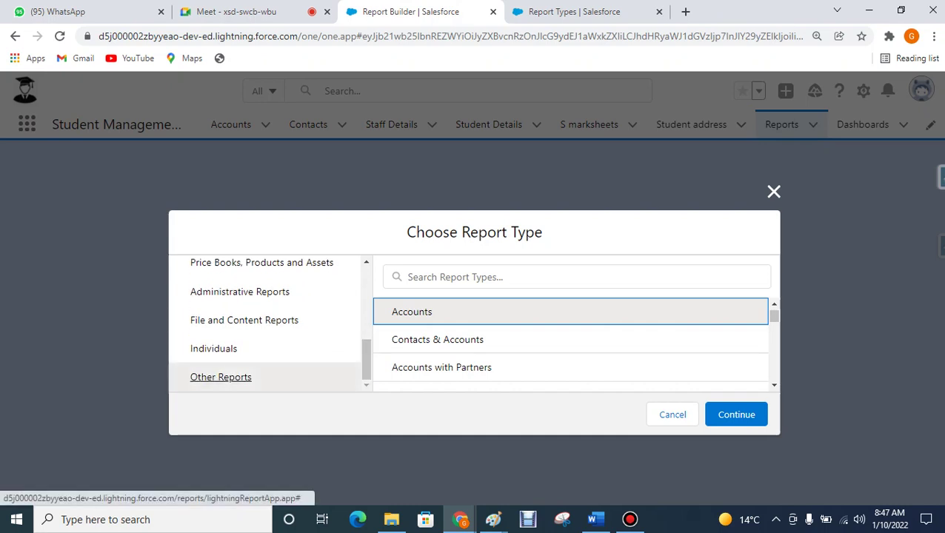
{"action": "left_click", "coordinate": [220, 377]}
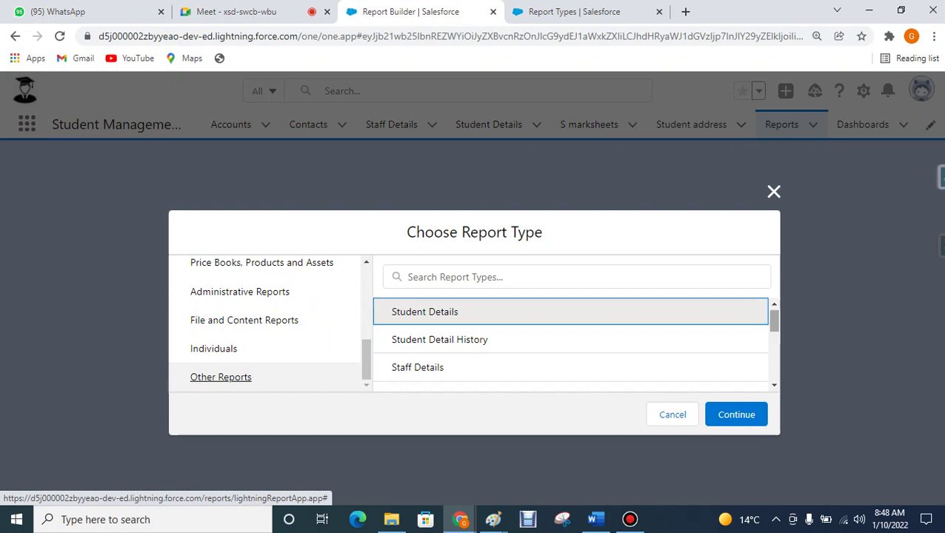
{"action": "scroll", "coordinate": [570, 344], "scroll_direction": "down", "scroll_amount": 1}
{"action": "scroll", "coordinate": [570, 344], "scroll_direction": "down", "scroll_amount": 4}
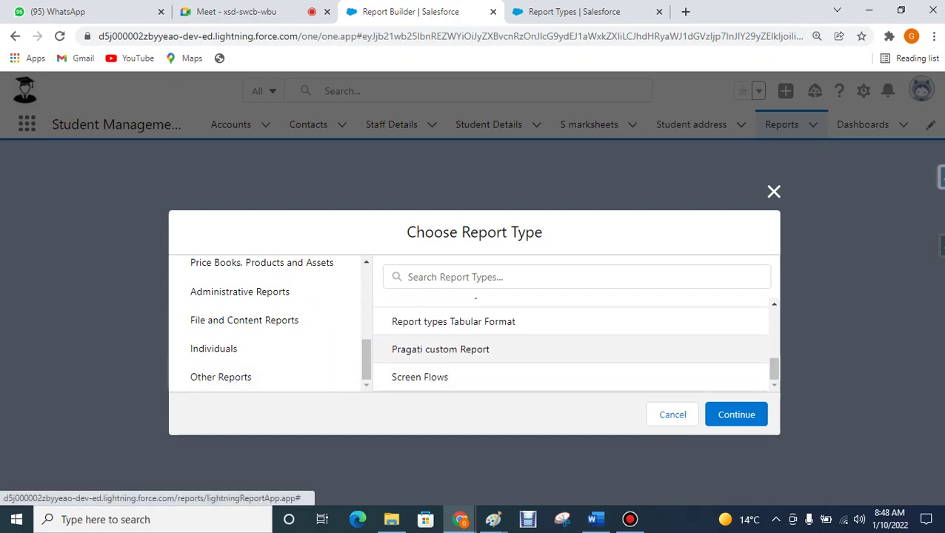
{"action": "left_click", "coordinate": [440, 348]}
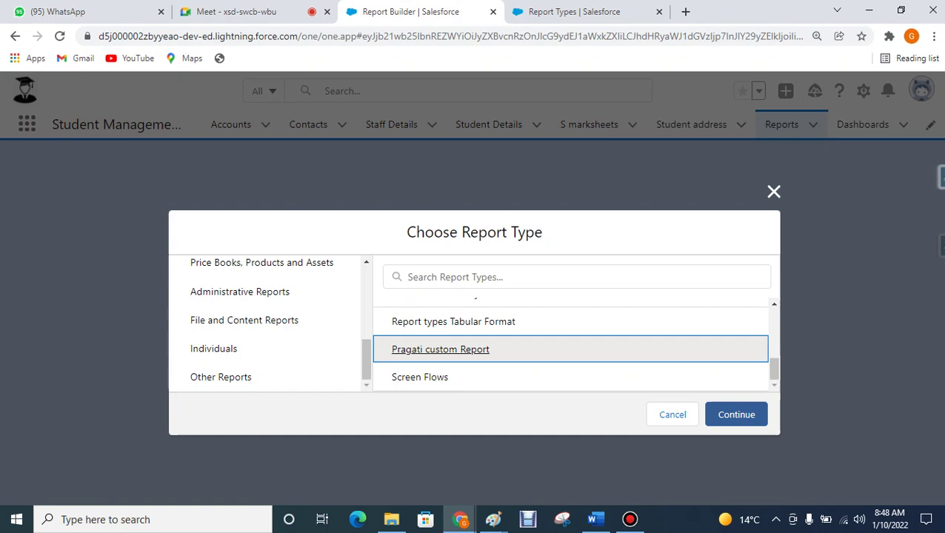
{"action": "left_click", "coordinate": [736, 414]}
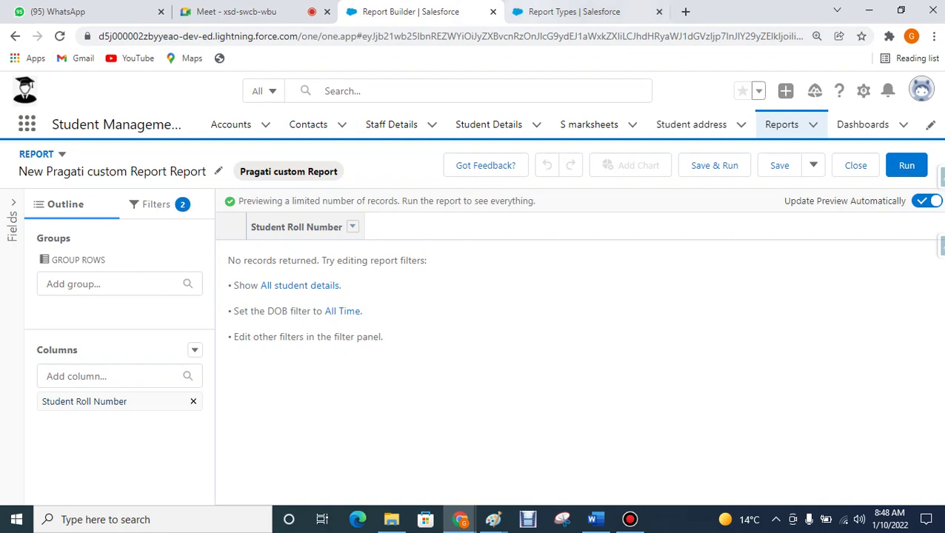
In the other Salesforce browser tab, find the Student Management system app by searching "student" and open its Student Details list.
{"action": "left_click", "coordinate": [570, 11]}
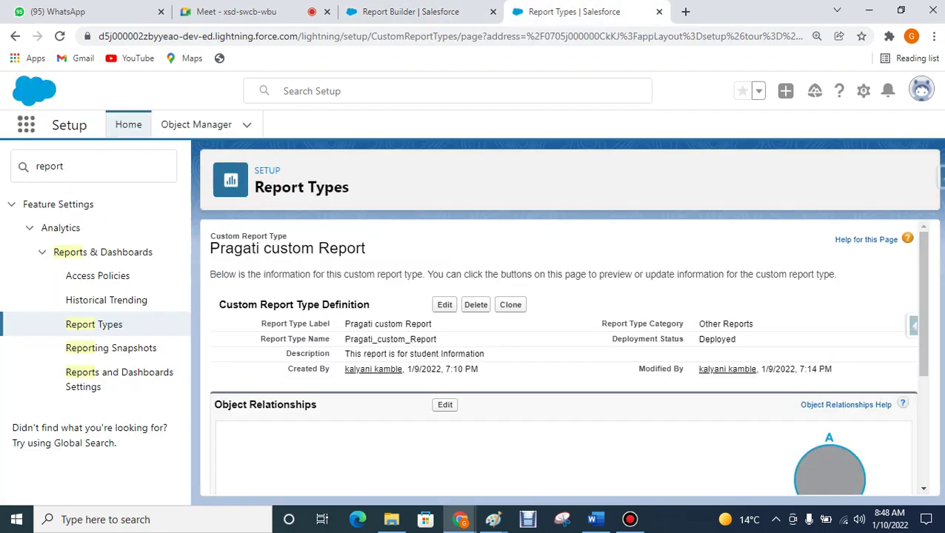
{"action": "left_click", "coordinate": [26, 125]}
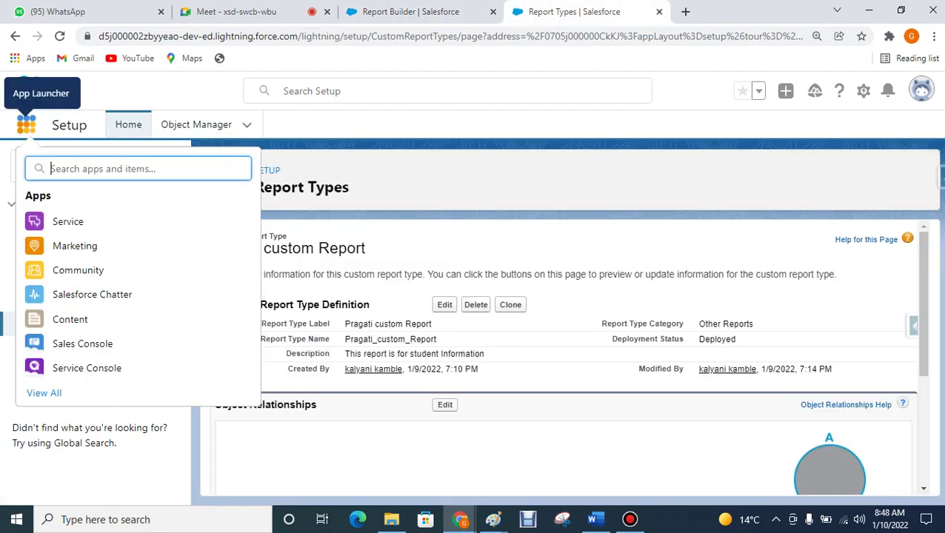
{"action": "left_click", "coordinate": [26, 124]}
{"action": "left_click", "coordinate": [26, 124]}
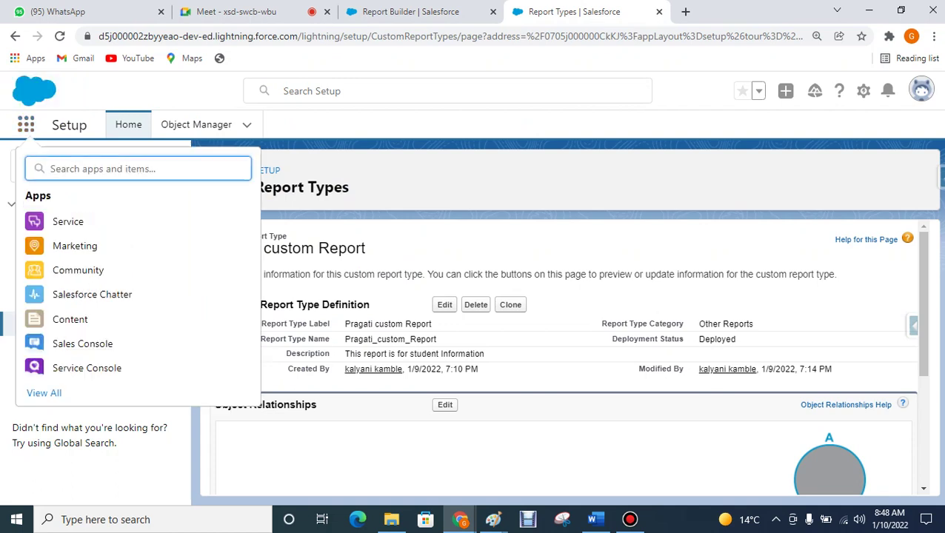
{"action": "type", "text": "student"}
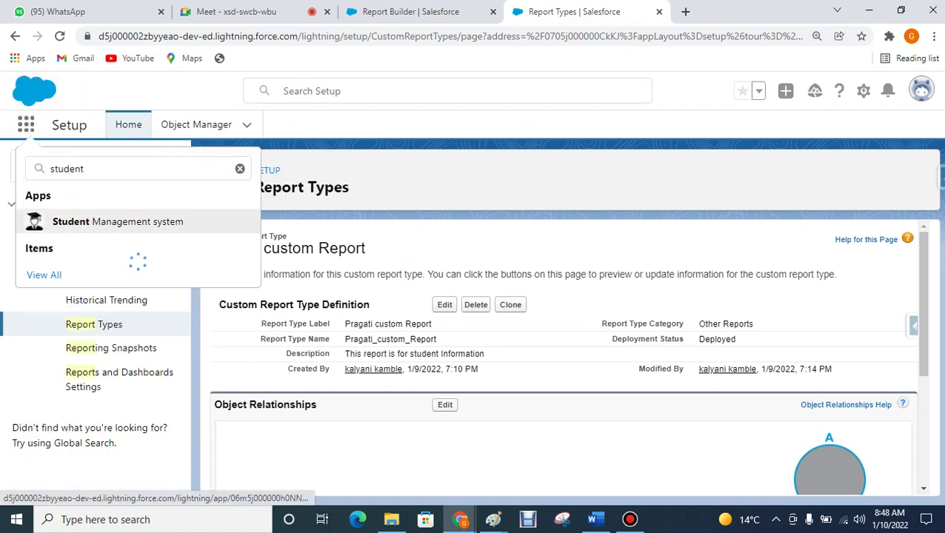
{"action": "left_click", "coordinate": [117, 222]}
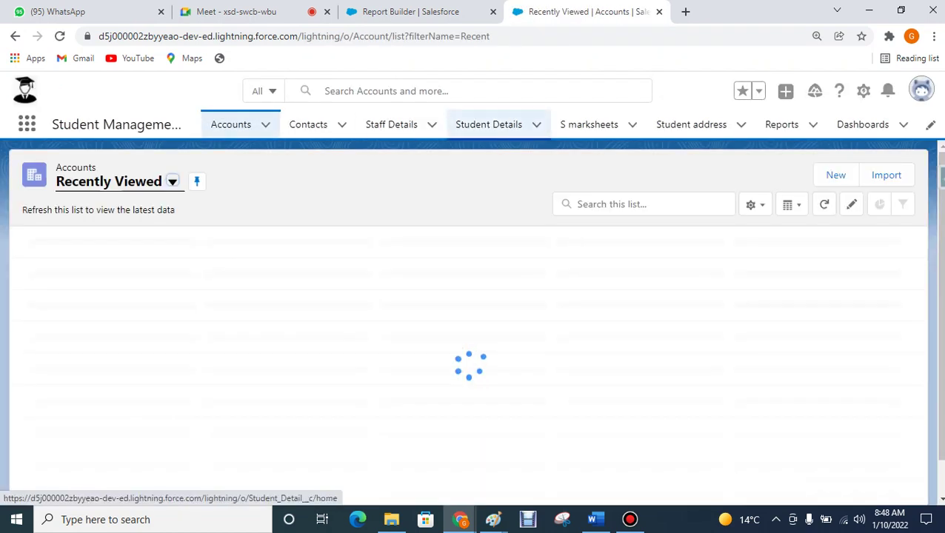
{"action": "left_click", "coordinate": [488, 124]}
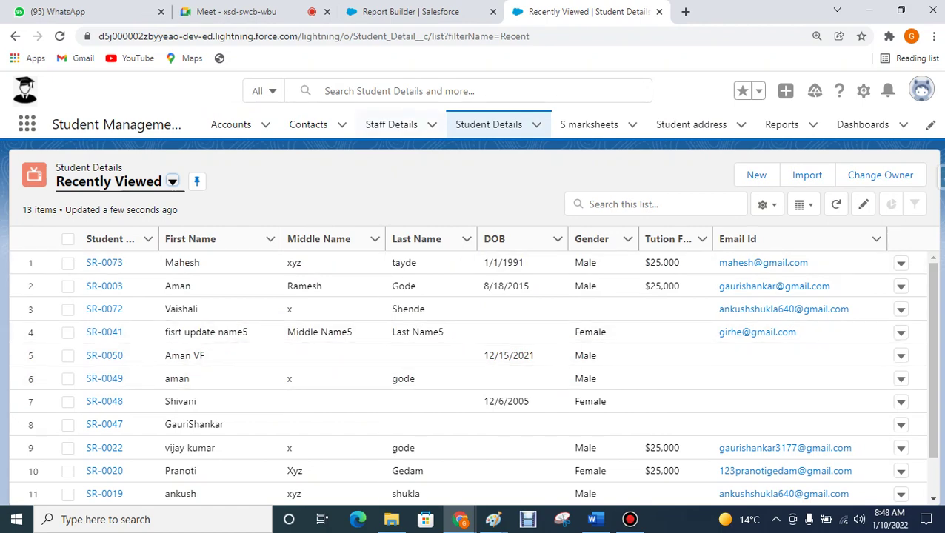
In the report builder, show all student details with the DOB filter at All Time, refreshing the preview manually before re-enabling automatic updates.
{"action": "left_click", "coordinate": [411, 12]}
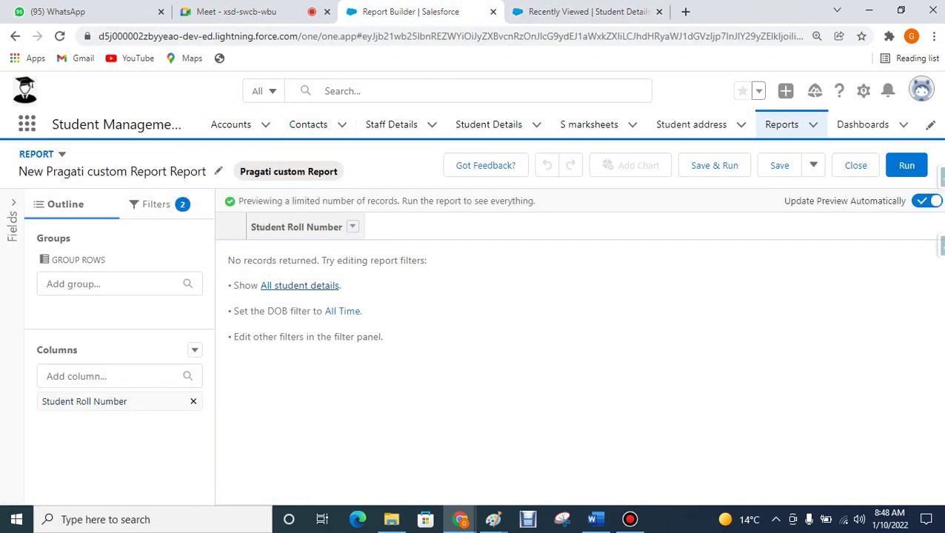
{"action": "left_click", "coordinate": [299, 285]}
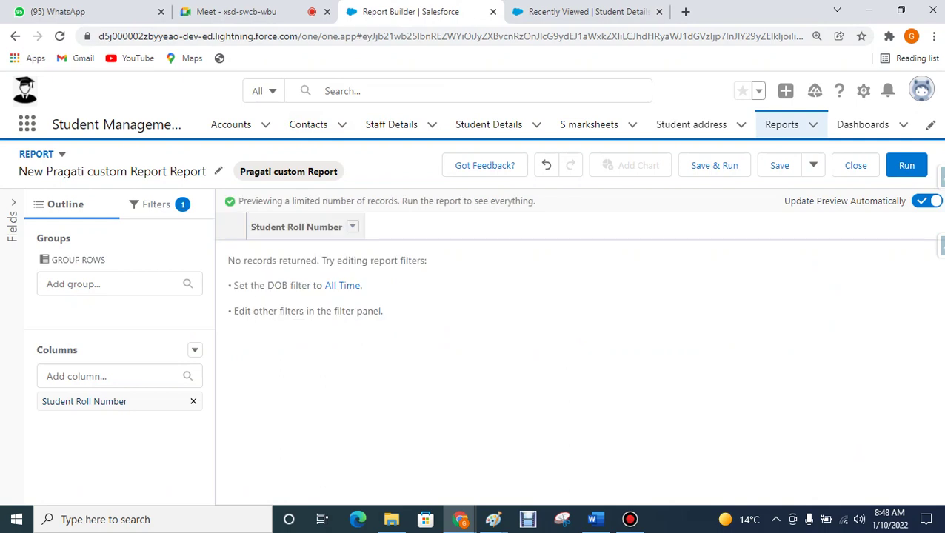
{"action": "left_click", "coordinate": [927, 201]}
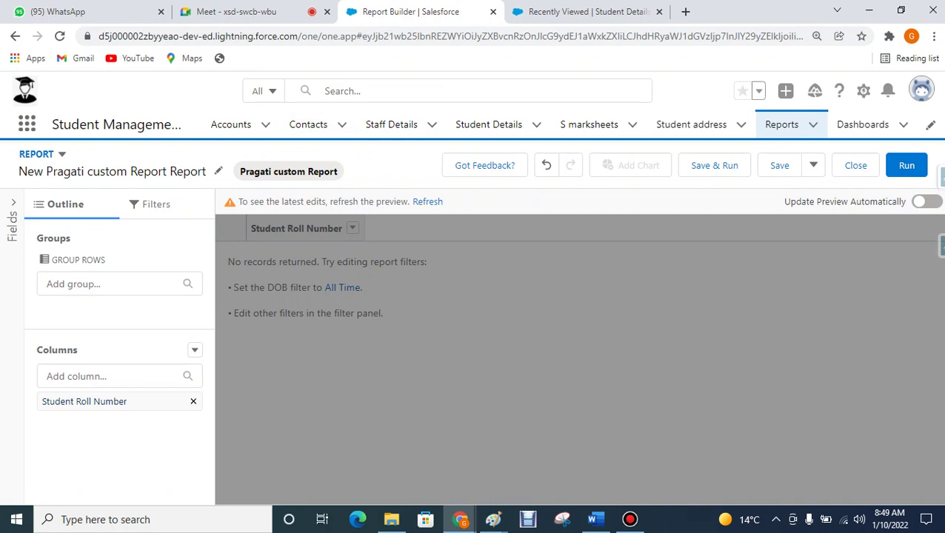
{"action": "left_click", "coordinate": [427, 202]}
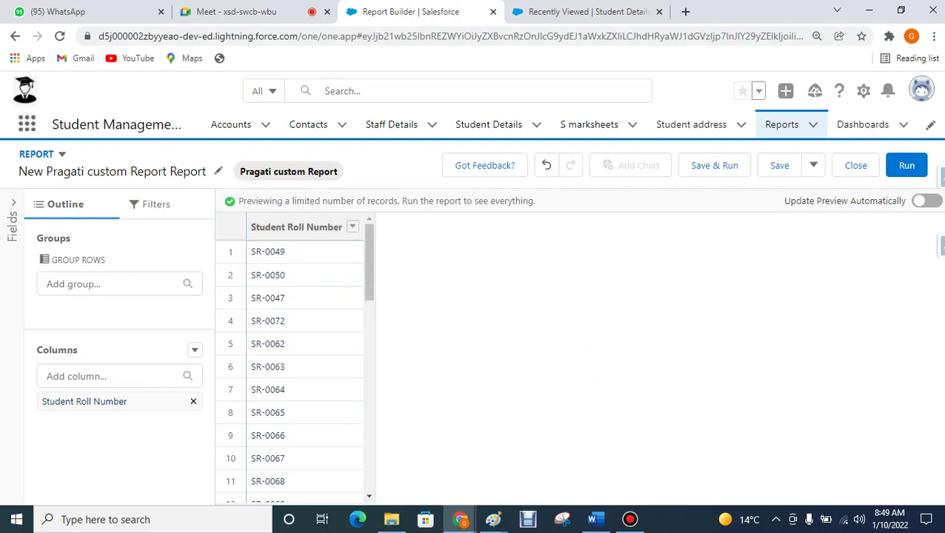
{"action": "double_click", "coordinate": [275, 252]}
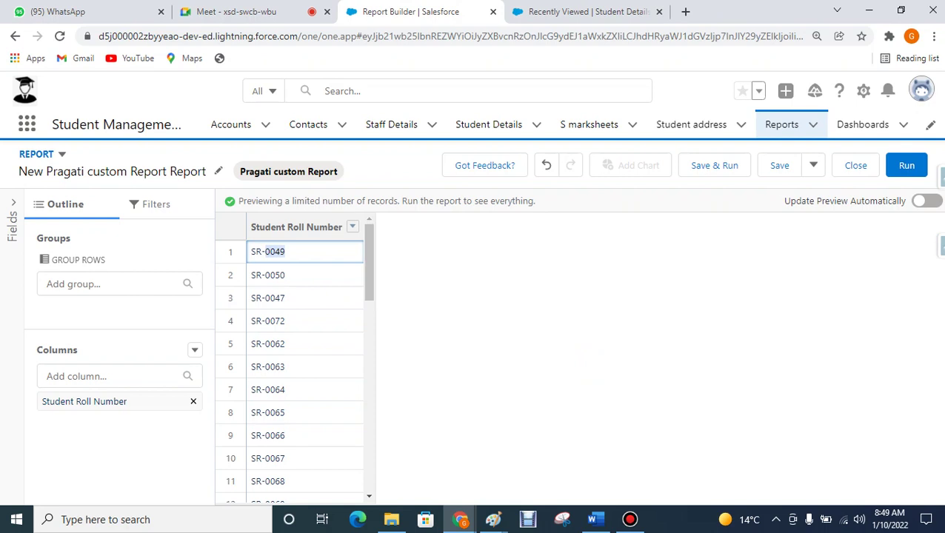
{"action": "left_click", "coordinate": [926, 201]}
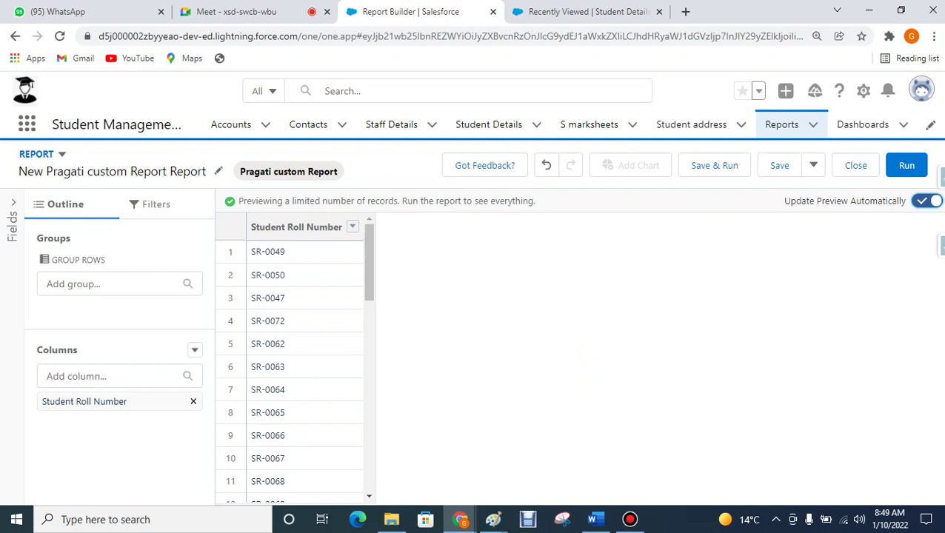
Look through the previewed Student Roll Number records and compare them with the columns of the Student Details list.
{"action": "scroll", "coordinate": [296, 363], "scroll_direction": "down", "scroll_amount": 5}
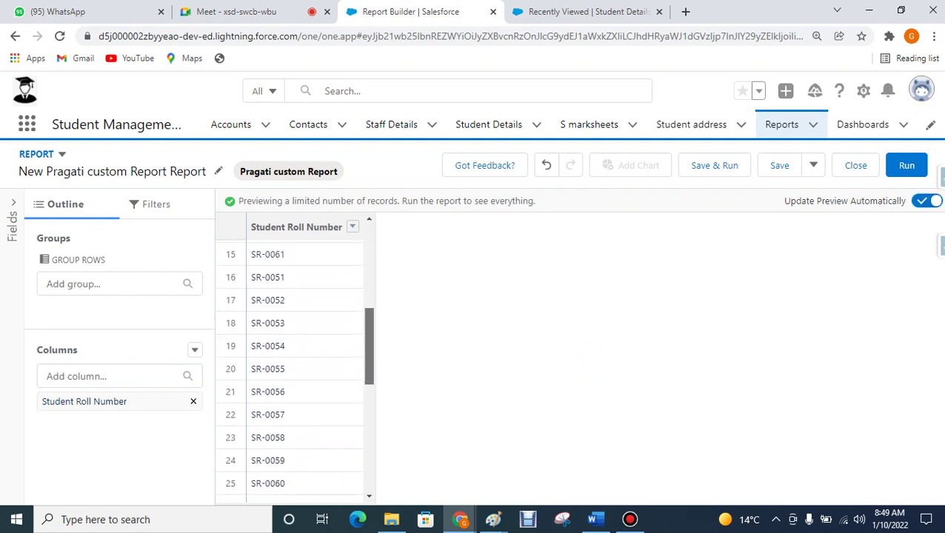
{"action": "scroll", "coordinate": [296, 363], "scroll_direction": "down", "scroll_amount": 6}
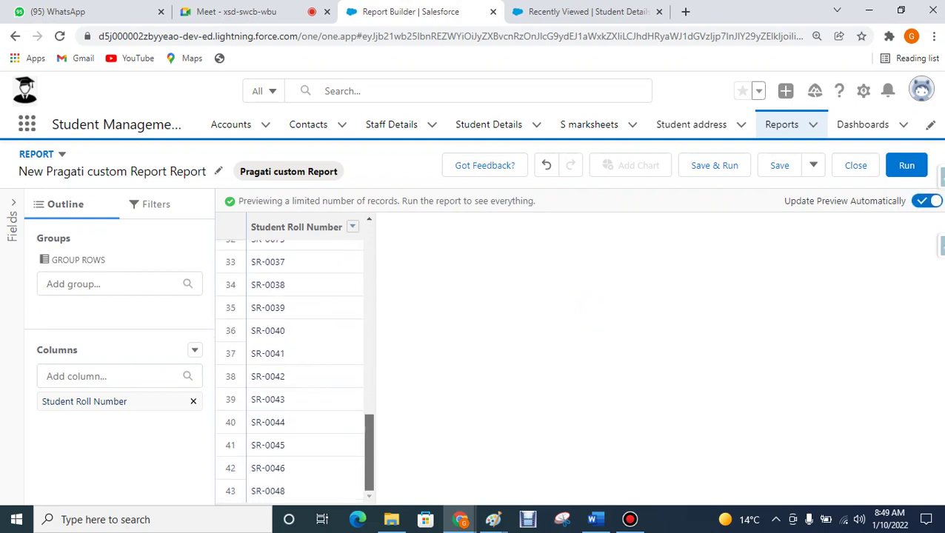
{"action": "scroll", "coordinate": [296, 363], "scroll_direction": "up", "scroll_amount": 10}
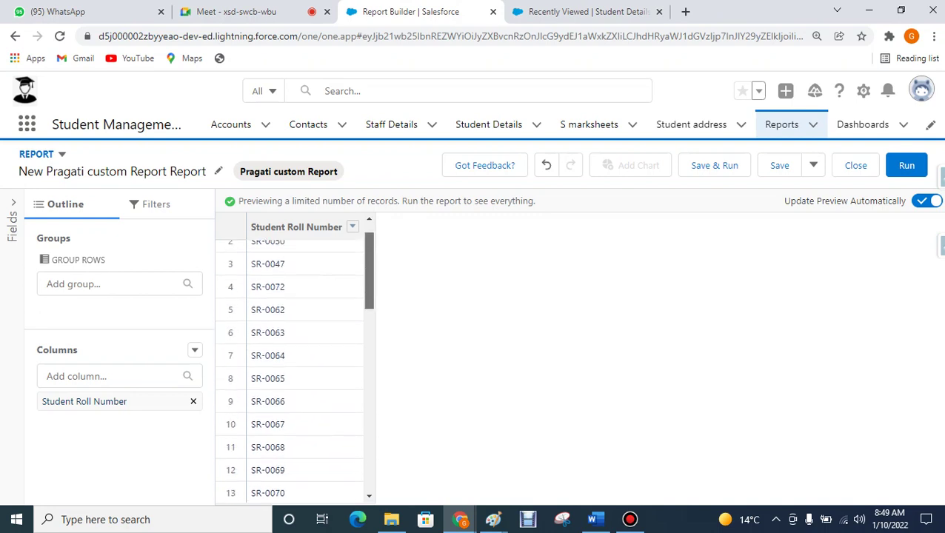
{"action": "scroll", "coordinate": [296, 363], "scroll_direction": "up", "scroll_amount": 1}
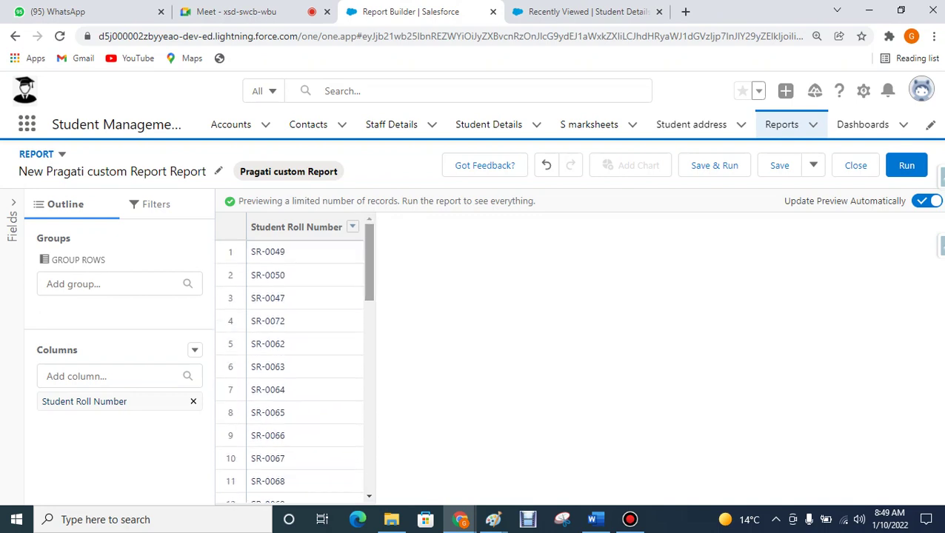
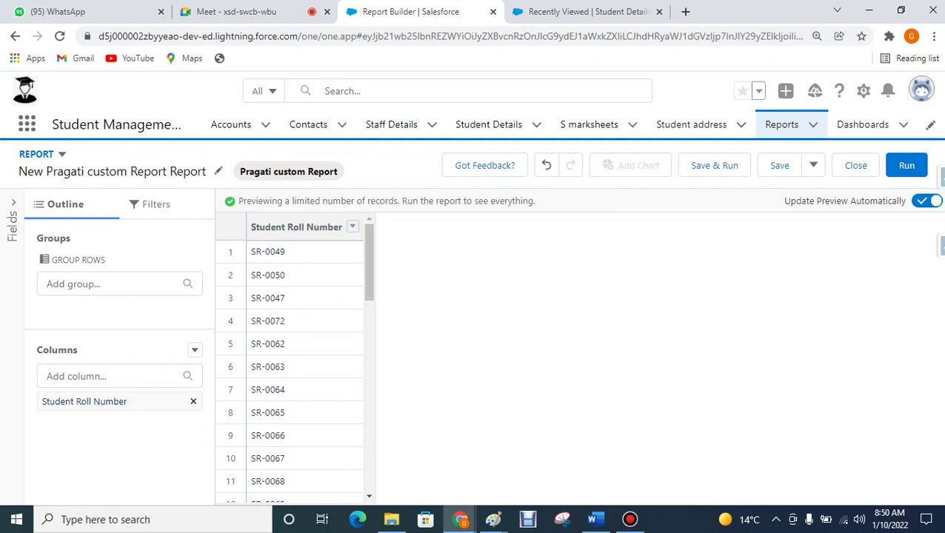
{"action": "left_click", "coordinate": [589, 11]}
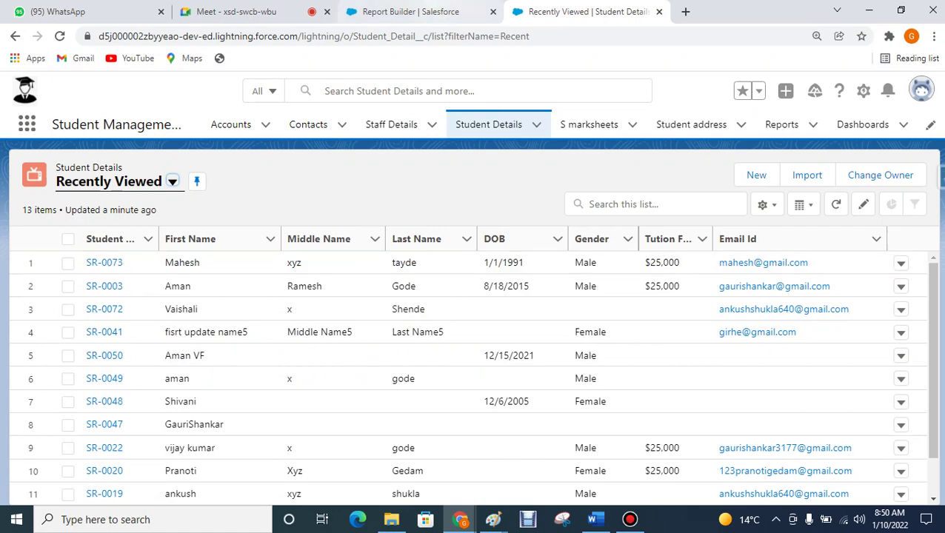
{"action": "left_click", "coordinate": [411, 11]}
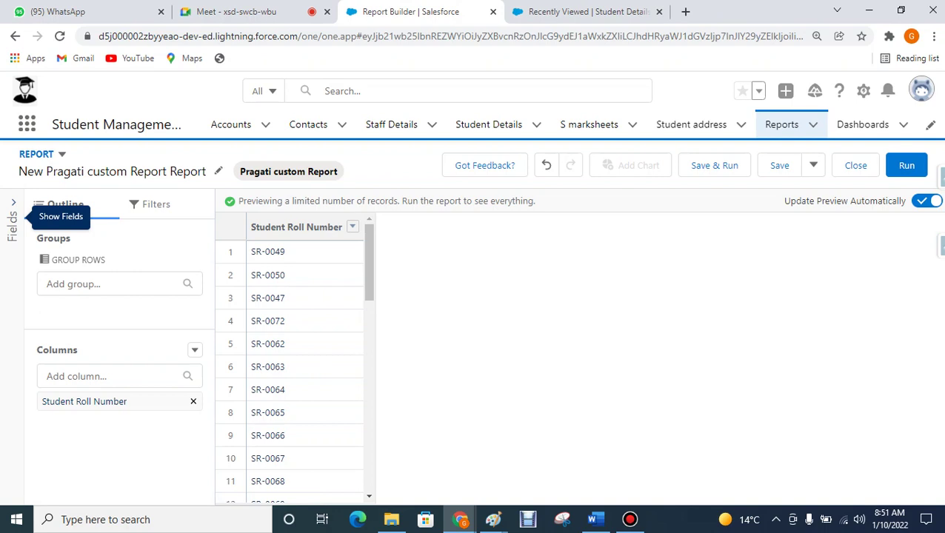
Show the report's available Student Details fields and check them against the columns of the Student Details list.
{"action": "left_click", "coordinate": [13, 223]}
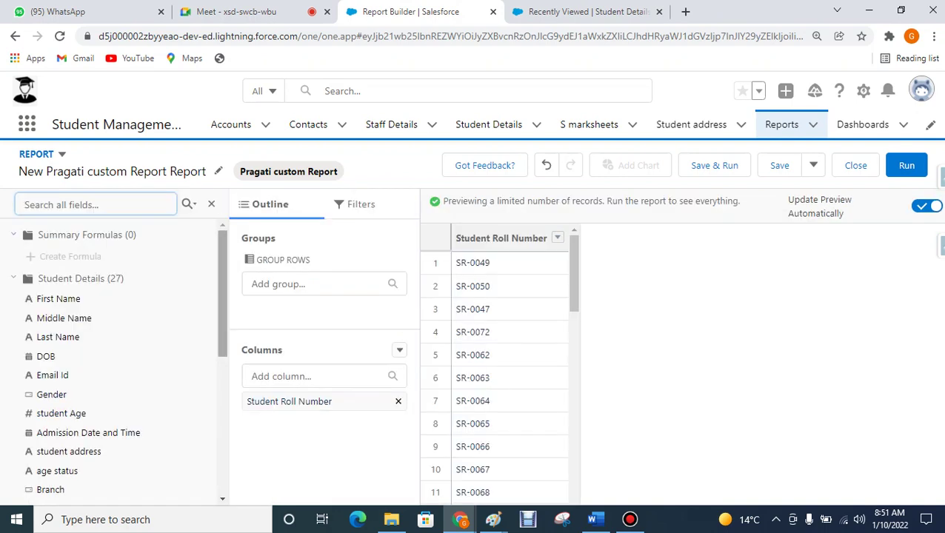
{"action": "left_click_drag", "start_coordinate": [223, 296], "coordinate": [223, 305]}
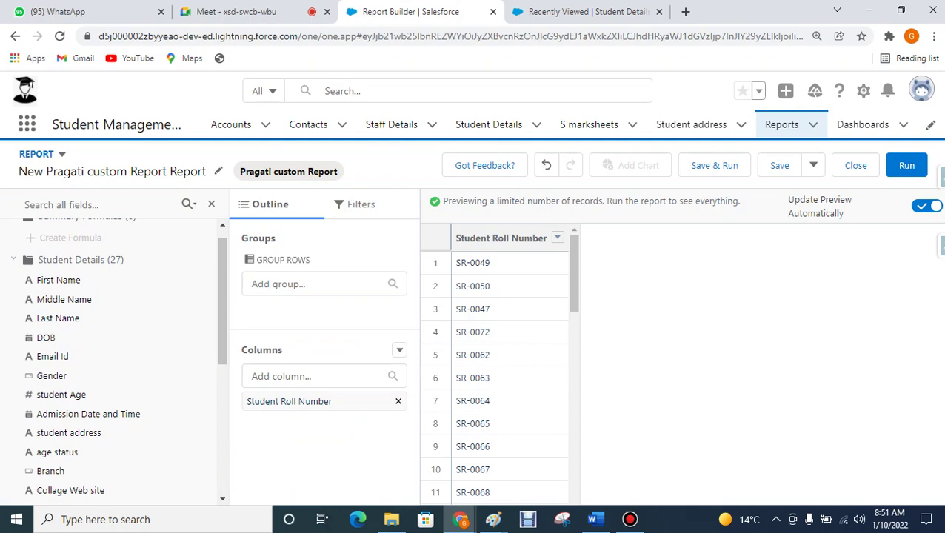
{"action": "key", "text": "ctrl+Tab"}
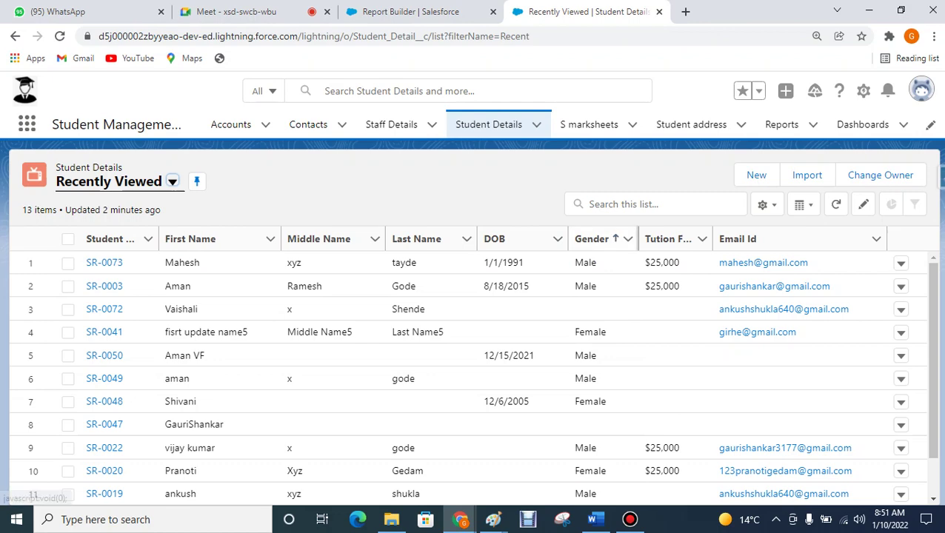
{"action": "left_click", "coordinate": [410, 11]}
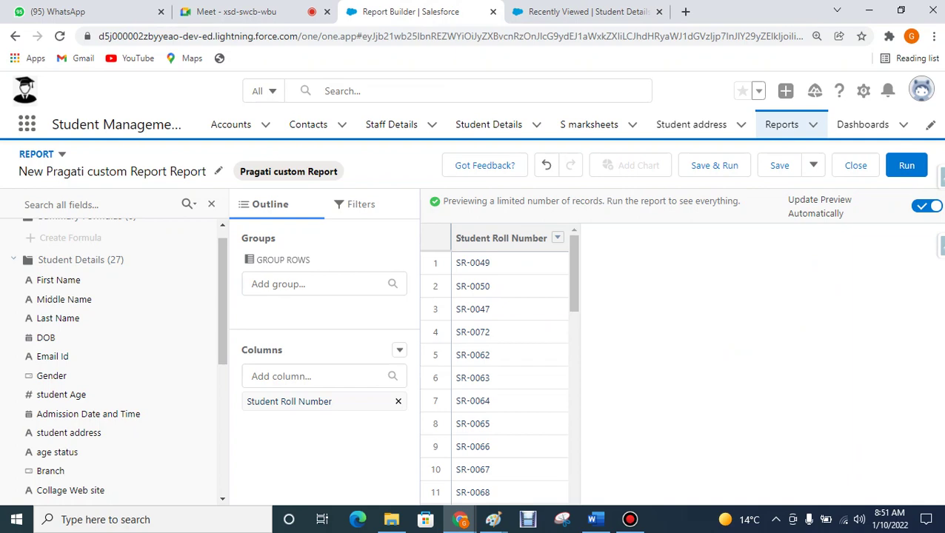
Add the First Name, Middle Name and Last Name fields as report columns ahead of Student Roll Number.
{"action": "left_click", "coordinate": [59, 280]}
{"action": "double_click", "coordinate": [58, 279]}
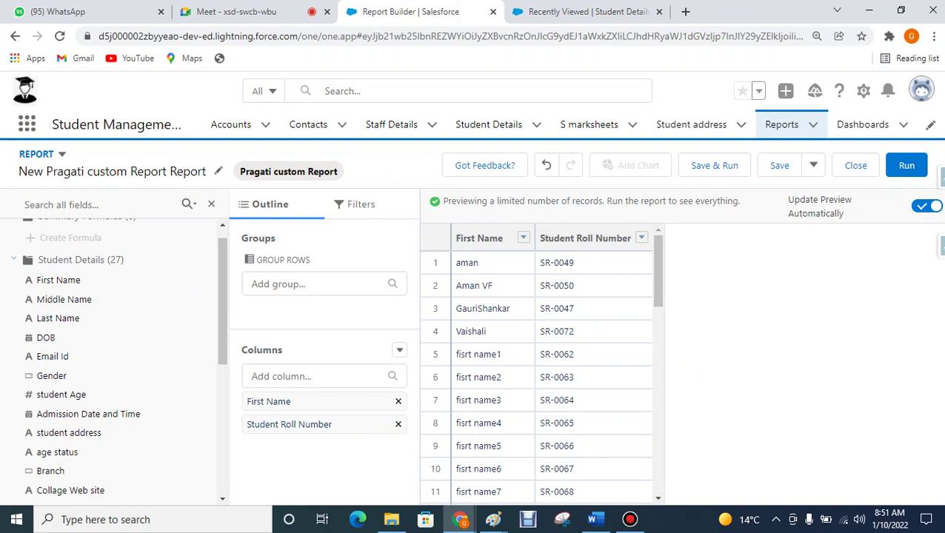
{"action": "double_click", "coordinate": [63, 299]}
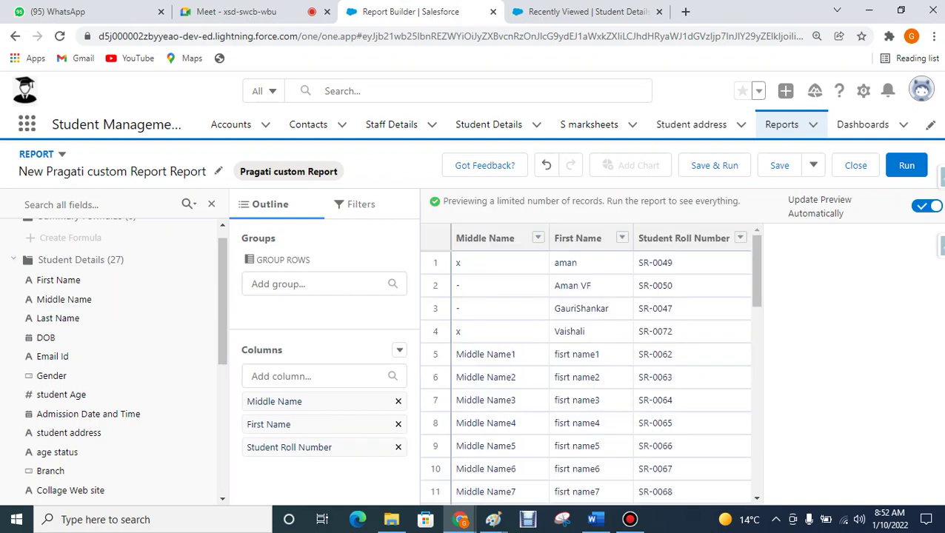
{"action": "double_click", "coordinate": [57, 317]}
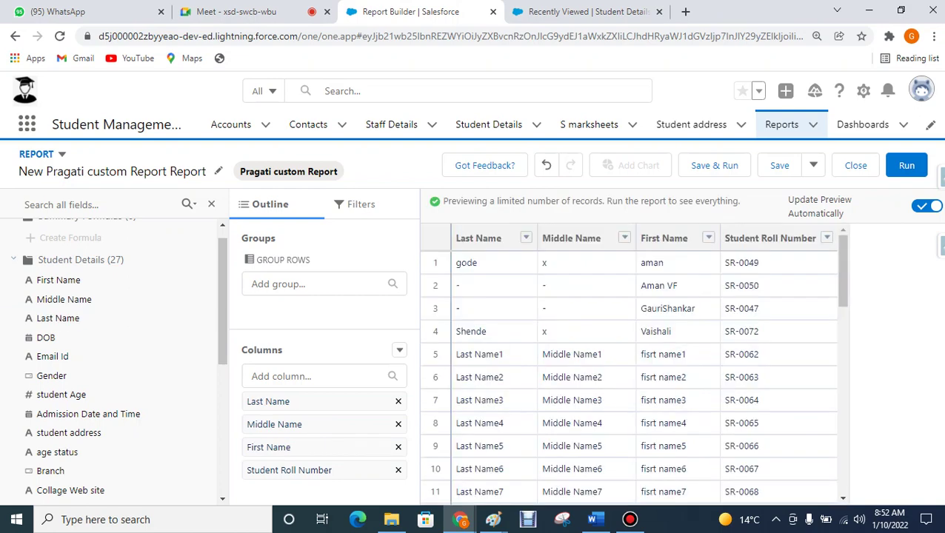
Add the DOB, Gender and Tution Fees fields as report columns and collapse the field list.
{"action": "double_click", "coordinate": [46, 337]}
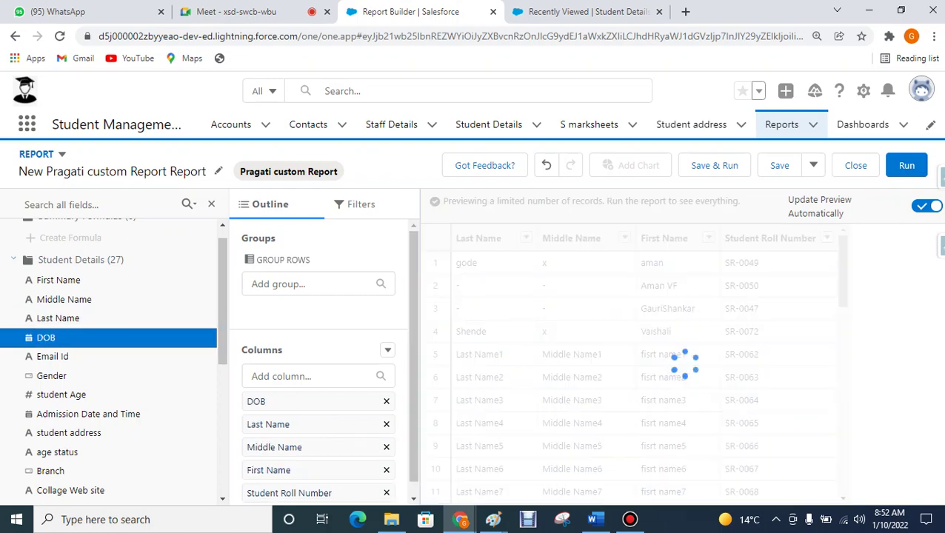
{"action": "double_click", "coordinate": [51, 376]}
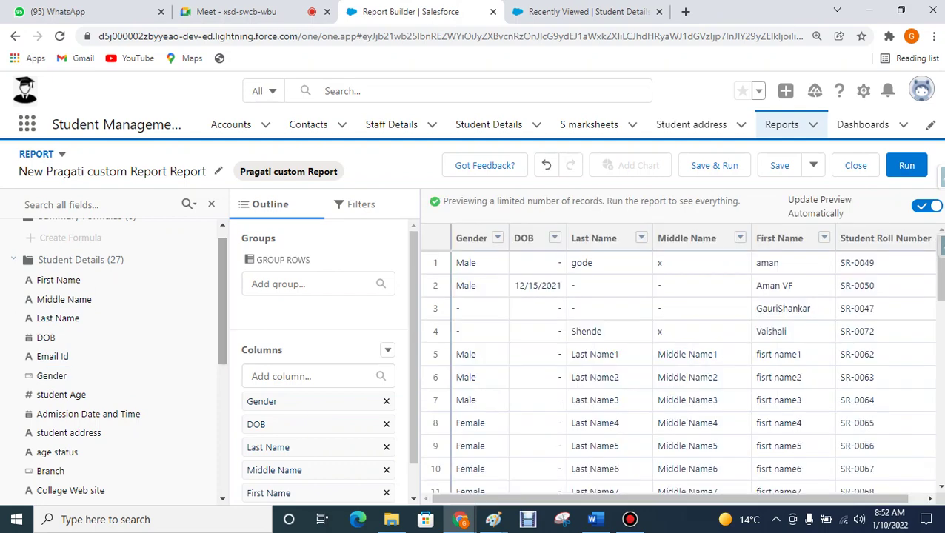
{"action": "scroll", "coordinate": [222, 297], "scroll_direction": "down", "scroll_amount": 3}
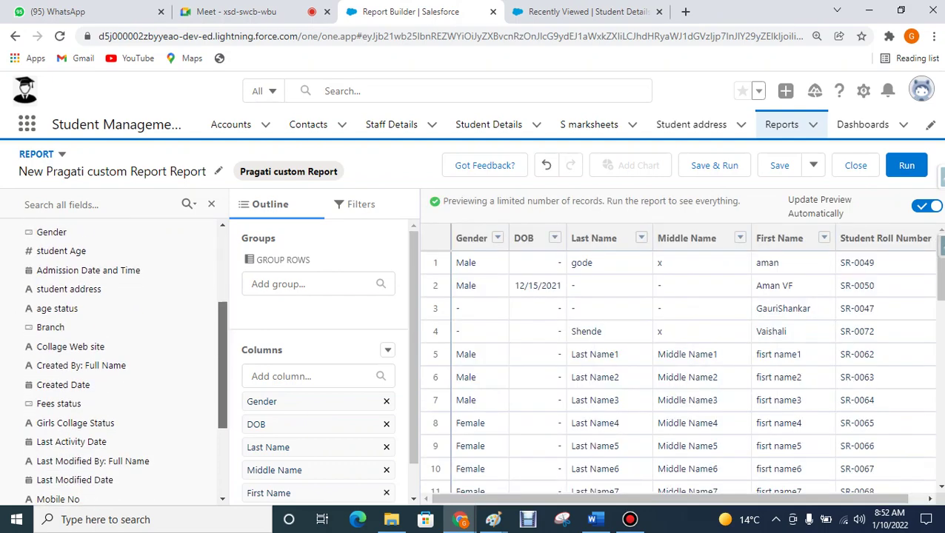
{"action": "scroll", "coordinate": [126, 356], "scroll_direction": "down", "scroll_amount": 3}
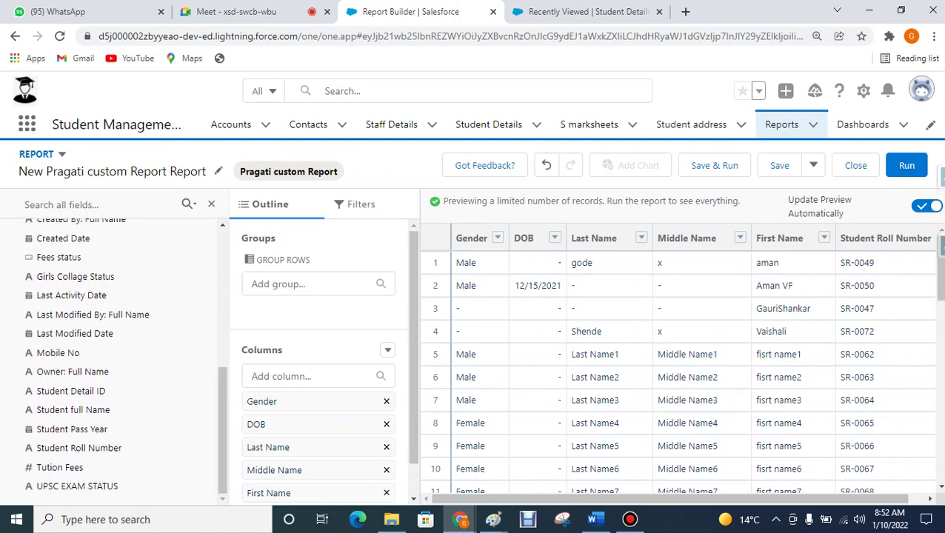
{"action": "double_click", "coordinate": [60, 467]}
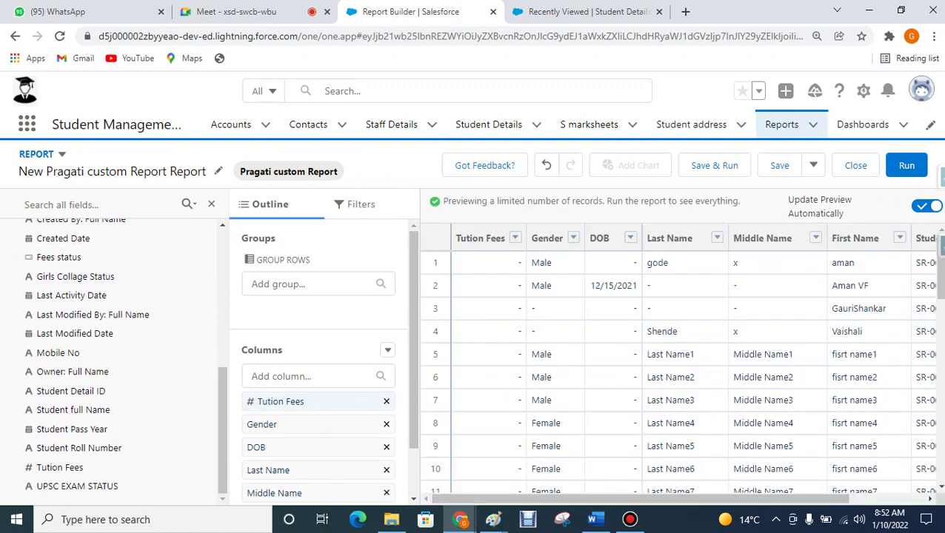
{"action": "left_click", "coordinate": [211, 204]}
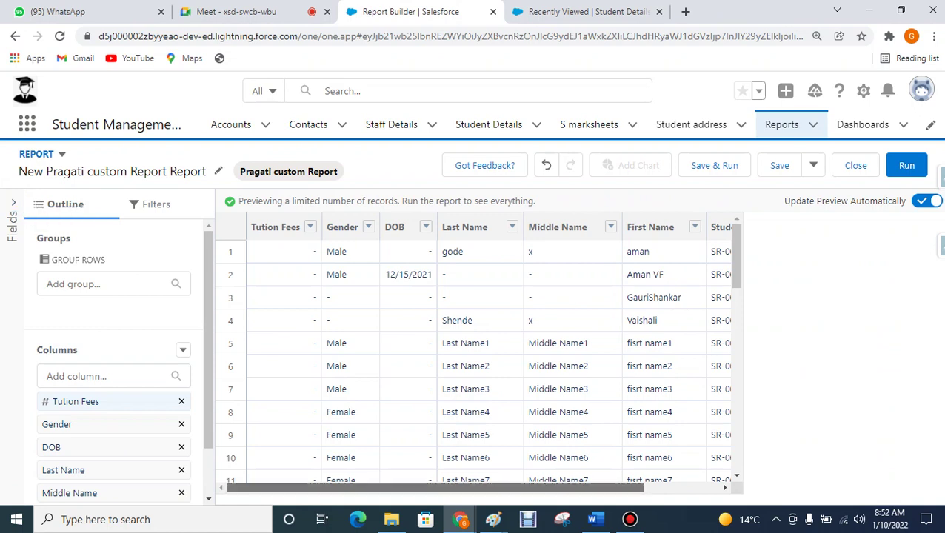
Reorder the report columns as Student Roll Number, First Name, Middle Name, Last Name, Gender, DOB and Tution Fees, and look through the preview.
{"action": "left_click_drag", "start_coordinate": [437, 487], "coordinate": [511, 488]}
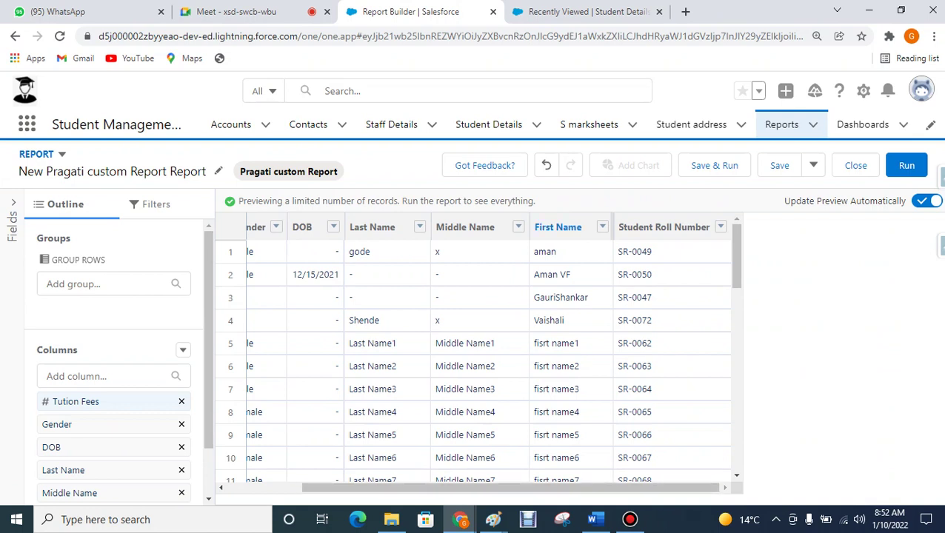
{"action": "left_click_drag", "start_coordinate": [664, 227], "coordinate": [243, 210]}
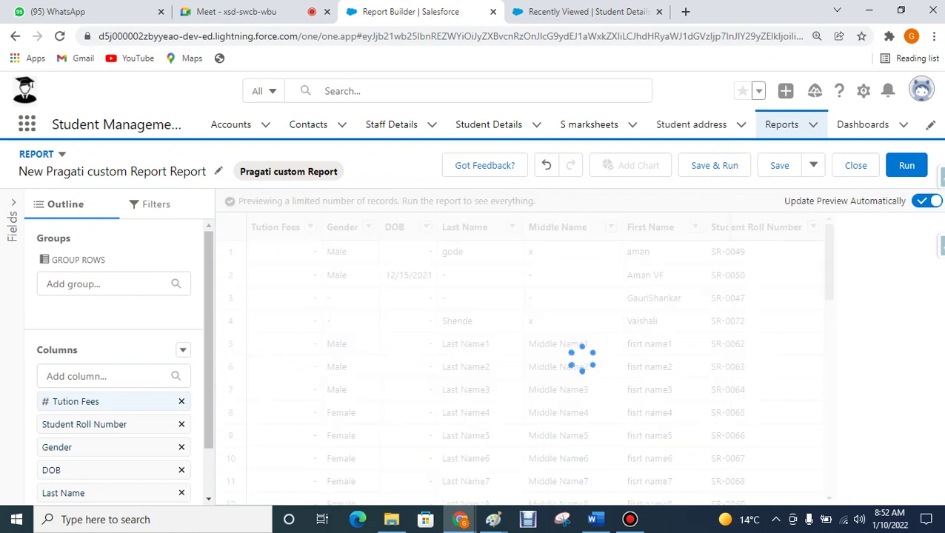
{"action": "left_click_drag", "start_coordinate": [768, 227], "coordinate": [423, 217]}
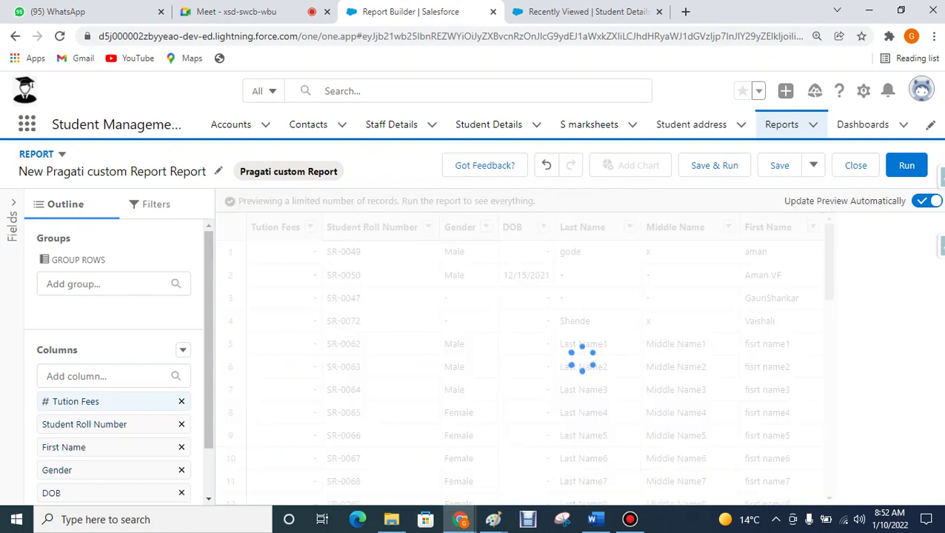
{"action": "left_click_drag", "start_coordinate": [276, 227], "coordinate": [750, 219]}
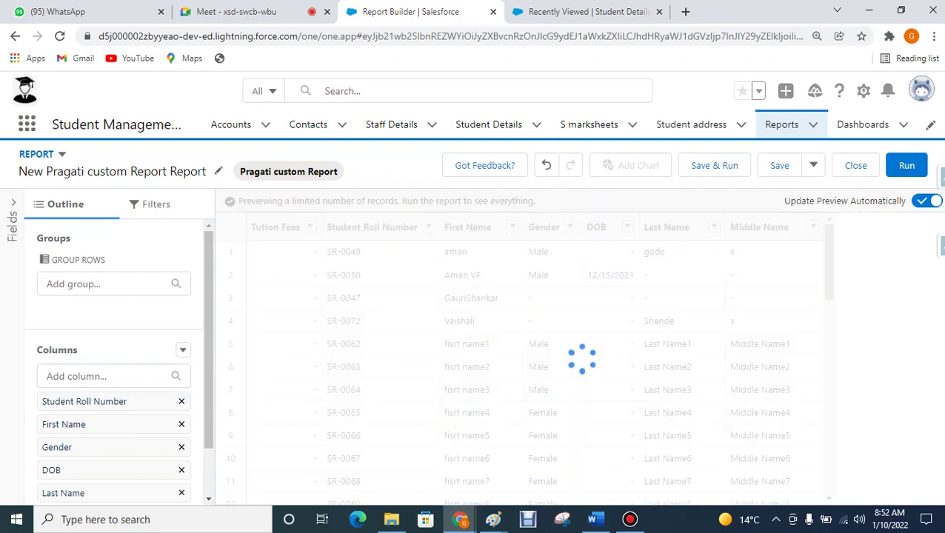
{"action": "left_click_drag", "start_coordinate": [682, 227], "coordinate": [433, 220]}
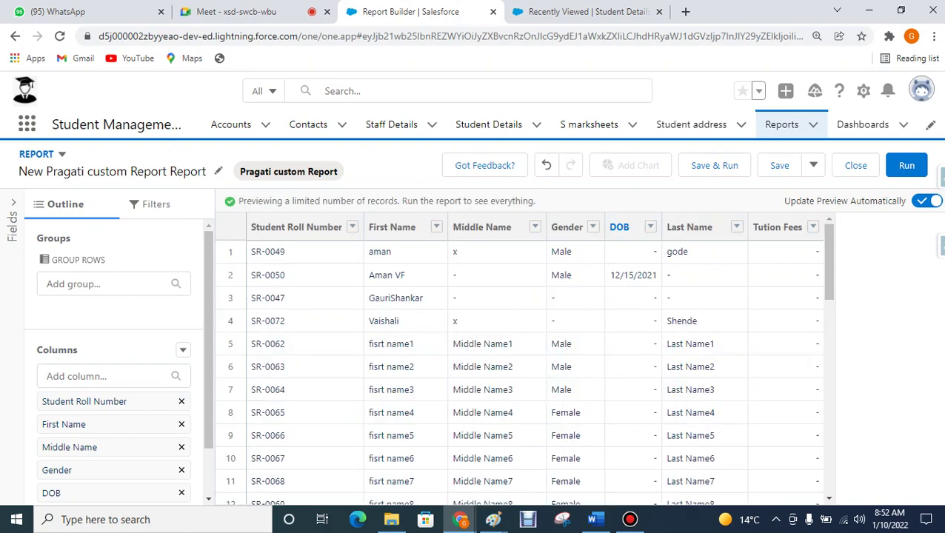
{"action": "left_click_drag", "start_coordinate": [689, 227], "coordinate": [548, 222]}
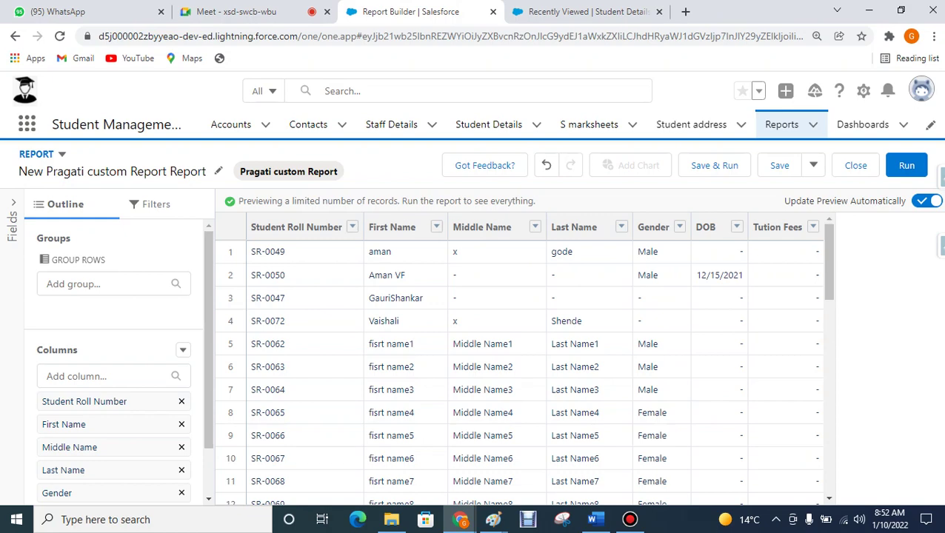
{"action": "scroll", "coordinate": [518, 363], "scroll_direction": "down", "scroll_amount": 6}
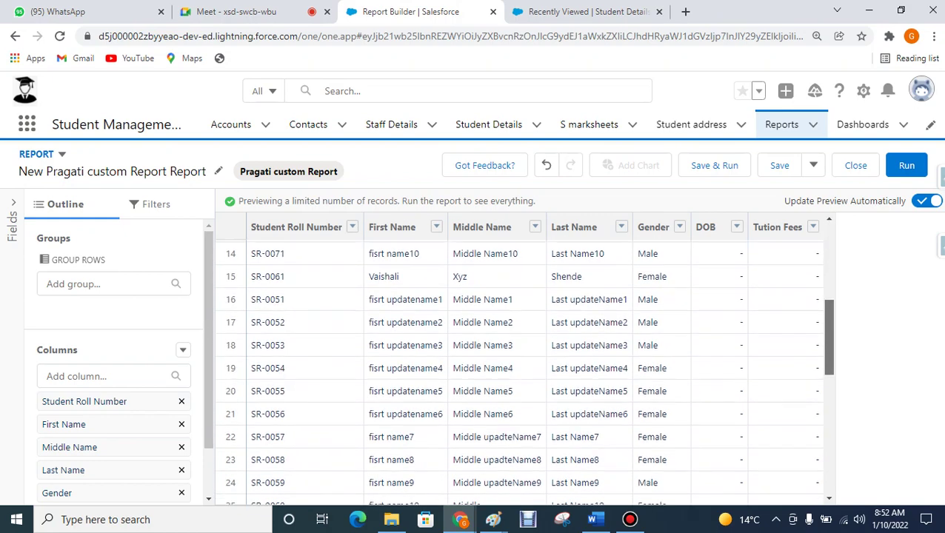
{"action": "scroll", "coordinate": [518, 362], "scroll_direction": "up", "scroll_amount": 6}
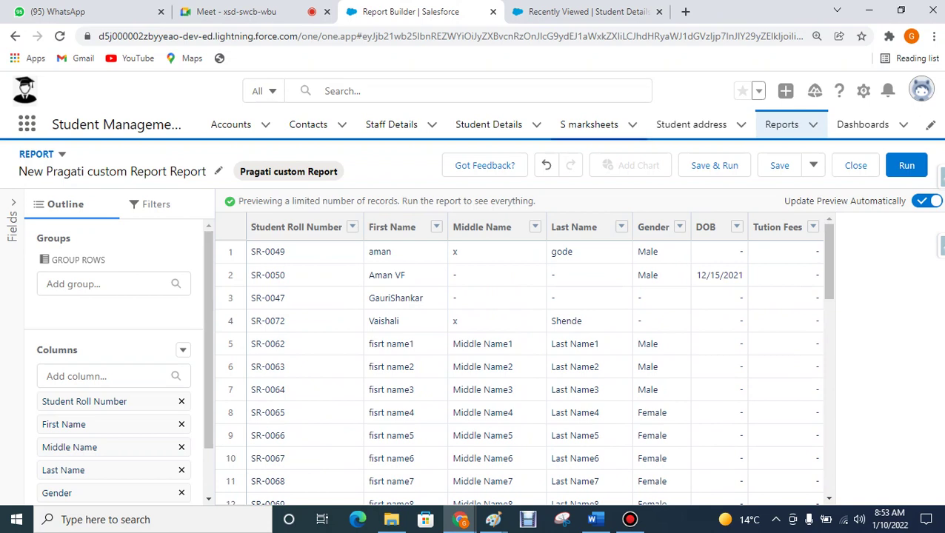
In the recently viewed Student Details list, enter Tution Fees of 15000 for row 3, 10000 for row 4 and 20000 for row 5.
{"action": "key", "text": "ctrl+Tab"}
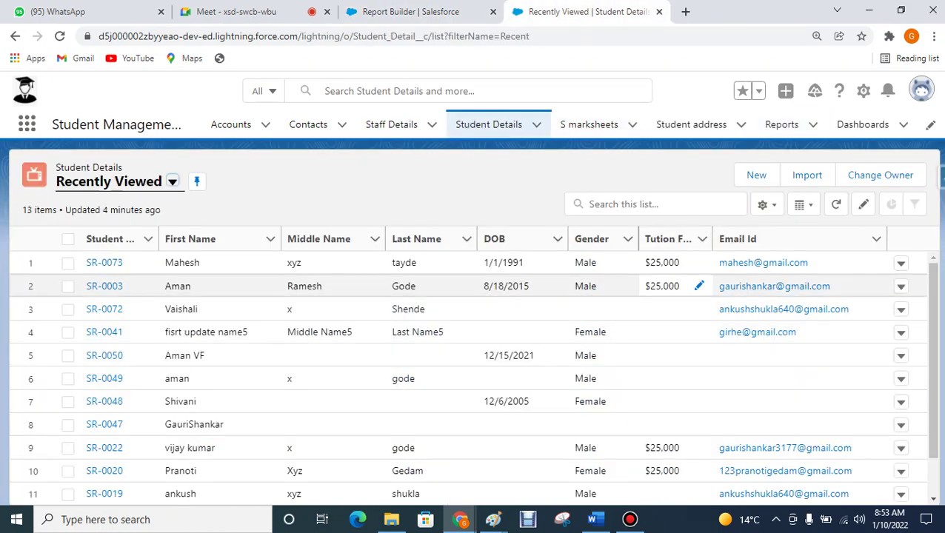
{"action": "left_click", "coordinate": [697, 309]}
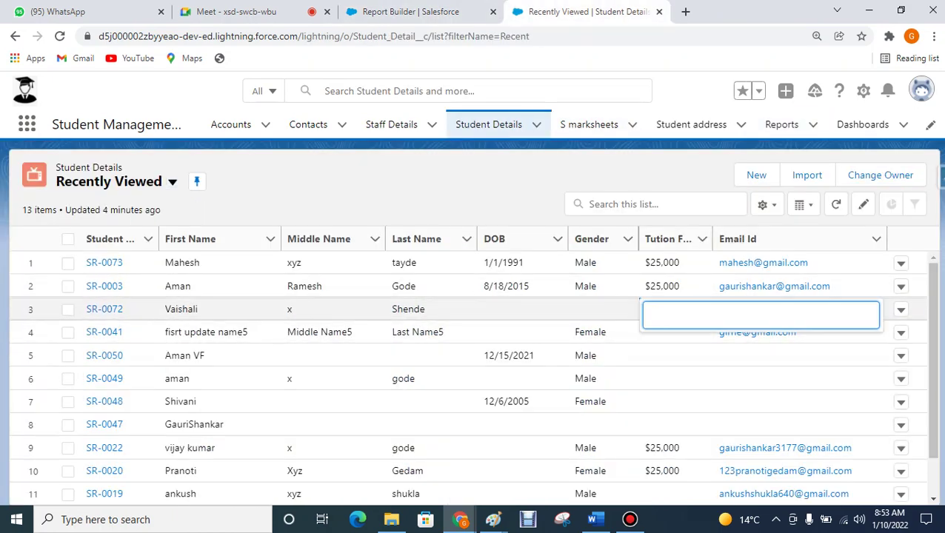
{"action": "type", "text": "15000"}
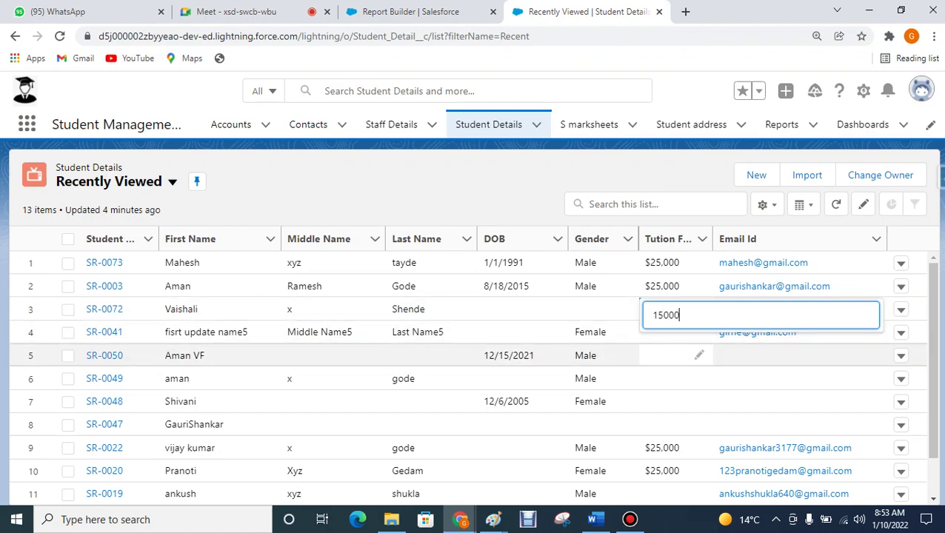
{"action": "key", "text": "Return"}
{"action": "left_click", "coordinate": [699, 332]}
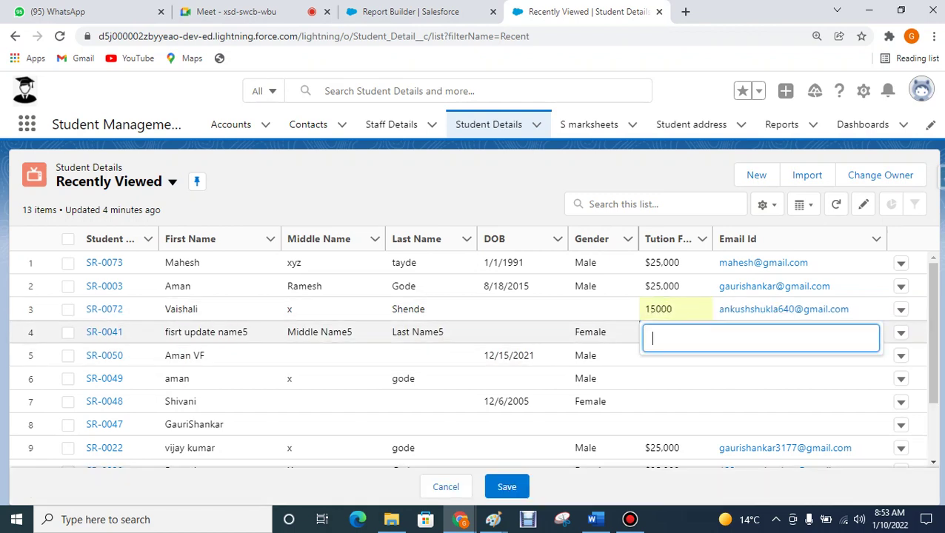
{"action": "type", "text": "10000"}
{"action": "key", "text": "Return"}
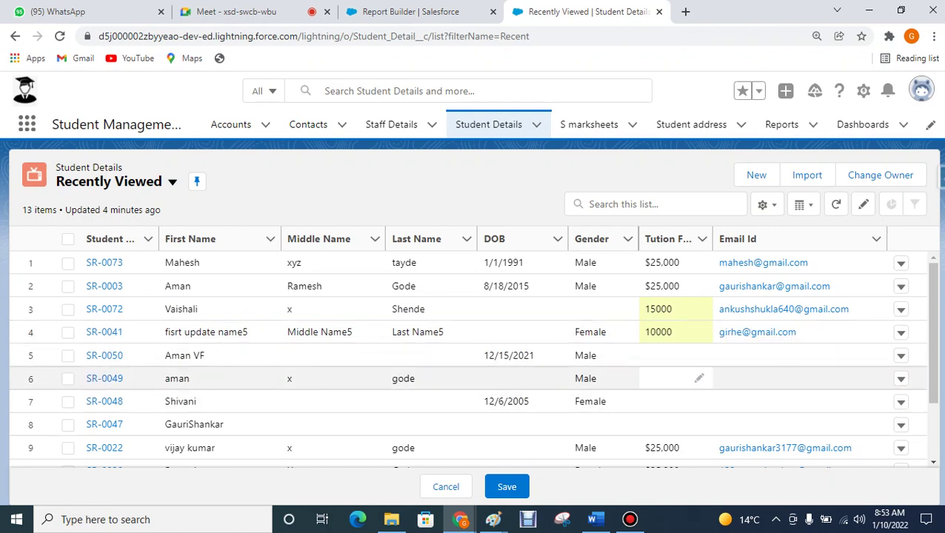
{"action": "left_click", "coordinate": [697, 353]}
{"action": "type", "text": "20000"}
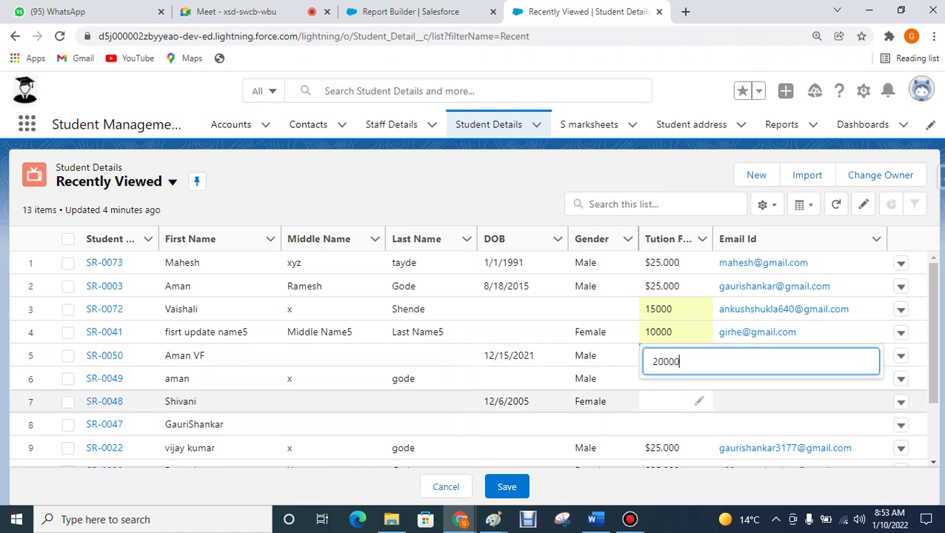
{"action": "key", "text": "Return"}
Enter Tution Fees of 34000 for row 7, 45000 for row 6 and 46000 for row 8 of the list.
{"action": "left_click", "coordinate": [697, 401]}
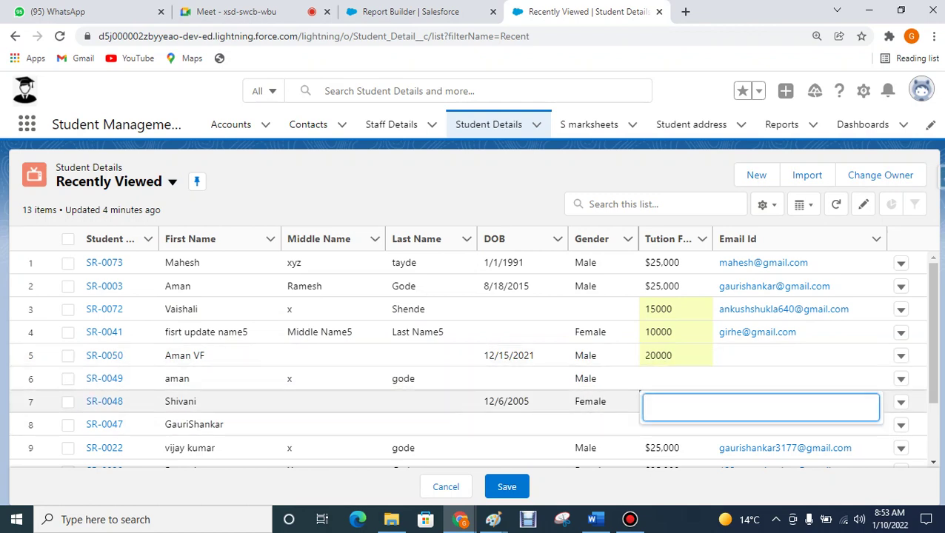
{"action": "type", "text": "34000"}
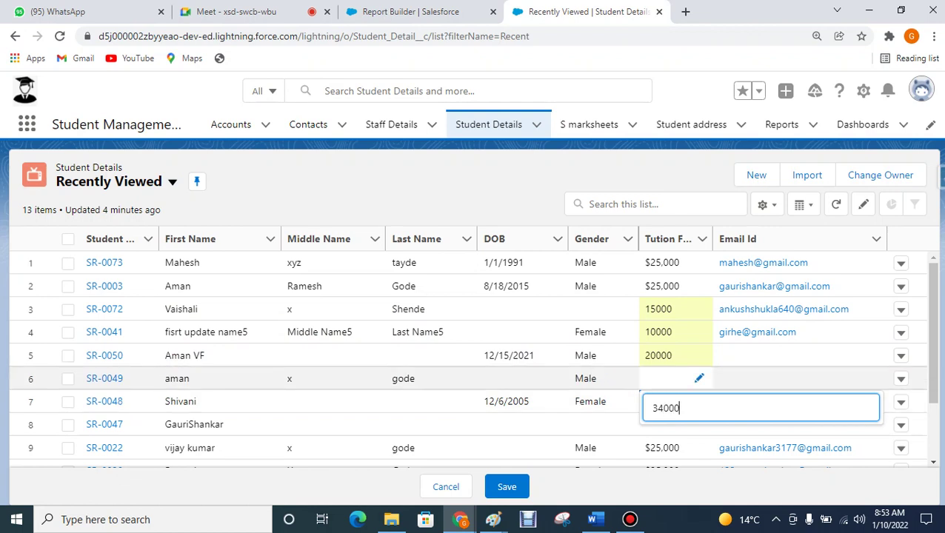
{"action": "left_click", "coordinate": [696, 378]}
{"action": "type", "text": "45000"}
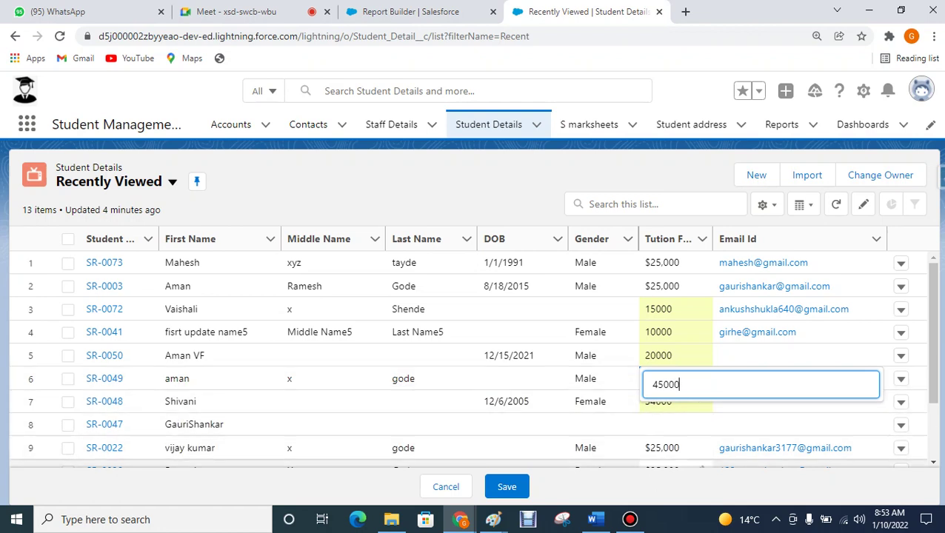
{"action": "left_click", "coordinate": [670, 425]}
{"action": "type", "text": "6000"}
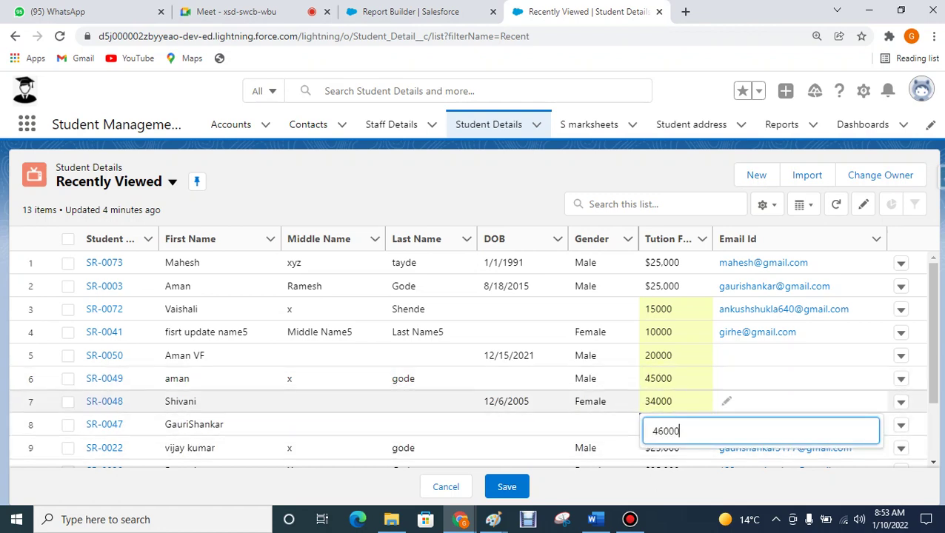
{"action": "key", "text": "Return"}
Enter Tution Fees of 45000 for row 11 and 56000 for row 12, and save the list edits.
{"action": "scroll", "coordinate": [473, 360], "scroll_direction": "down", "scroll_amount": 1}
{"action": "scroll", "coordinate": [689, 412], "scroll_direction": "down", "scroll_amount": 2}
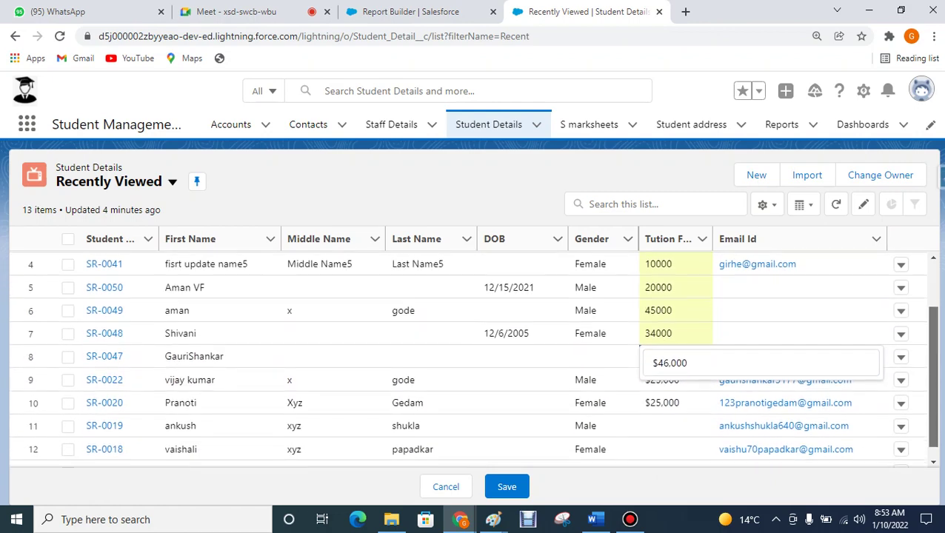
{"action": "left_click", "coordinate": [698, 412]}
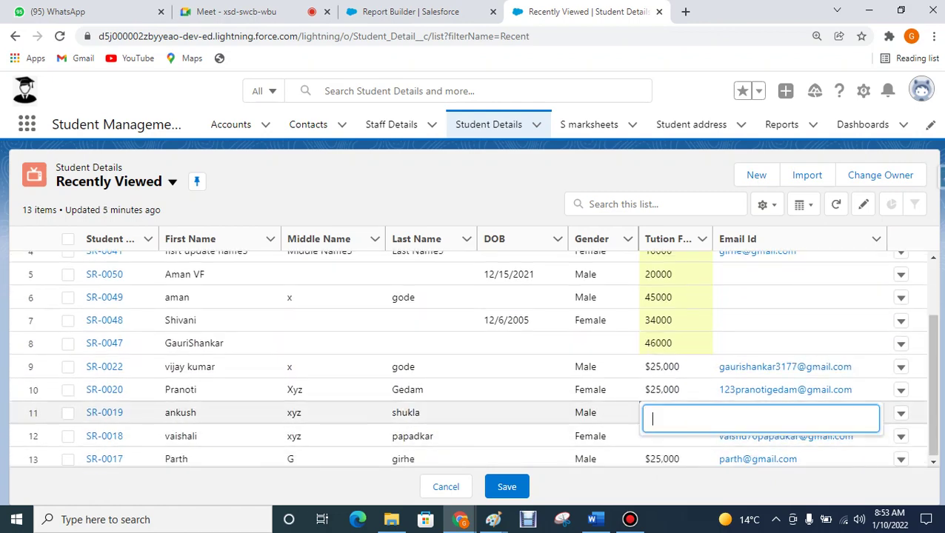
{"action": "type", "text": "45000"}
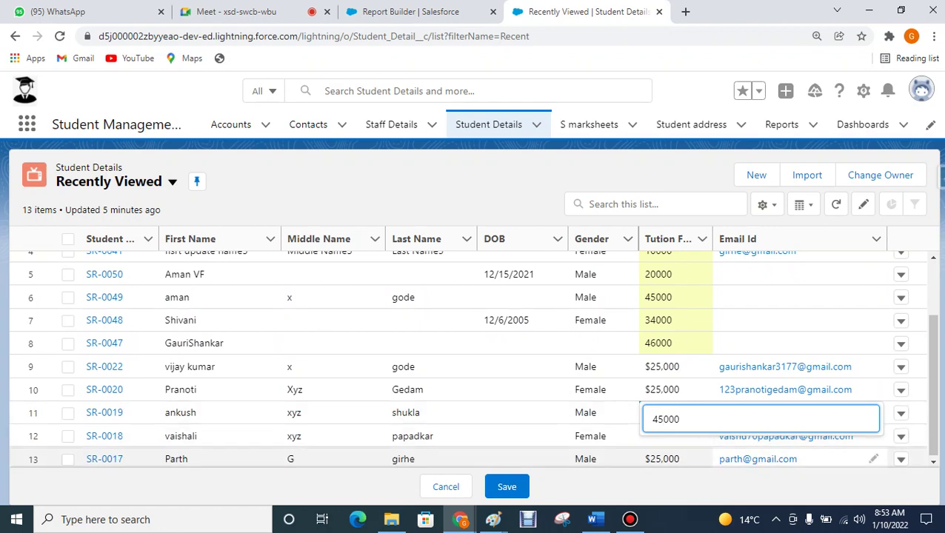
{"action": "key", "text": "Return"}
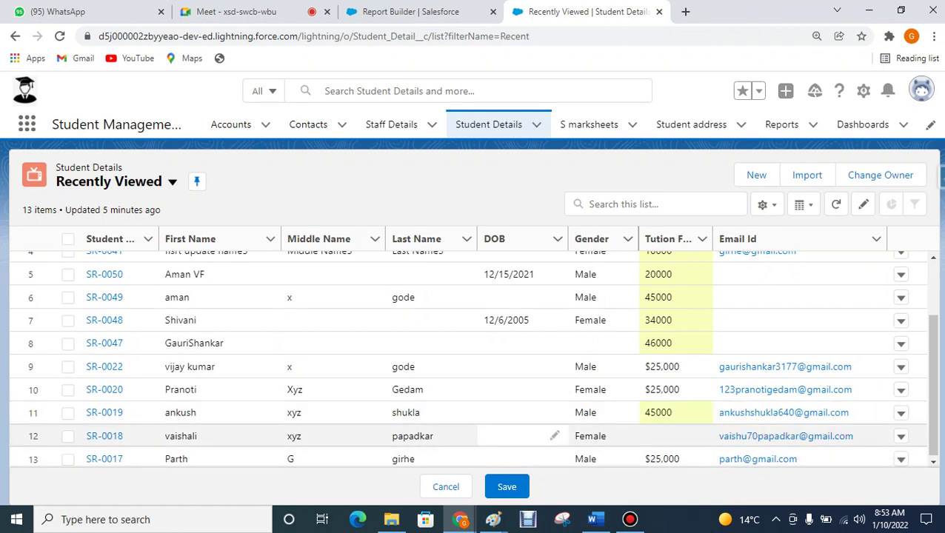
{"action": "left_click", "coordinate": [699, 436]}
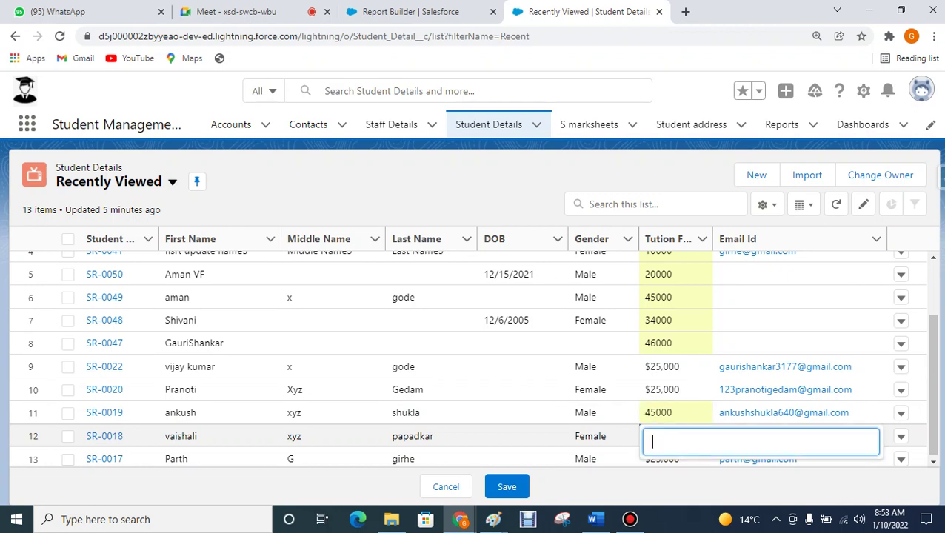
{"action": "type", "text": "56000"}
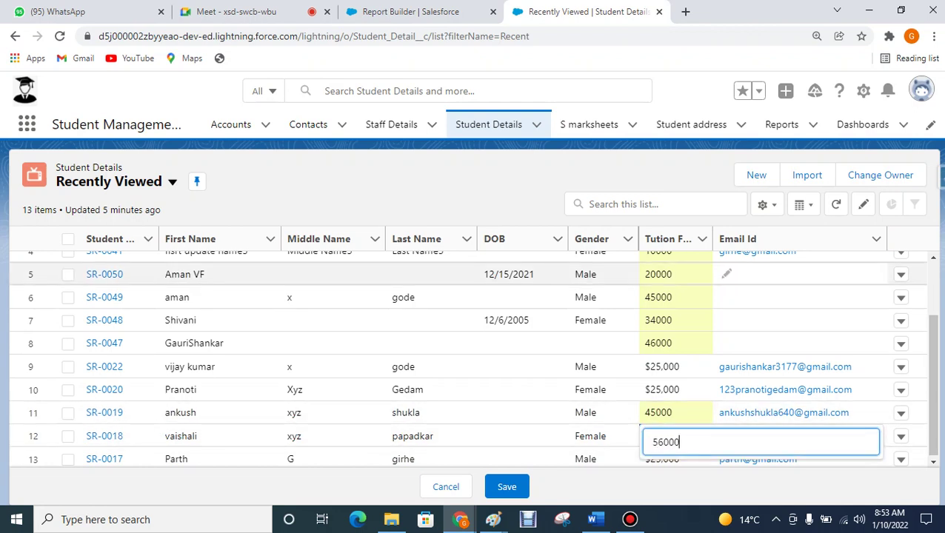
{"action": "key", "text": "Return"}
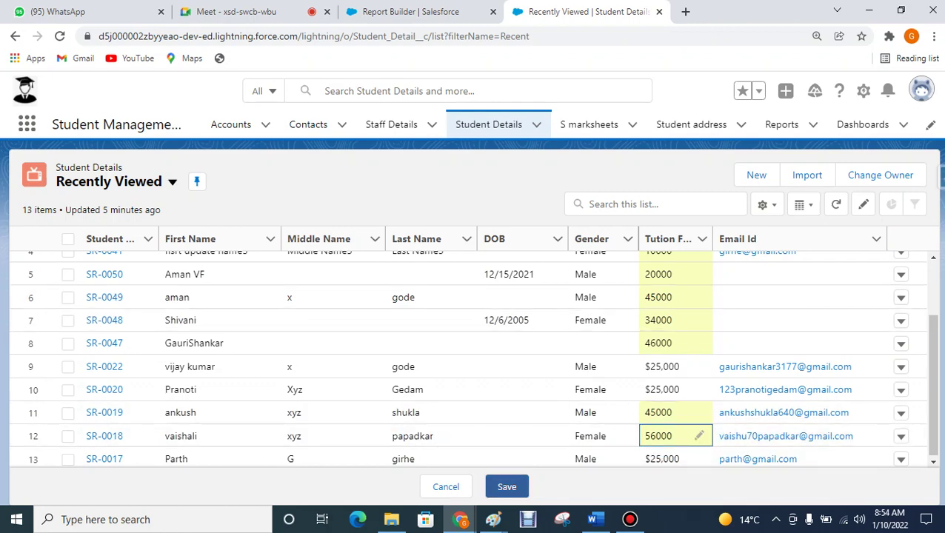
{"action": "left_click", "coordinate": [506, 486]}
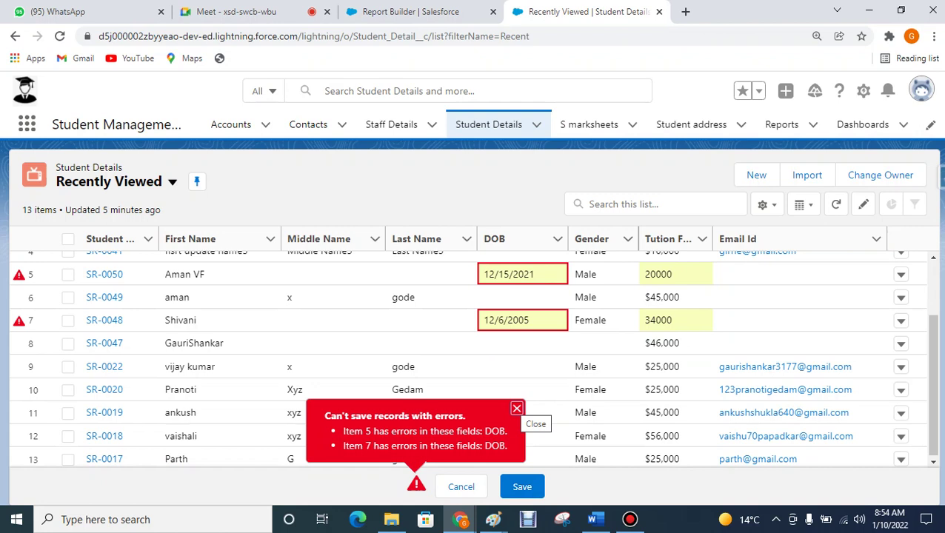
Dismiss the save error, pick a January 2022 date in the DOB field for rows 8 and 6, and try to save the list.
{"action": "left_click", "coordinate": [517, 408]}
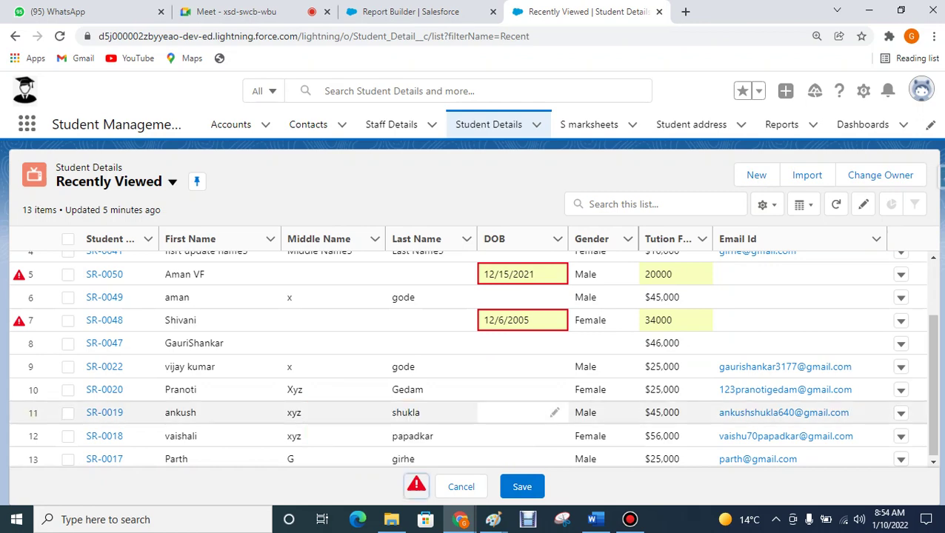
{"action": "key", "text": "super+s"}
{"action": "key", "text": "Escape"}
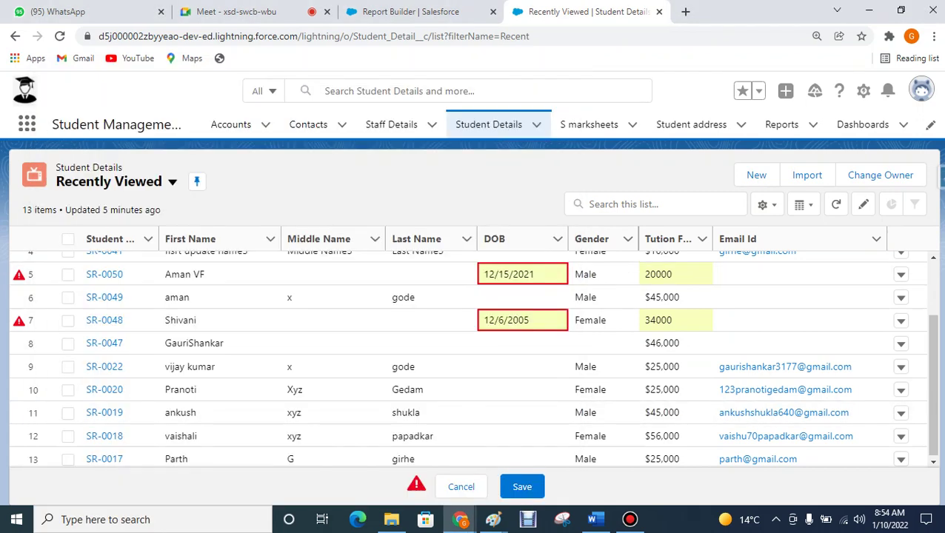
{"action": "left_click", "coordinate": [554, 343]}
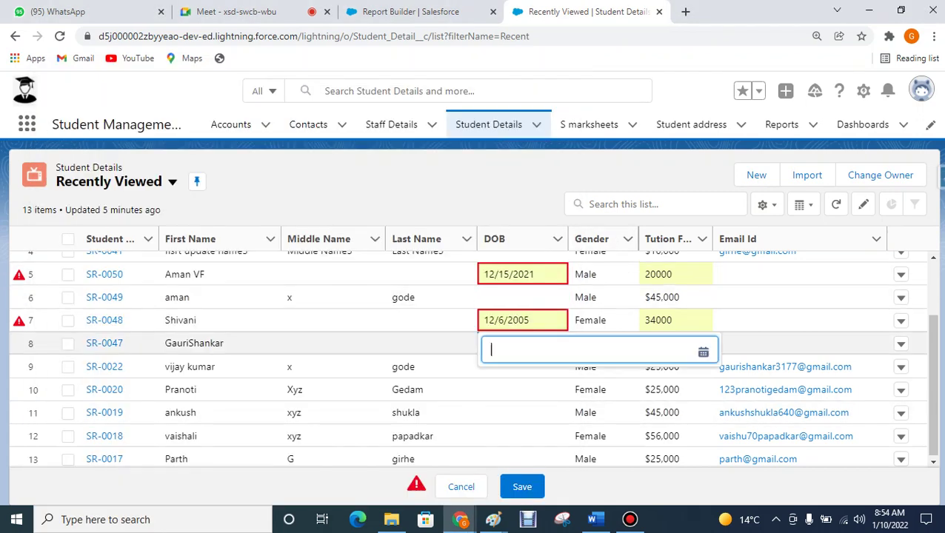
{"action": "left_click", "coordinate": [703, 352]}
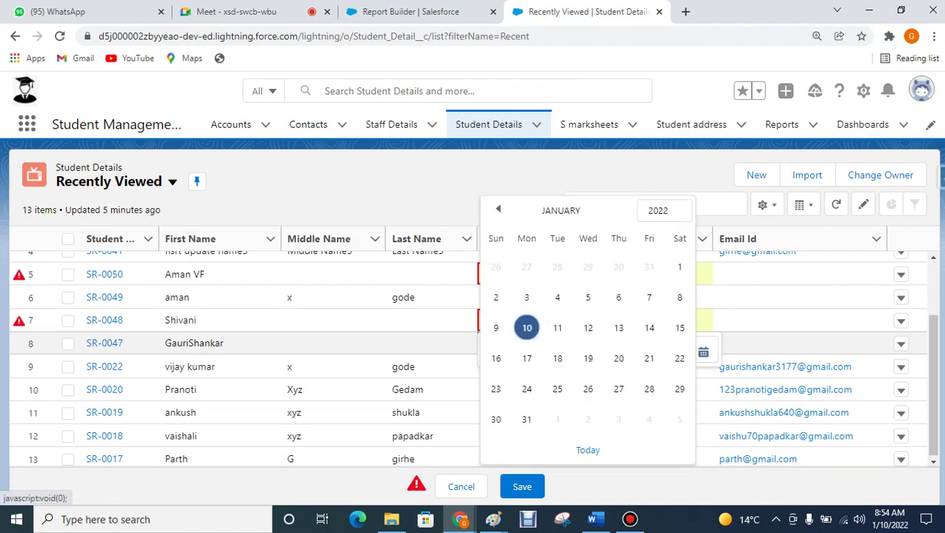
{"action": "left_click", "coordinate": [557, 297]}
{"action": "left_click", "coordinate": [554, 297]}
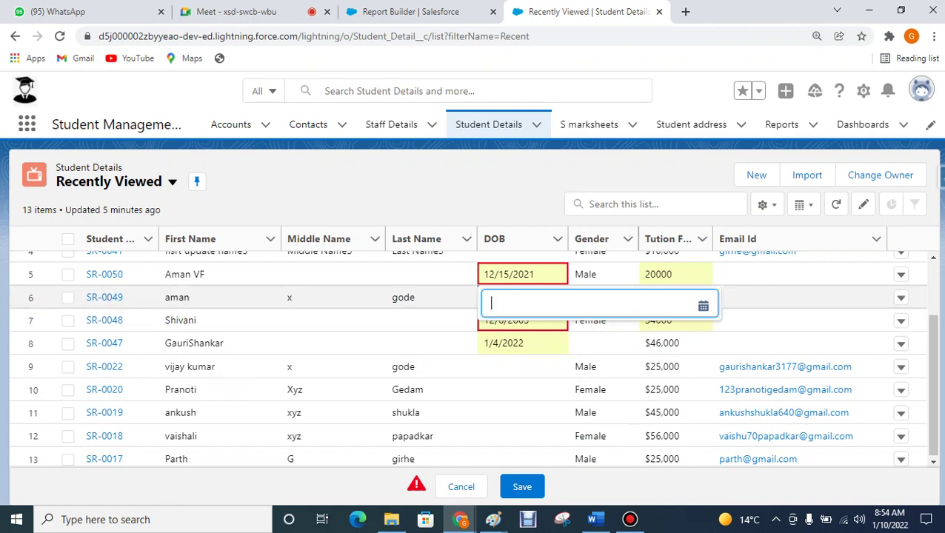
{"action": "left_click", "coordinate": [703, 305]}
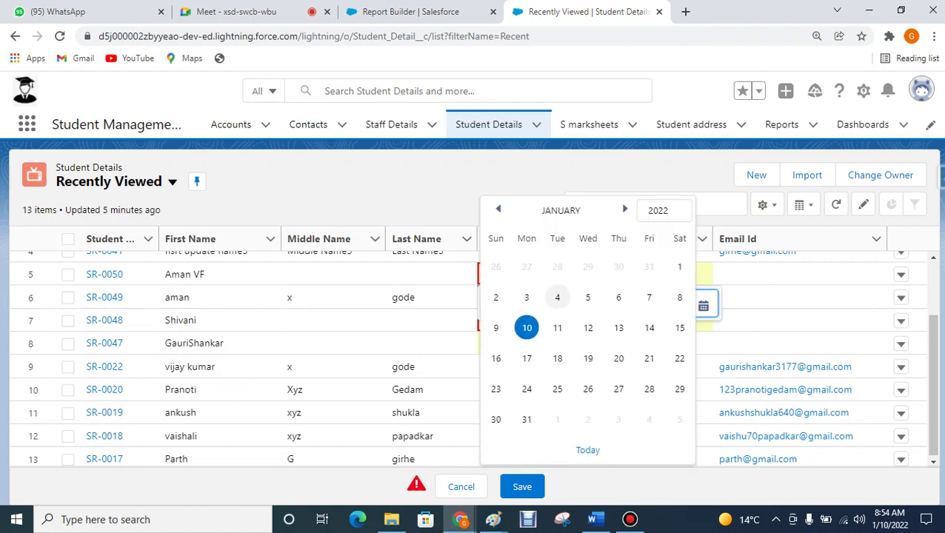
{"action": "left_click", "coordinate": [557, 297]}
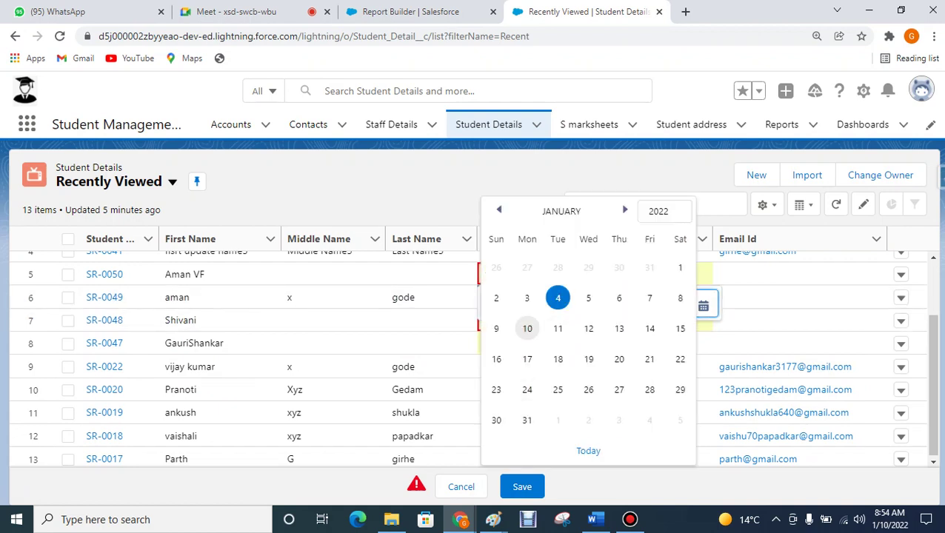
{"action": "left_click", "coordinate": [522, 487]}
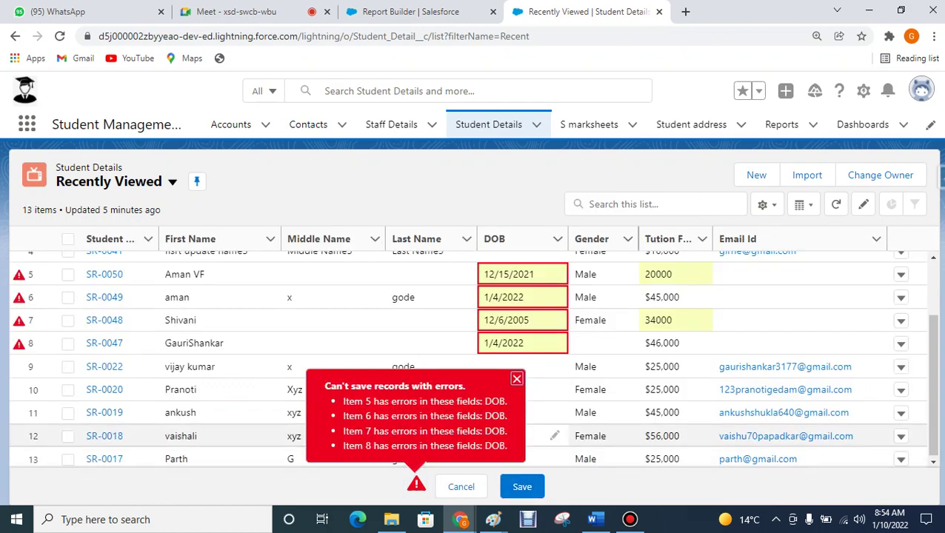
{"action": "left_click", "coordinate": [516, 379]}
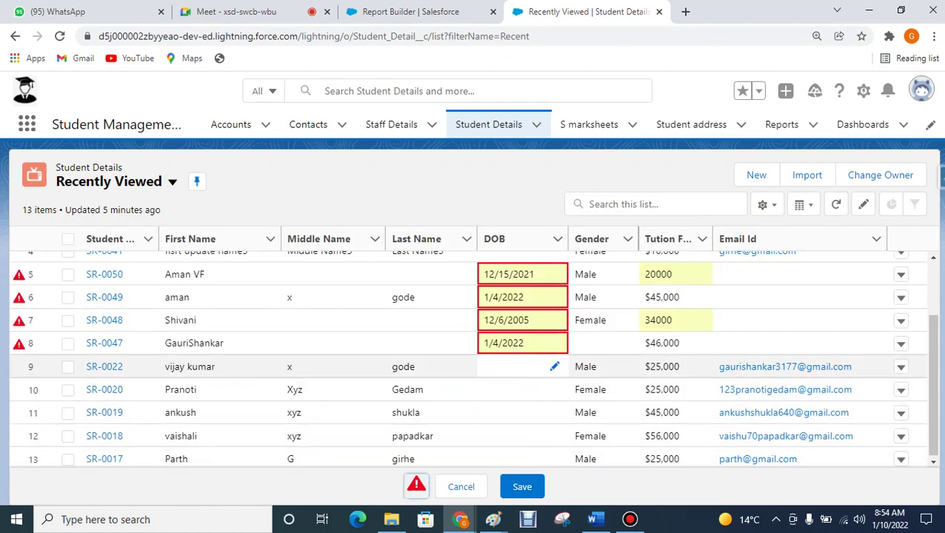
Fill in the DOB field for rows 9 and 10 of the list, choosing a different birth year for row 10.
{"action": "left_click", "coordinate": [554, 367]}
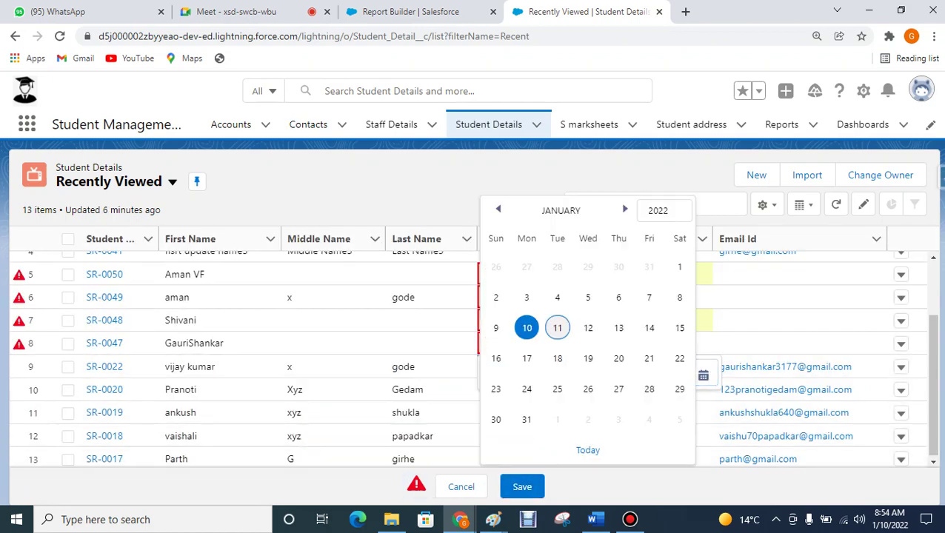
{"action": "left_click", "coordinate": [557, 327]}
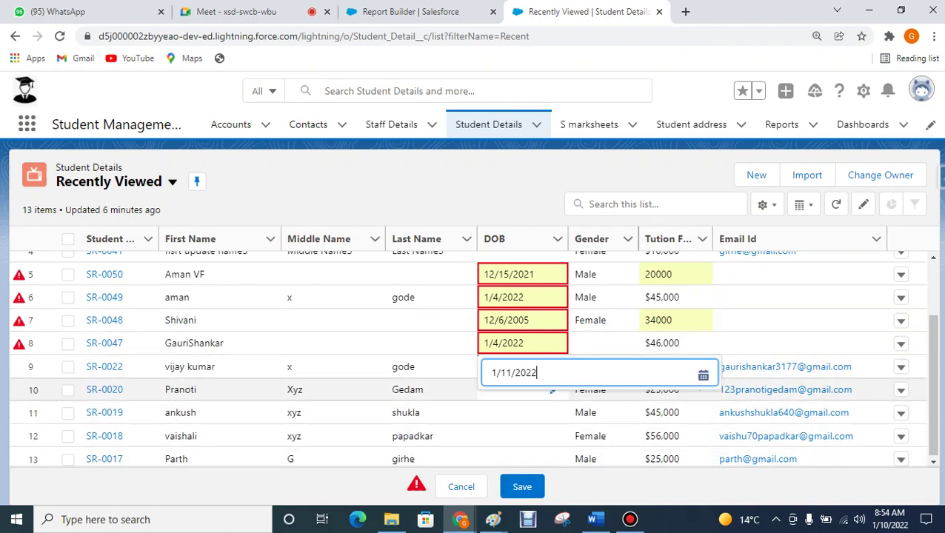
{"action": "left_click", "coordinate": [554, 389]}
{"action": "left_click", "coordinate": [554, 390]}
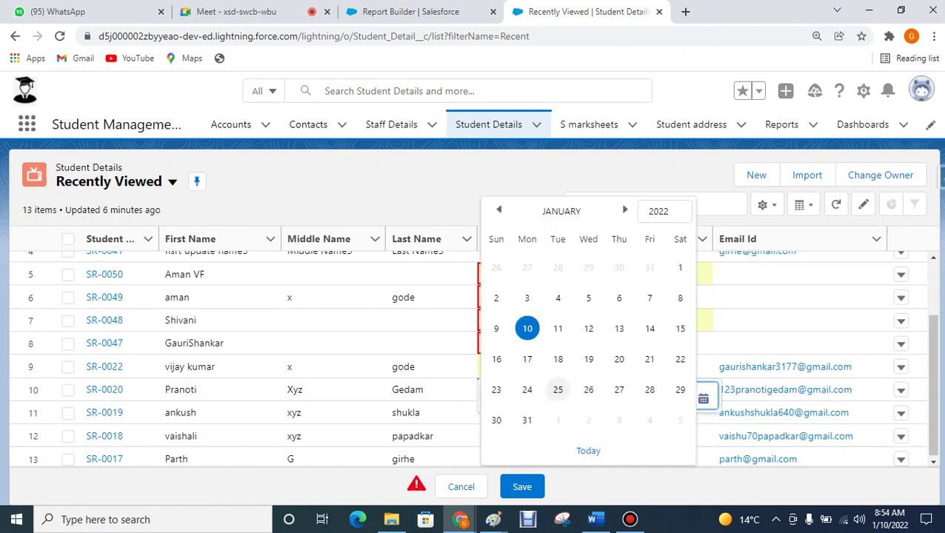
{"action": "left_click", "coordinate": [526, 389]}
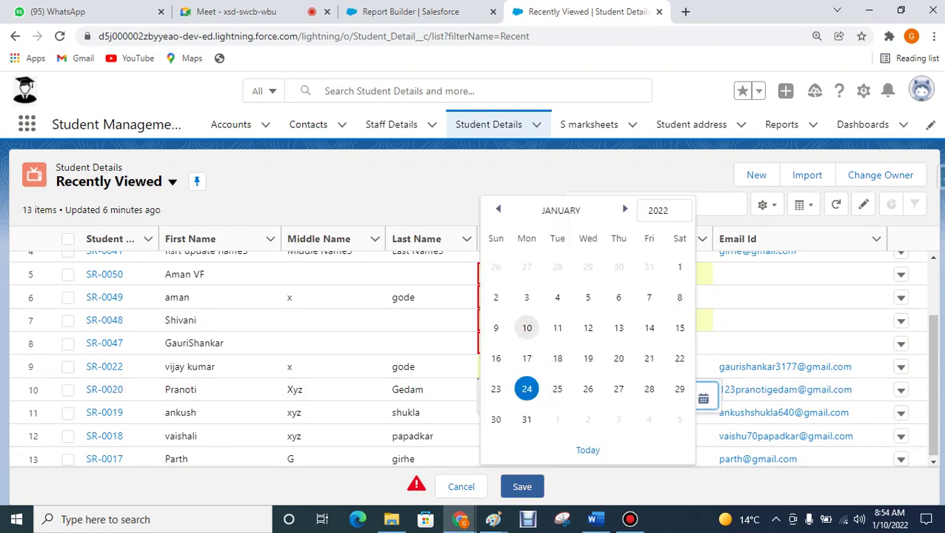
{"action": "left_click", "coordinate": [659, 210]}
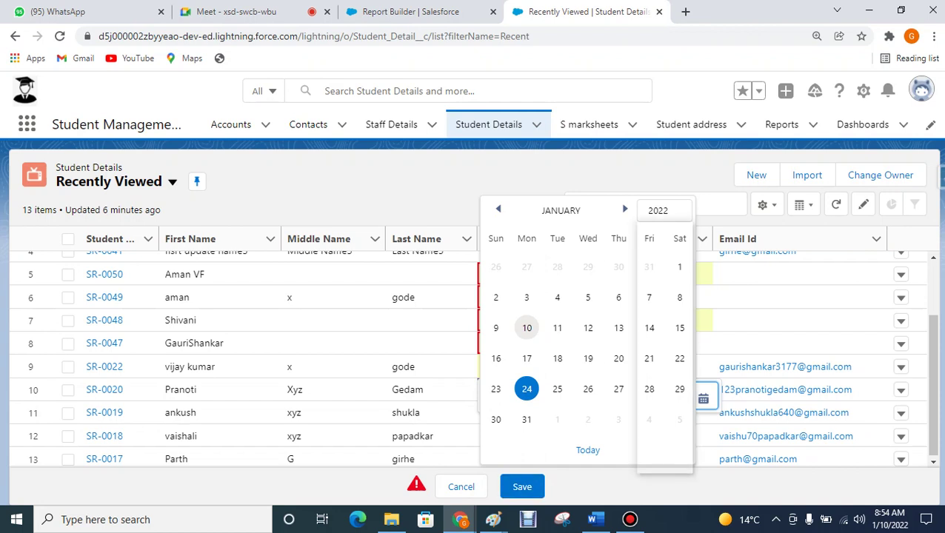
{"action": "left_click", "coordinate": [658, 230]}
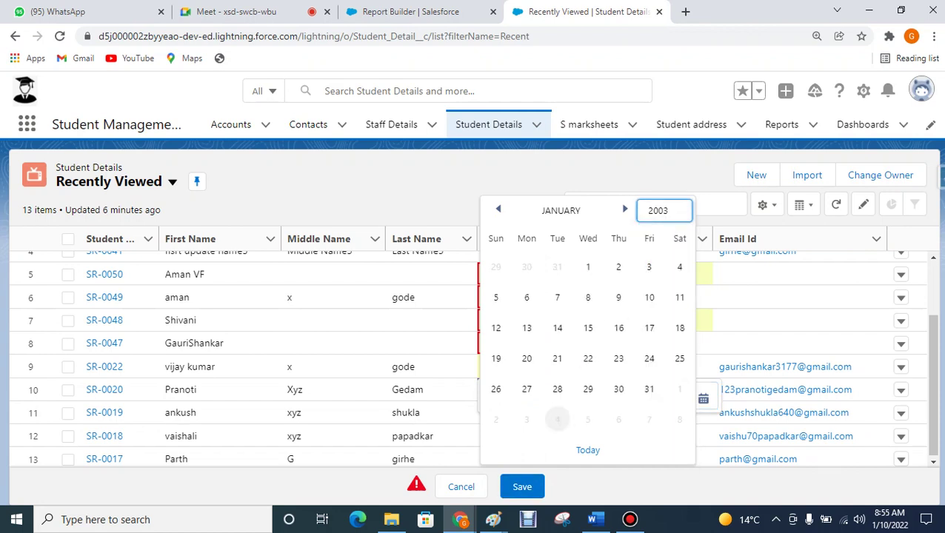
{"action": "left_click", "coordinate": [527, 358]}
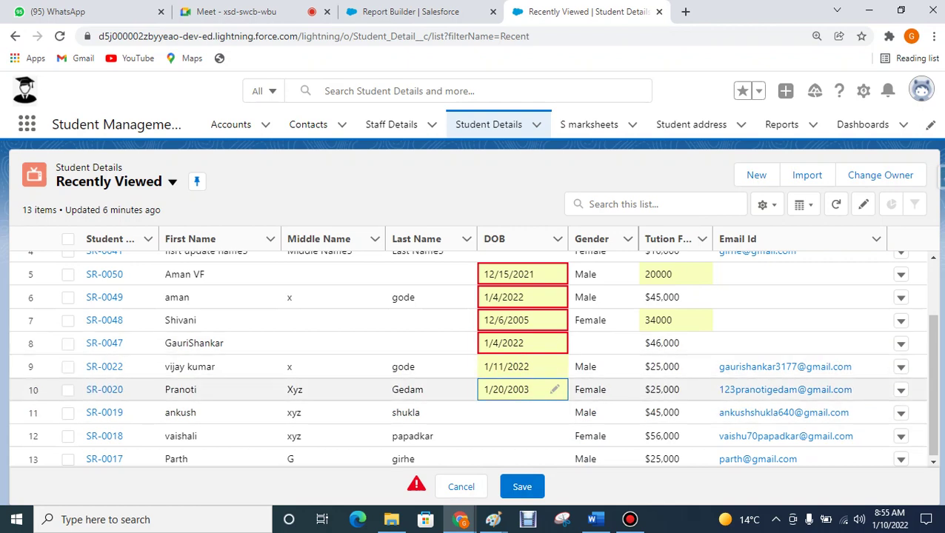
Fill in the DOB field for rows 11, 12 and 13, and try to save the list edits.
{"action": "left_click", "coordinate": [554, 413]}
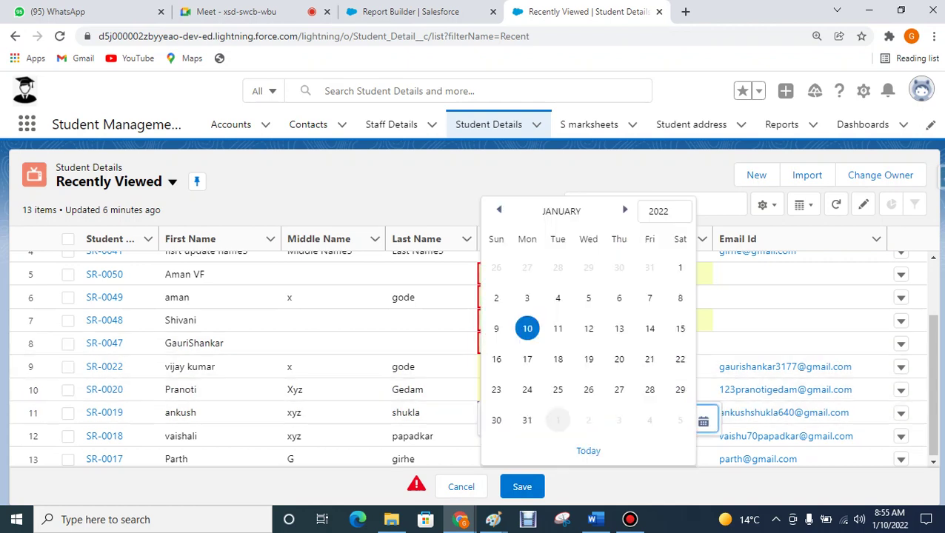
{"action": "left_click", "coordinate": [526, 297]}
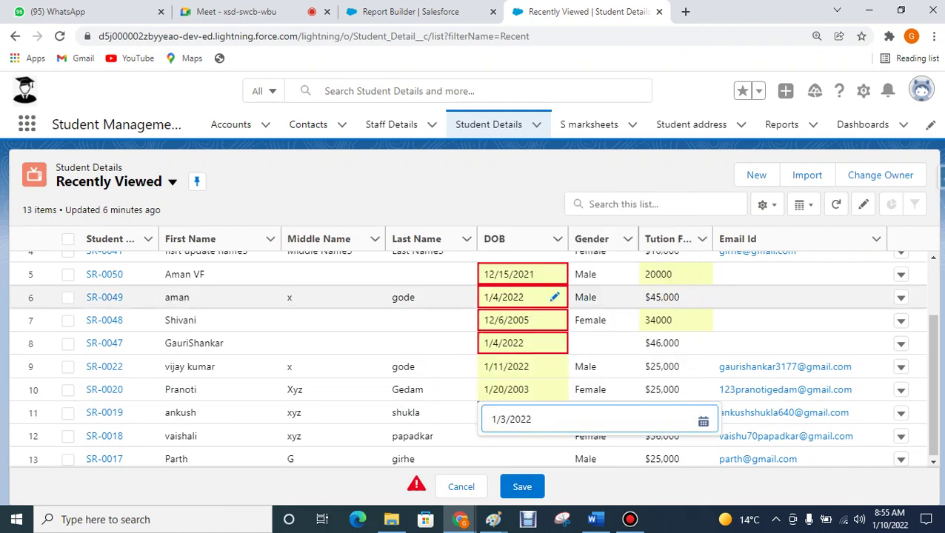
{"action": "left_click", "coordinate": [554, 436]}
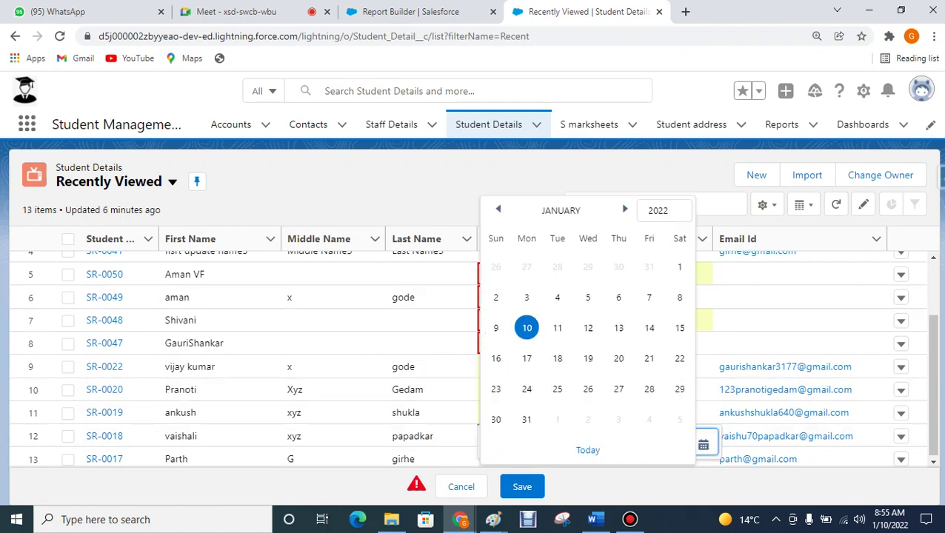
{"action": "left_click", "coordinate": [526, 297]}
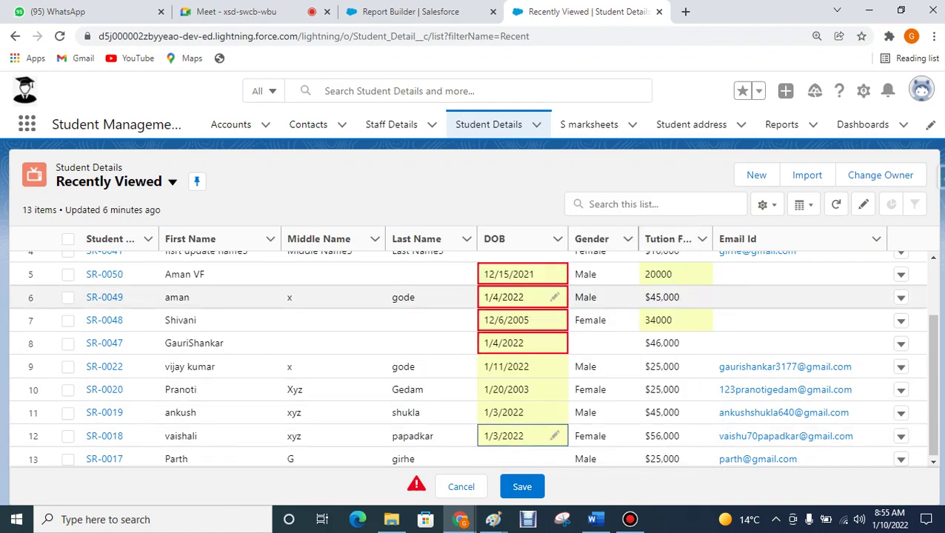
{"action": "left_click", "coordinate": [553, 459]}
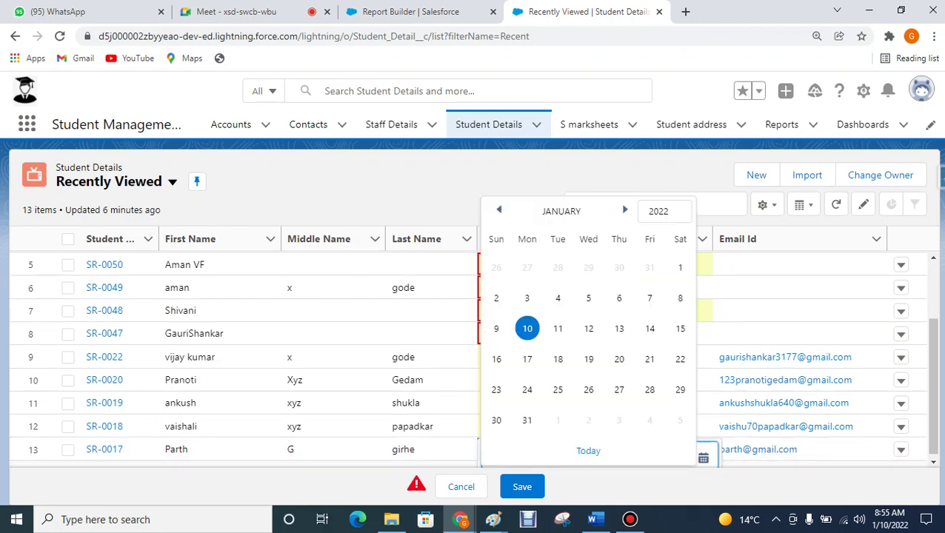
{"action": "left_click", "coordinate": [557, 298]}
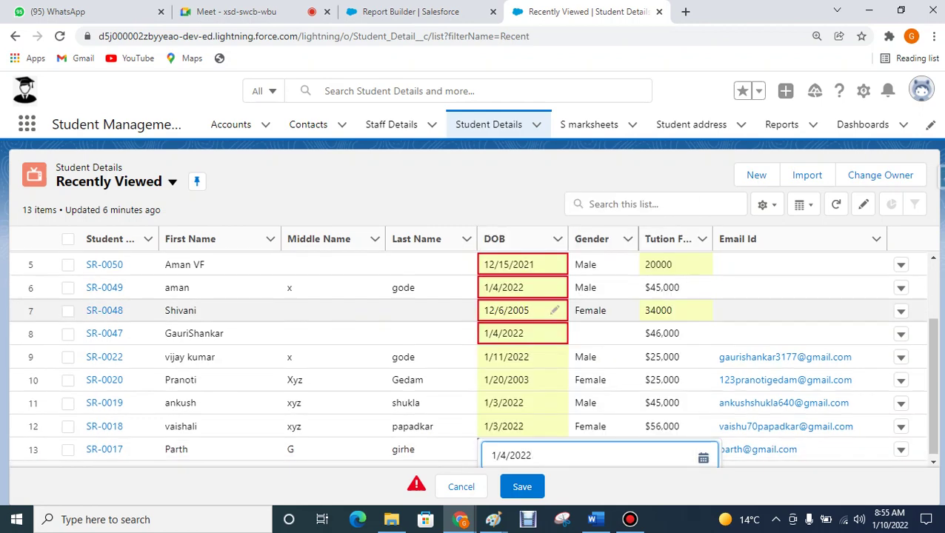
{"action": "left_click", "coordinate": [523, 486]}
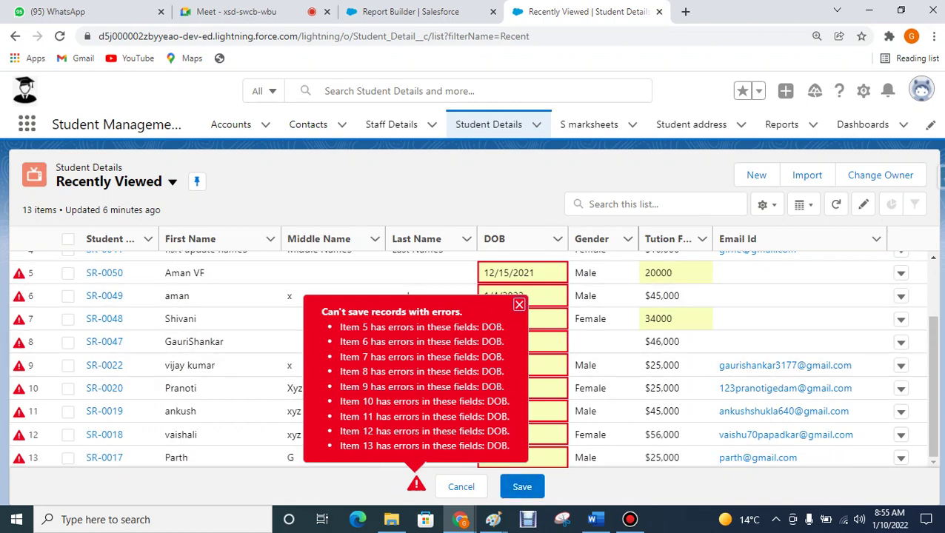
{"action": "left_click", "coordinate": [519, 305]}
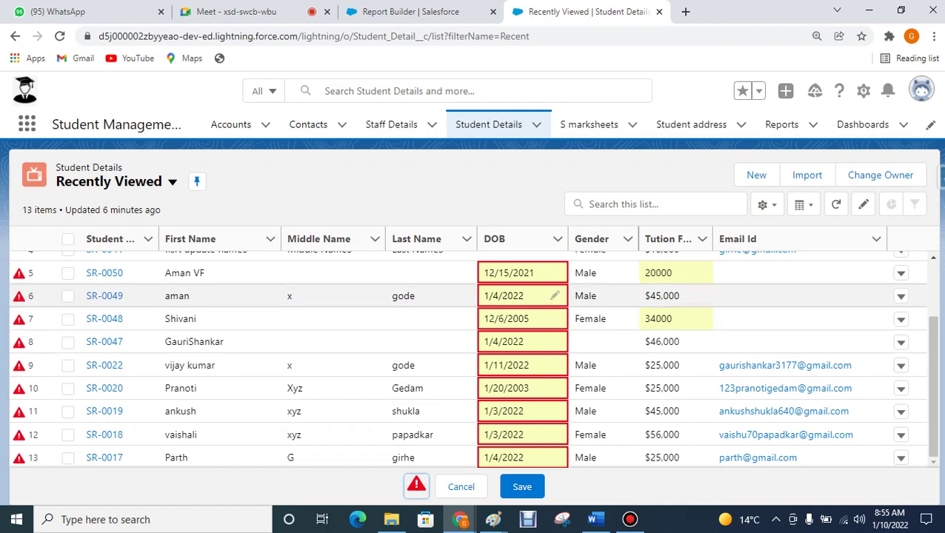
Change the DOB in row 6 to one day earlier and try saving the list edits again.
{"action": "left_click", "coordinate": [554, 295]}
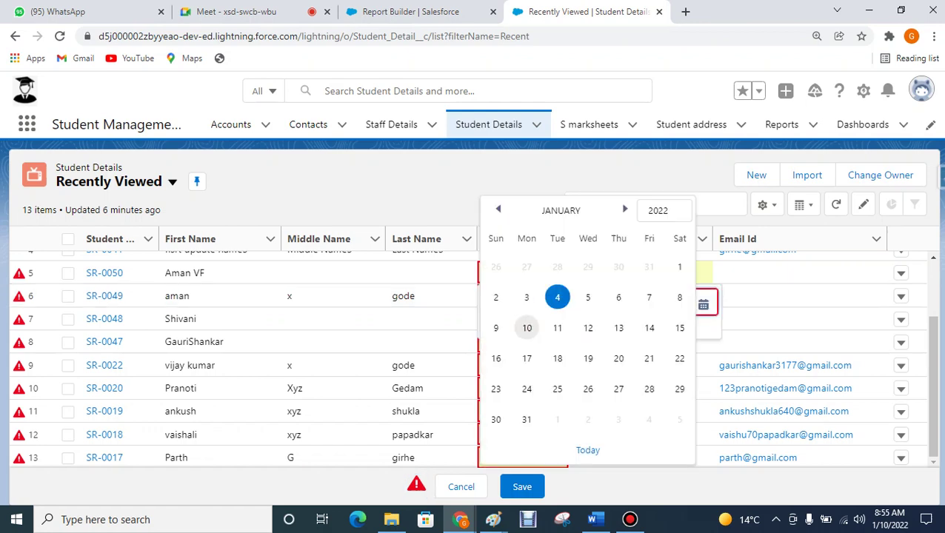
{"action": "left_click", "coordinate": [527, 297]}
{"action": "left_click", "coordinate": [527, 297]}
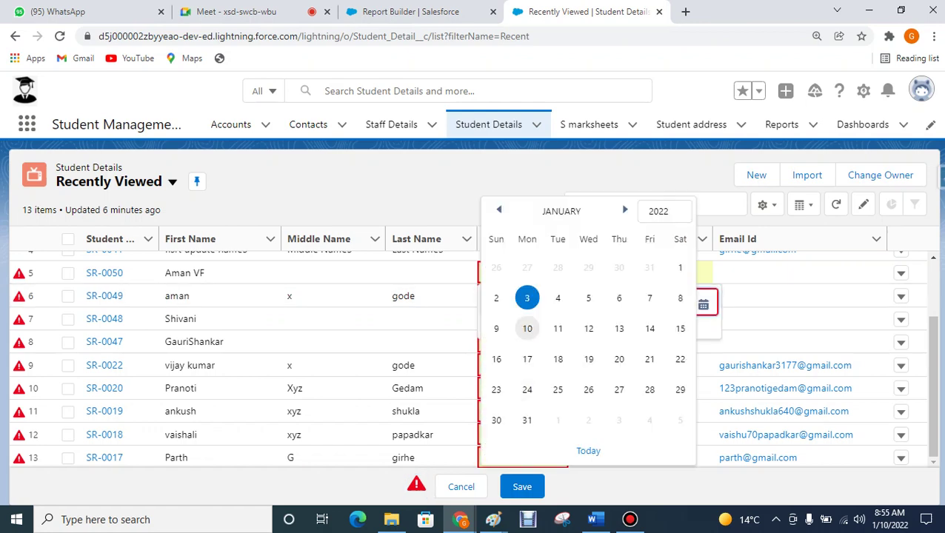
{"action": "left_click", "coordinate": [522, 486]}
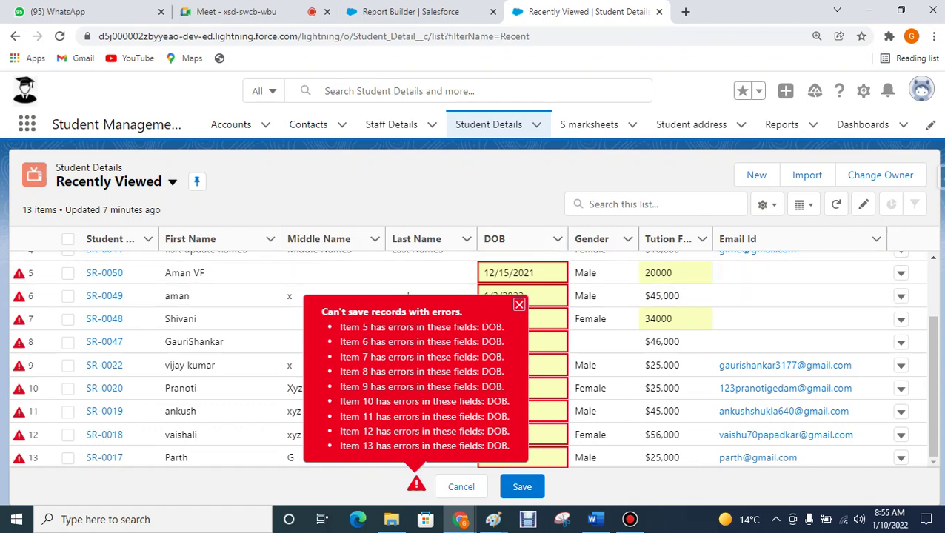
{"action": "key", "text": "Escape"}
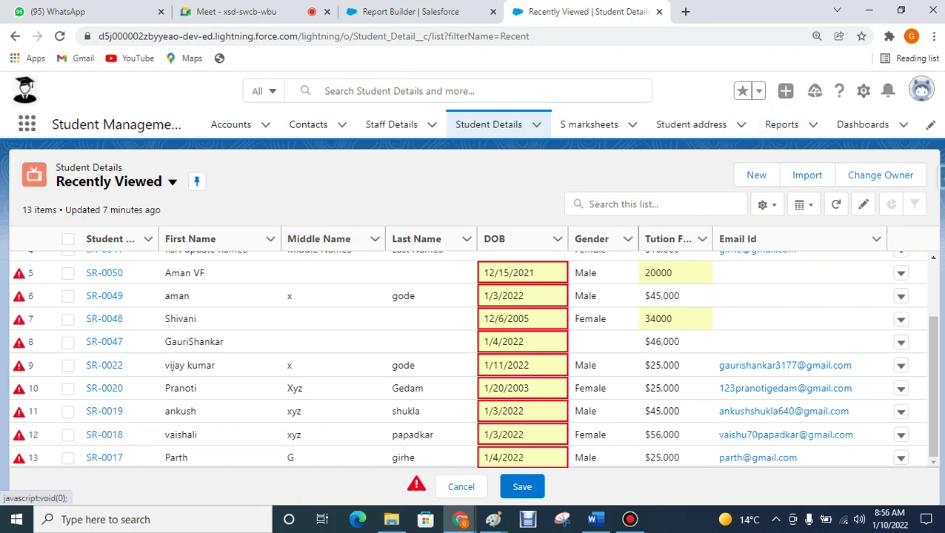
Open Setup and display the validation rules of the Student Detail object in Object Manager.
{"action": "left_click", "coordinate": [863, 90]}
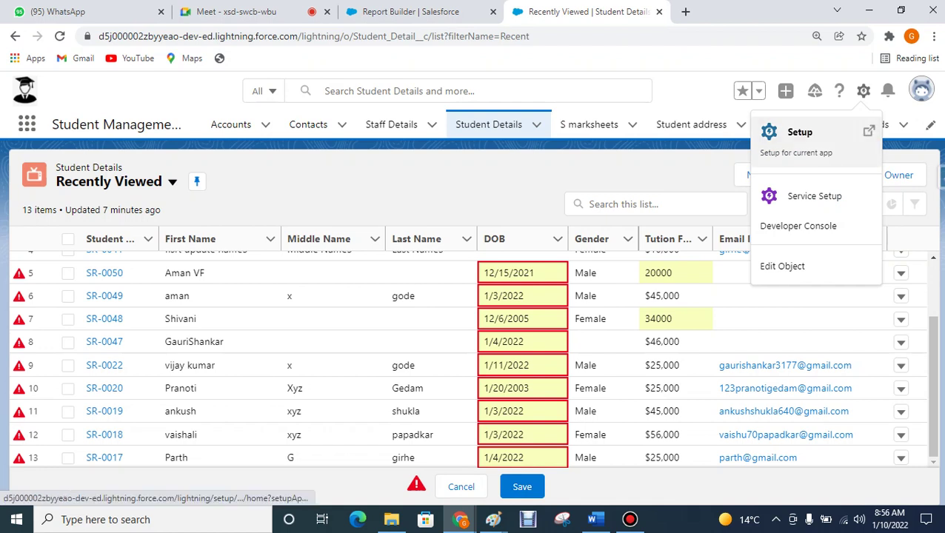
{"action": "left_click", "coordinate": [798, 133]}
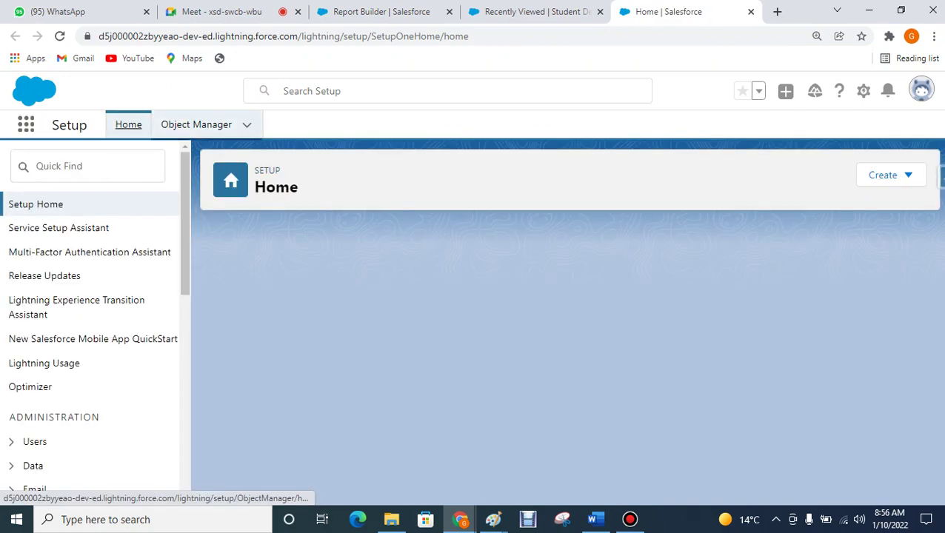
{"action": "left_click", "coordinate": [196, 125]}
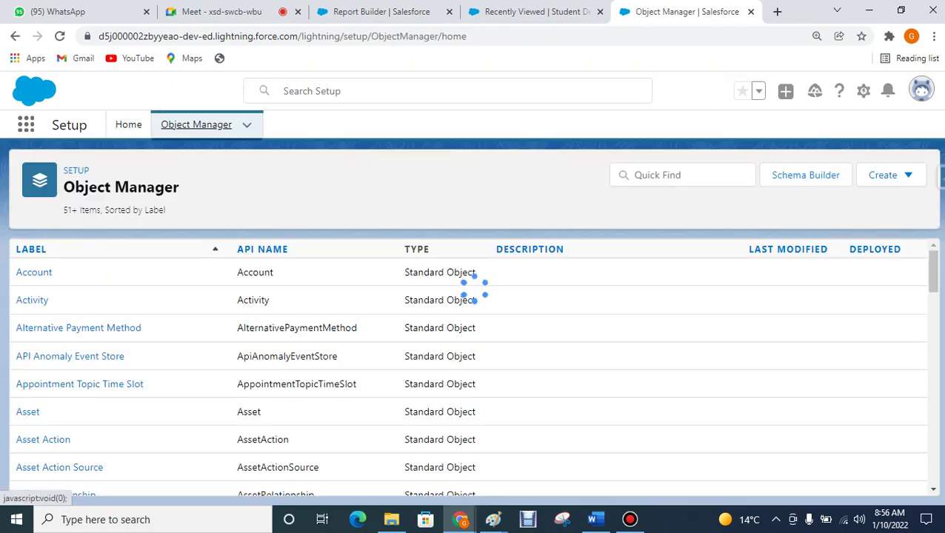
{"action": "left_click", "coordinate": [247, 124]}
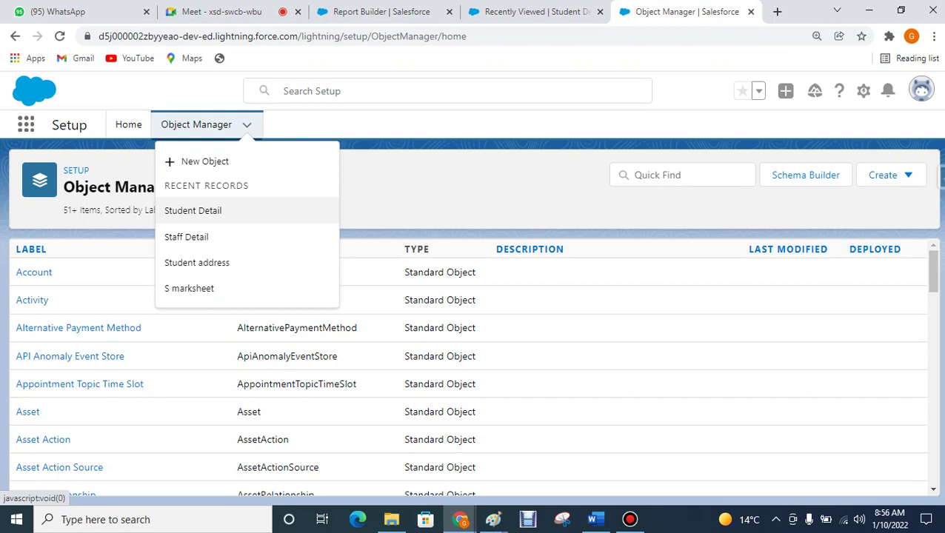
{"action": "left_click", "coordinate": [192, 210]}
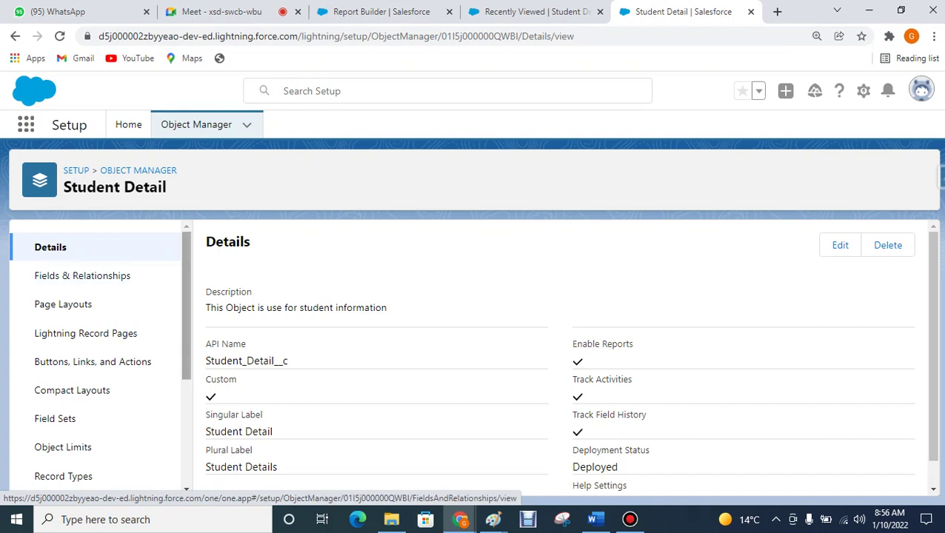
{"action": "scroll", "coordinate": [95, 356], "scroll_direction": "down", "scroll_amount": 3}
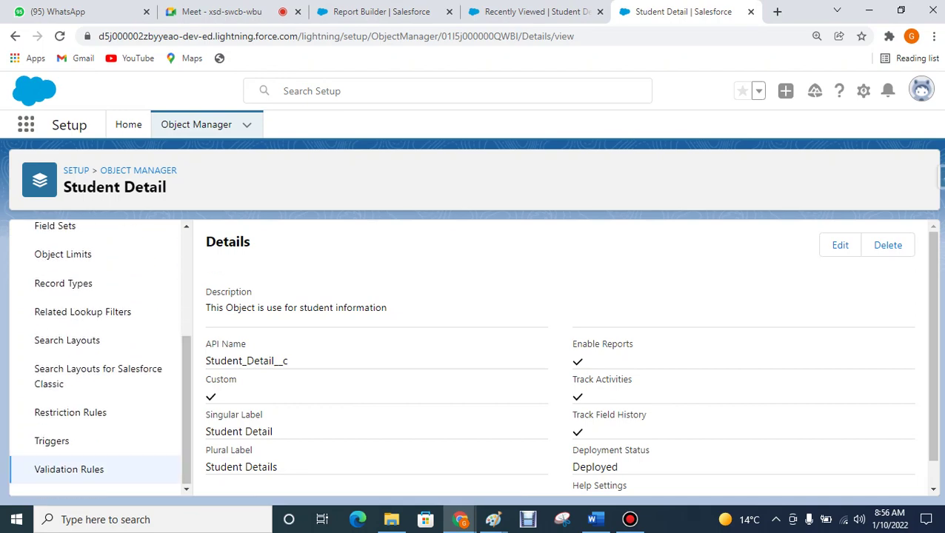
{"action": "left_click", "coordinate": [69, 469]}
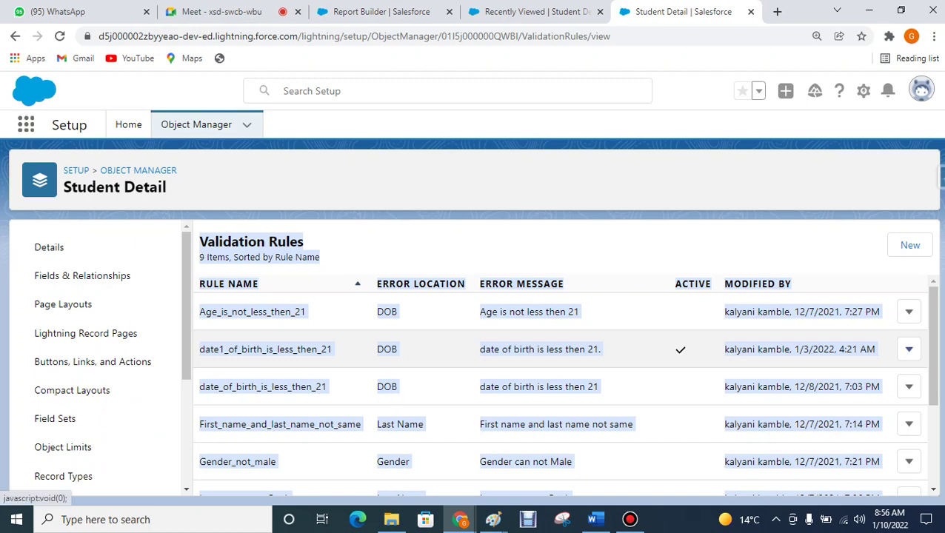
Deactivate the date1_of_birth_is_less_then_21 validation rule of the Student Detail object and save it.
{"action": "left_click", "coordinate": [909, 349]}
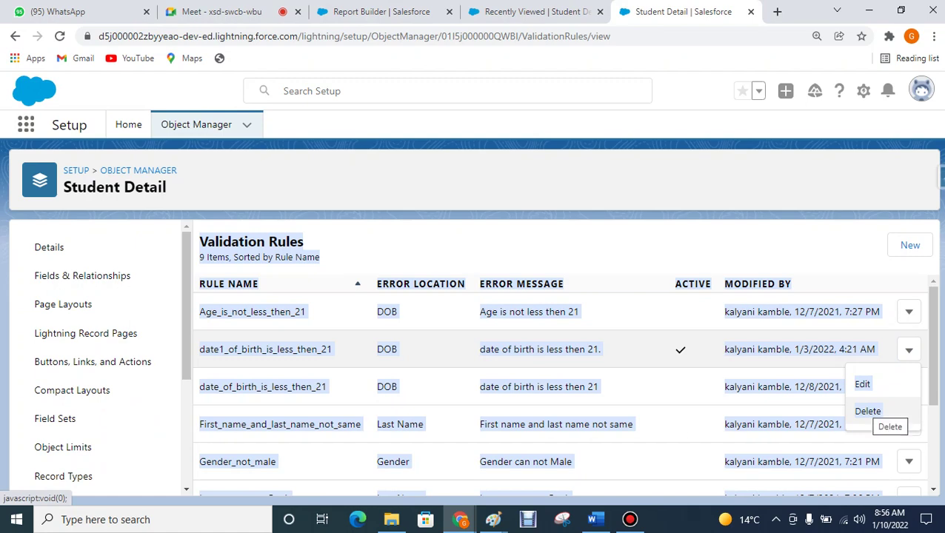
{"action": "left_click", "coordinate": [868, 411]}
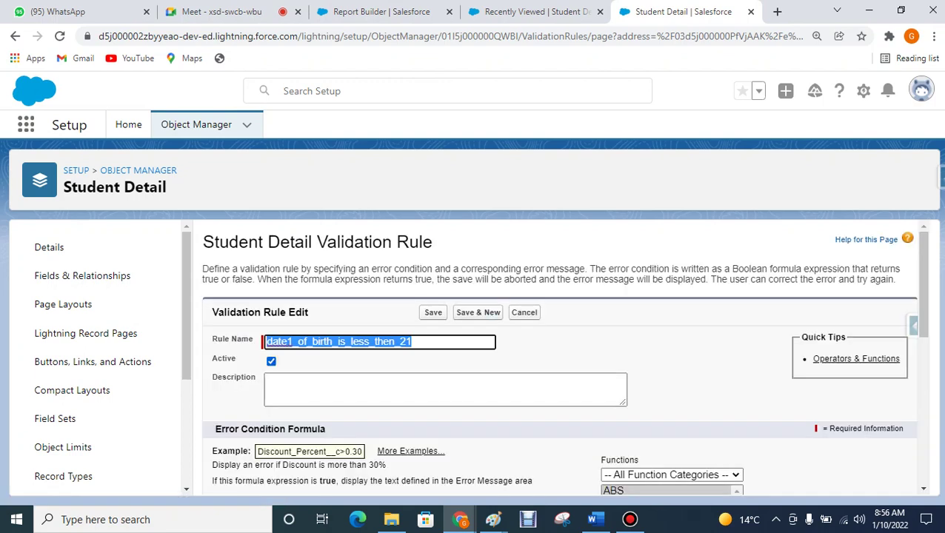
{"action": "key", "text": "Tab"}
{"action": "key", "text": "space"}
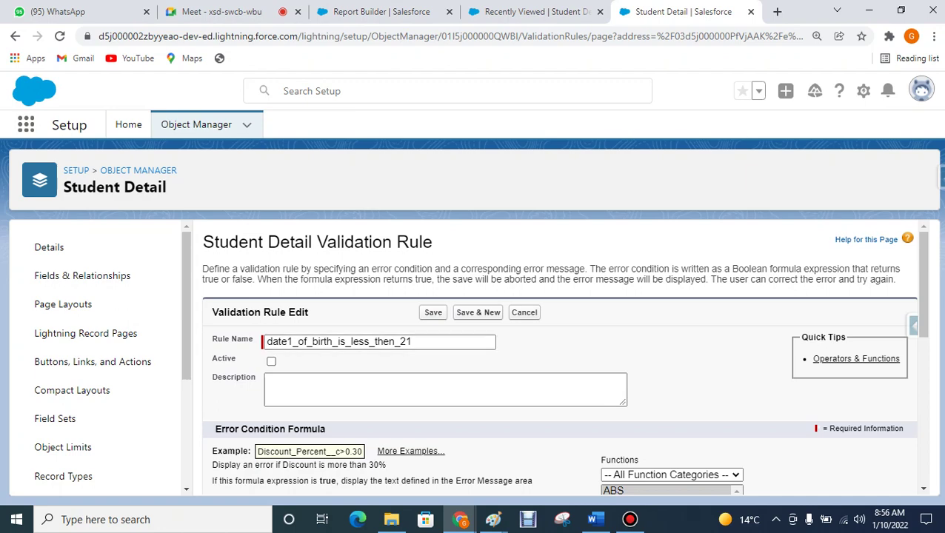
{"action": "key", "text": "Return"}
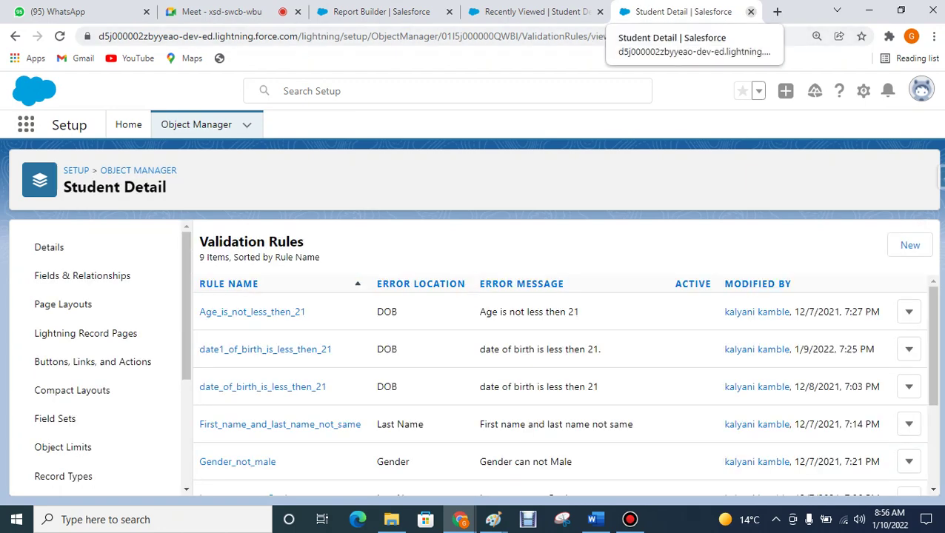
Return to the Student Details list and reload it, discarding the unsaved edits.
{"action": "key", "text": "ctrl+w"}
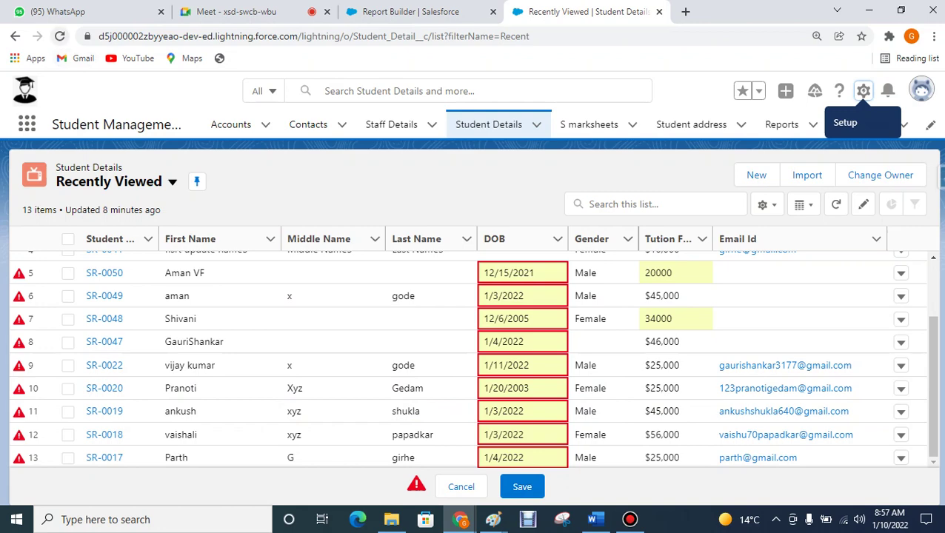
{"action": "key", "text": "F5"}
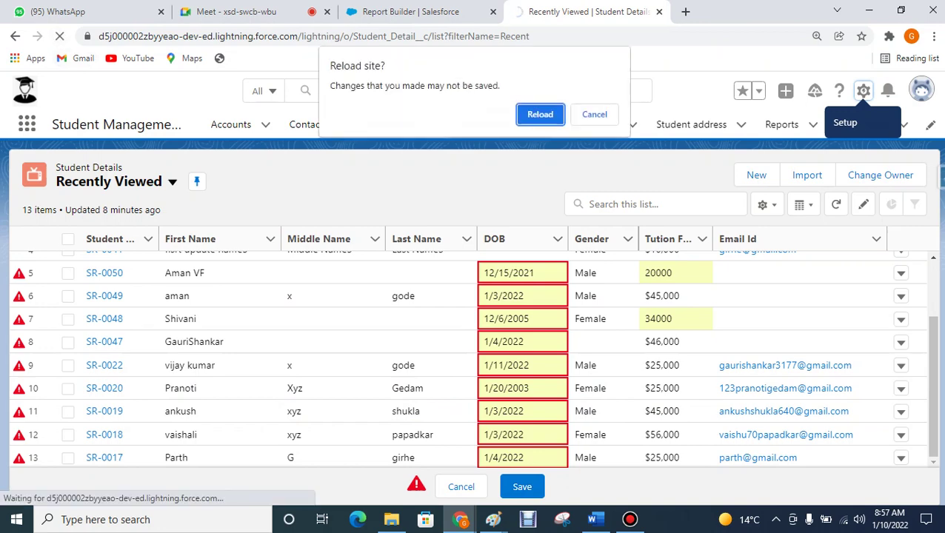
{"action": "key", "text": "Return"}
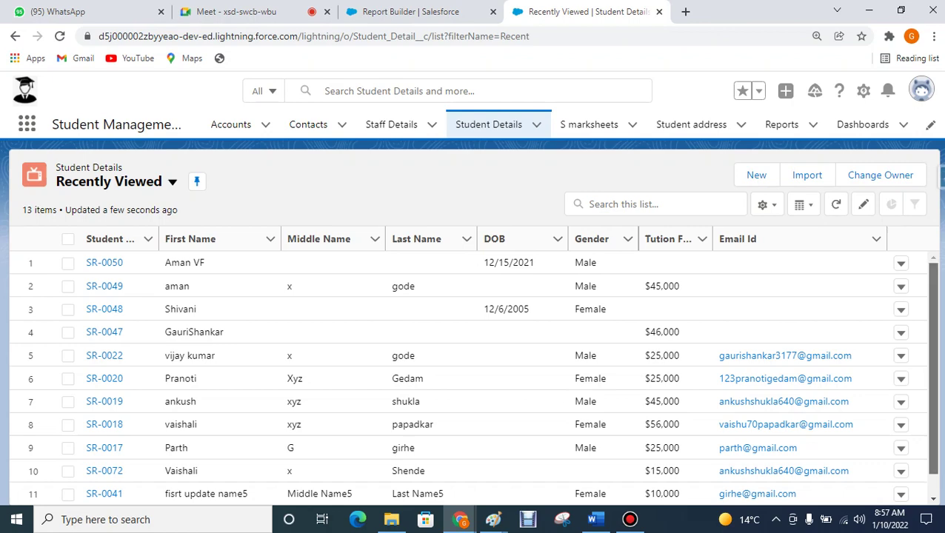
Set the tuition fees to 45609 in row 3 and 56000 in row 1 of the list, and save the changes.
{"action": "scroll", "coordinate": [473, 377], "scroll_direction": "down", "scroll_amount": 1}
{"action": "scroll", "coordinate": [473, 377], "scroll_direction": "down", "scroll_amount": 2}
{"action": "scroll", "coordinate": [473, 377], "scroll_direction": "up", "scroll_amount": 3}
{"action": "left_click", "coordinate": [699, 309]}
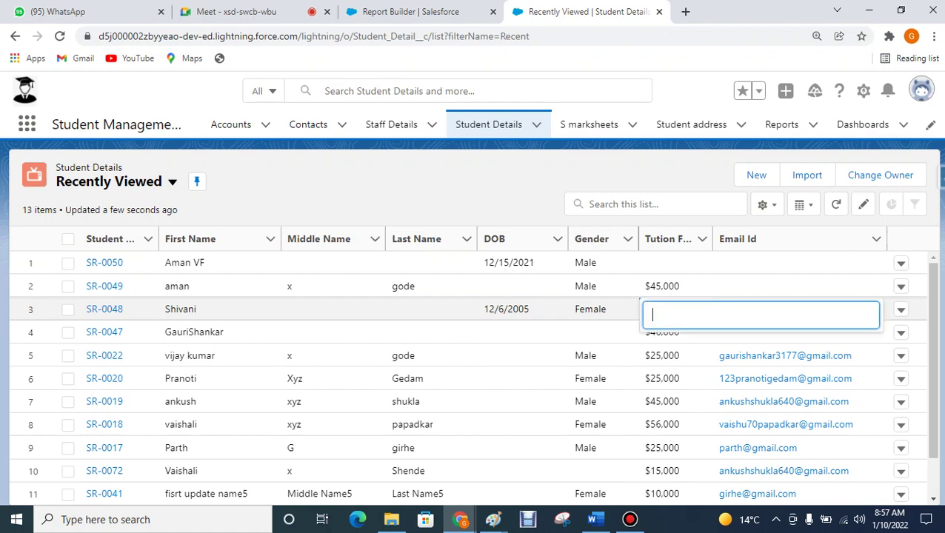
{"action": "type", "text": "45609"}
{"action": "left_click", "coordinate": [698, 262]}
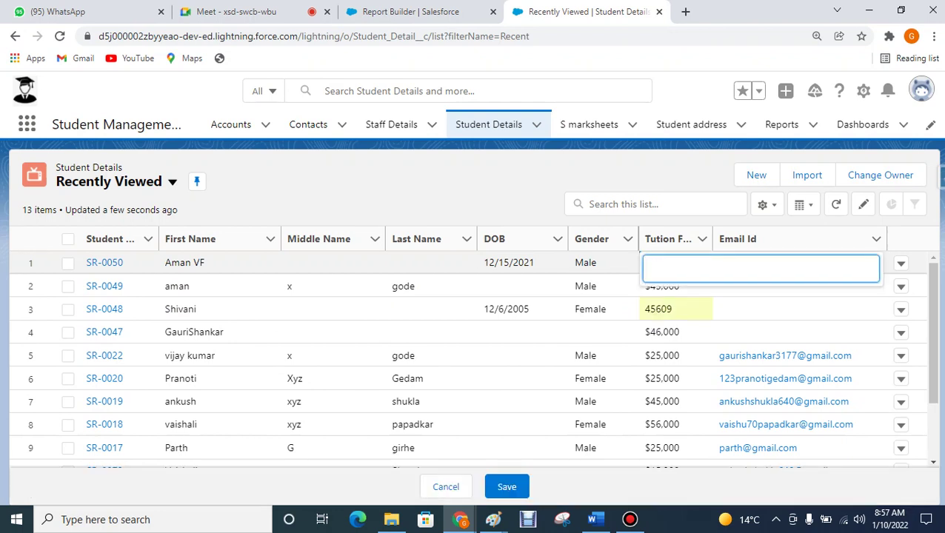
{"action": "type", "text": "56000"}
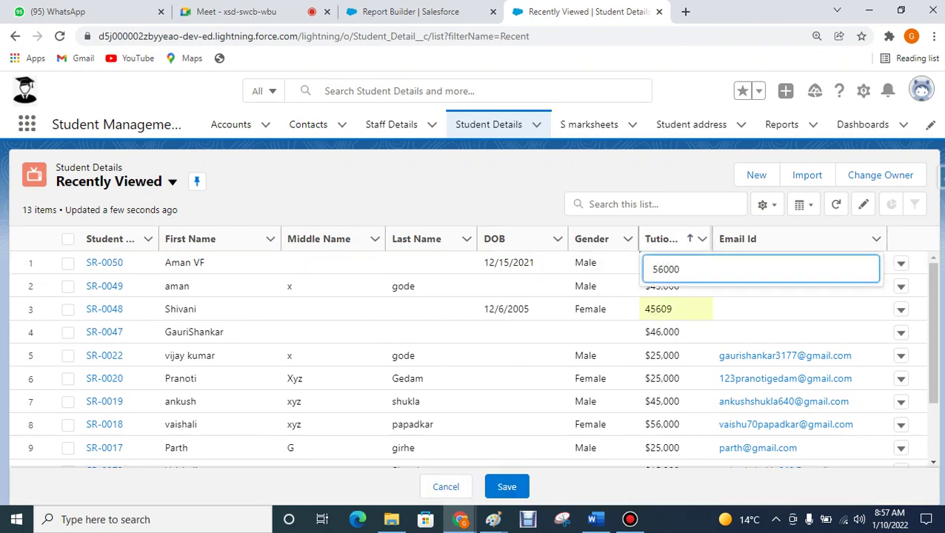
{"action": "key", "text": "Return"}
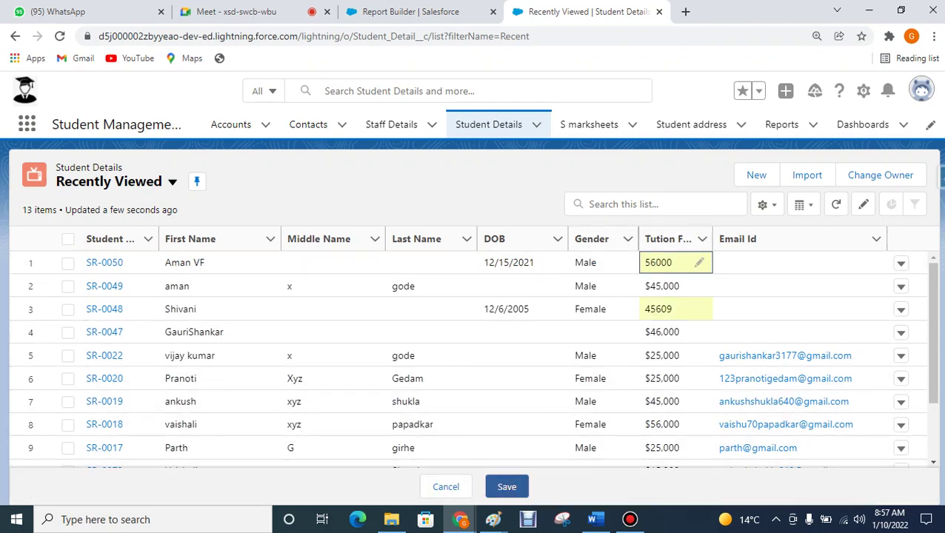
{"action": "left_click", "coordinate": [507, 487]}
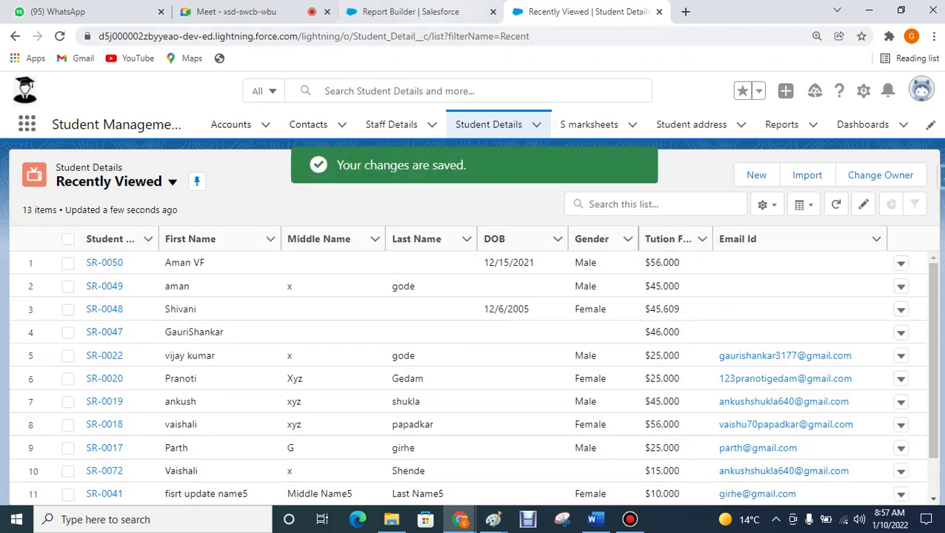
Go back to the report builder and save the report as "Pragati custom Report Report", removing "New" from its name.
{"action": "left_click", "coordinate": [410, 11]}
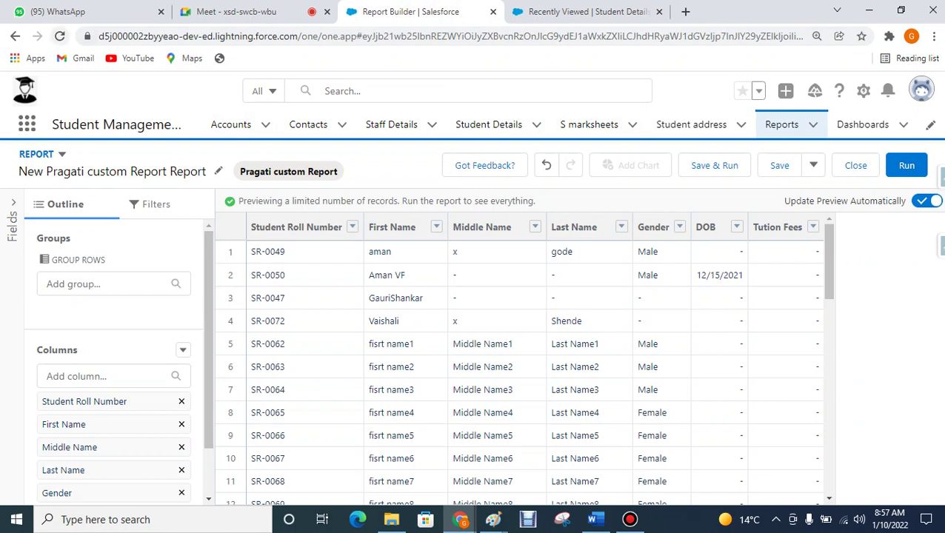
{"action": "key", "text": "F5"}
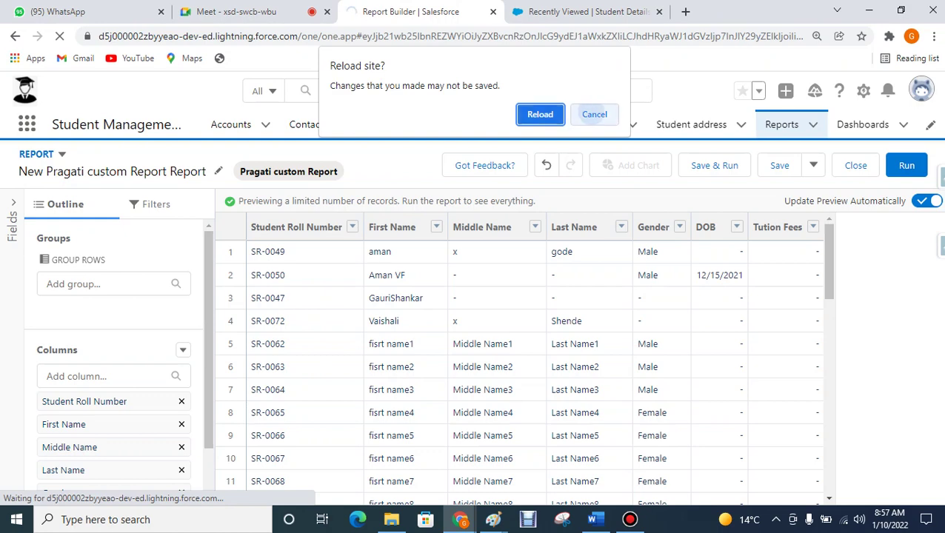
{"action": "left_click", "coordinate": [594, 114]}
{"action": "left_click", "coordinate": [779, 165]}
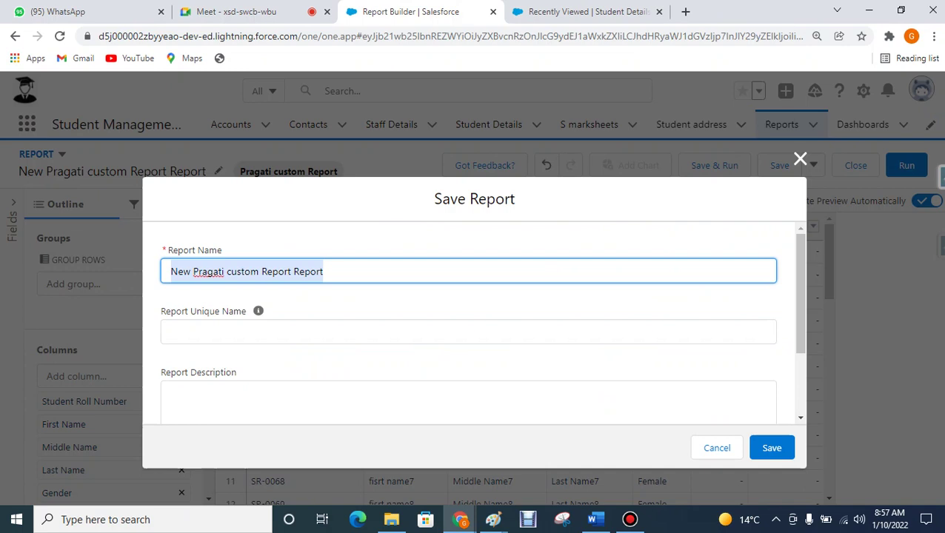
{"action": "left_click", "coordinate": [191, 271]}
{"action": "key", "text": "BackSpace"}
{"action": "key", "text": "BackSpace"}
{"action": "key", "text": "BackSpace"}
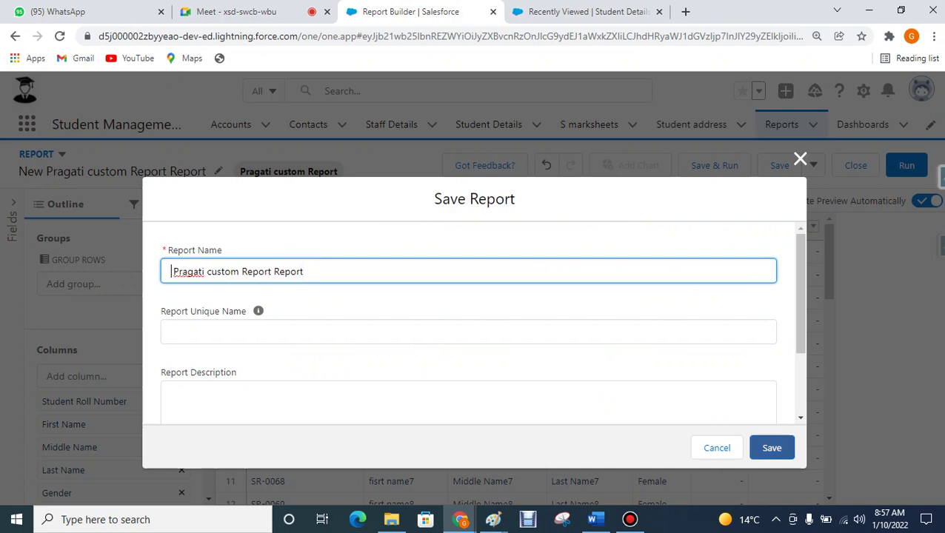
{"action": "left_click", "coordinate": [772, 447]}
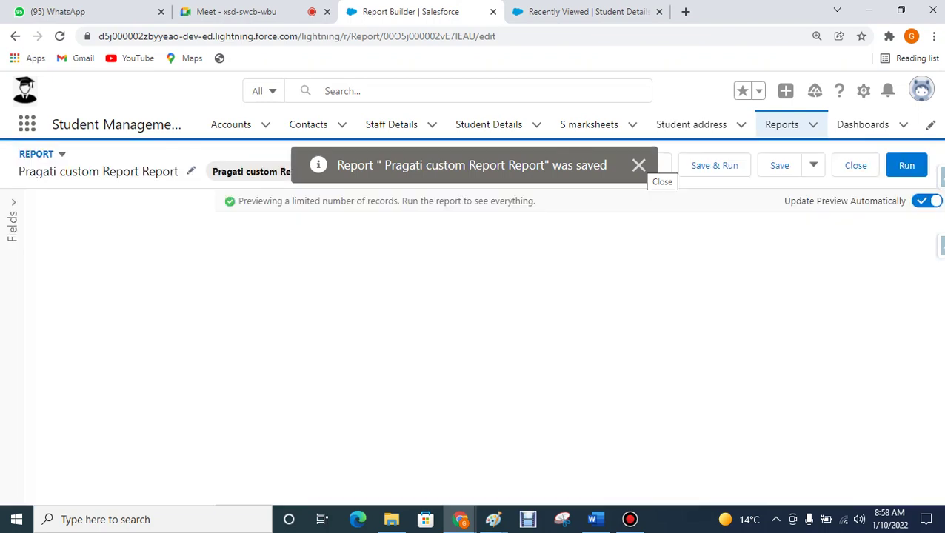
{"action": "left_click", "coordinate": [639, 166]}
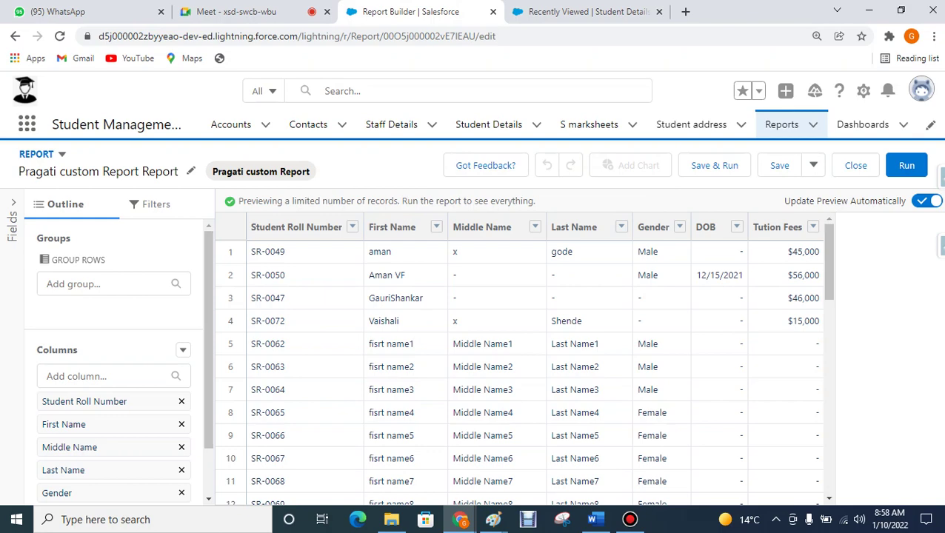
Reload the saved report and look through its preview rows for the tuition fees and birth dates.
{"action": "mouse_move", "coordinate": [829, 261]}
{"action": "left_mouse_down"}
{"action": "mouse_move", "coordinate": [829, 348]}
{"action": "mouse_move", "coordinate": [829, 261]}
{"action": "left_mouse_up"}
{"action": "key", "text": "F5"}
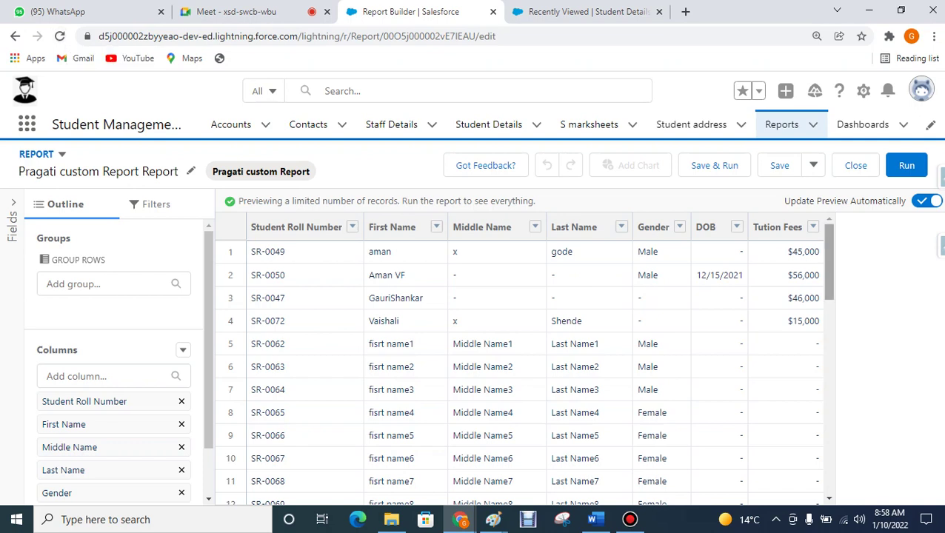
{"action": "scroll", "coordinate": [523, 363], "scroll_direction": "down", "scroll_amount": 3}
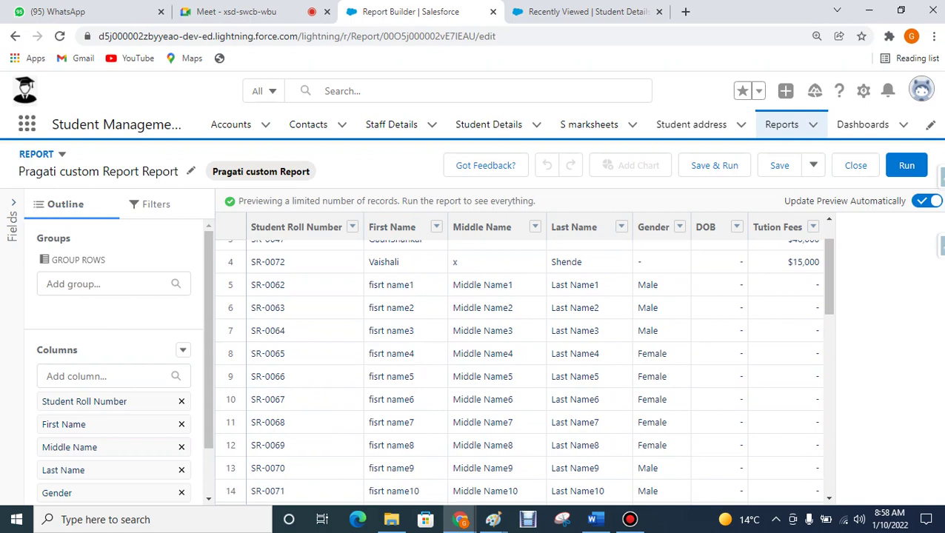
{"action": "left_click", "coordinate": [482, 284]}
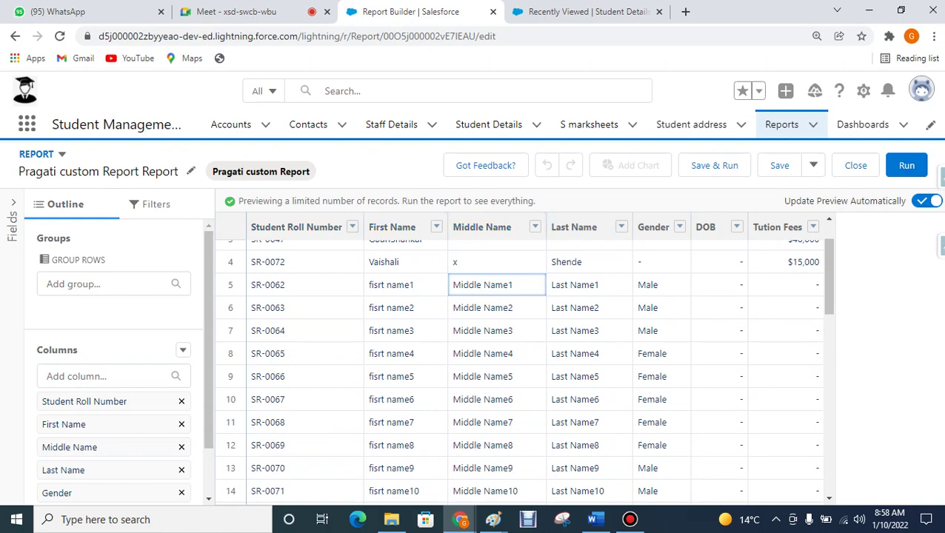
{"action": "scroll", "coordinate": [523, 363], "scroll_direction": "down", "scroll_amount": 10}
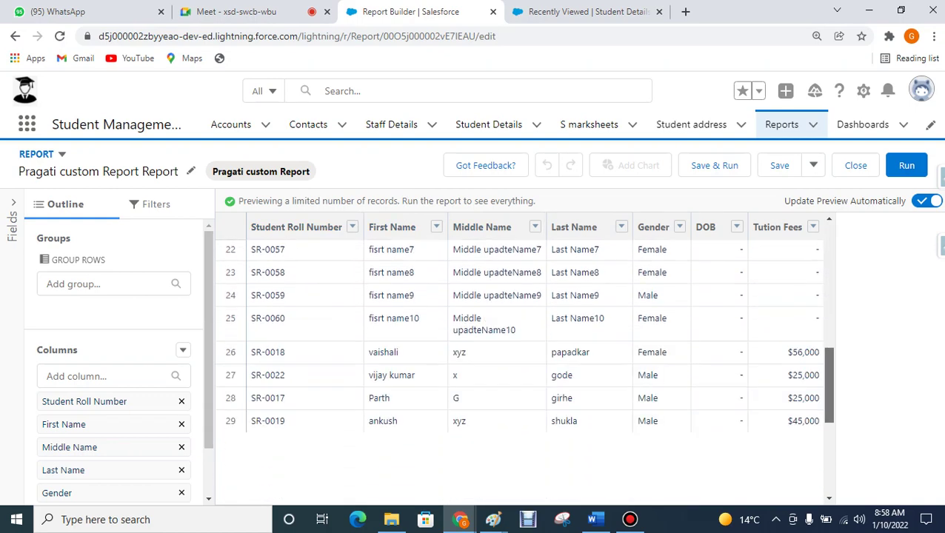
{"action": "scroll", "coordinate": [522, 363], "scroll_direction": "up", "scroll_amount": 10}
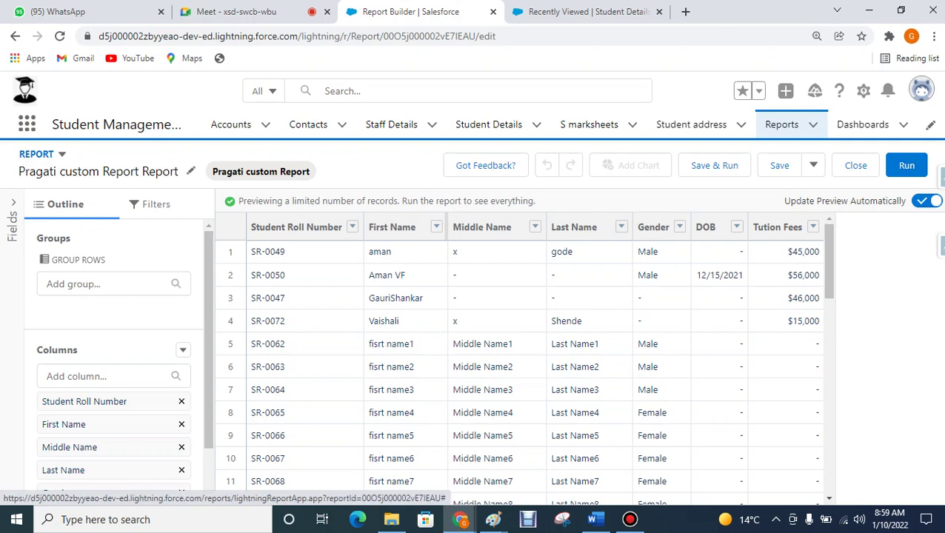
Examine the report's filters, viewing the choices for Show Me and the DOB range without changing them.
{"action": "left_click", "coordinate": [152, 203]}
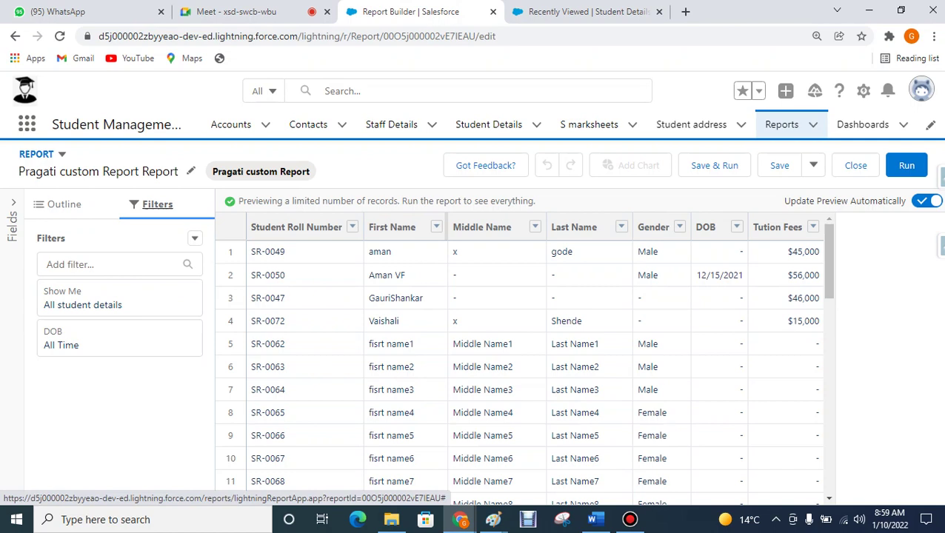
{"action": "left_click", "coordinate": [118, 298]}
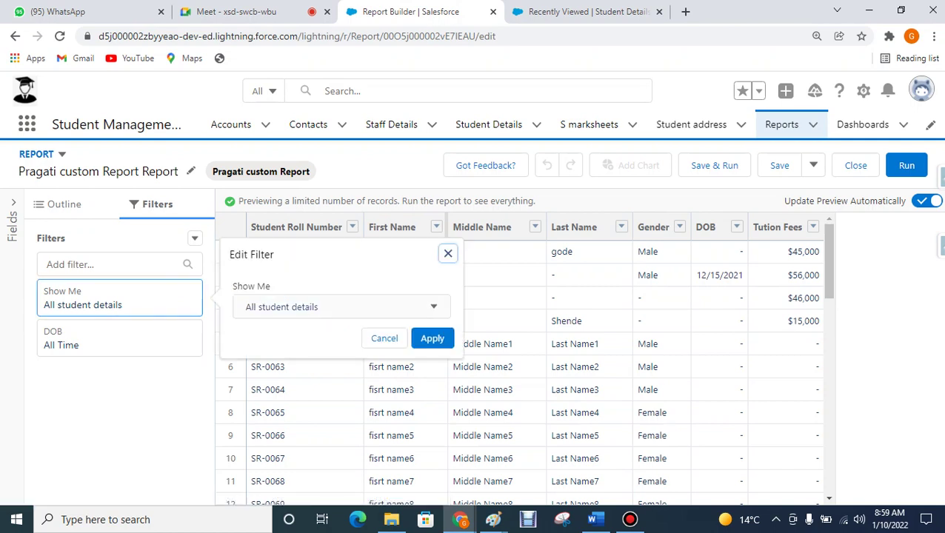
{"action": "left_click", "coordinate": [333, 307]}
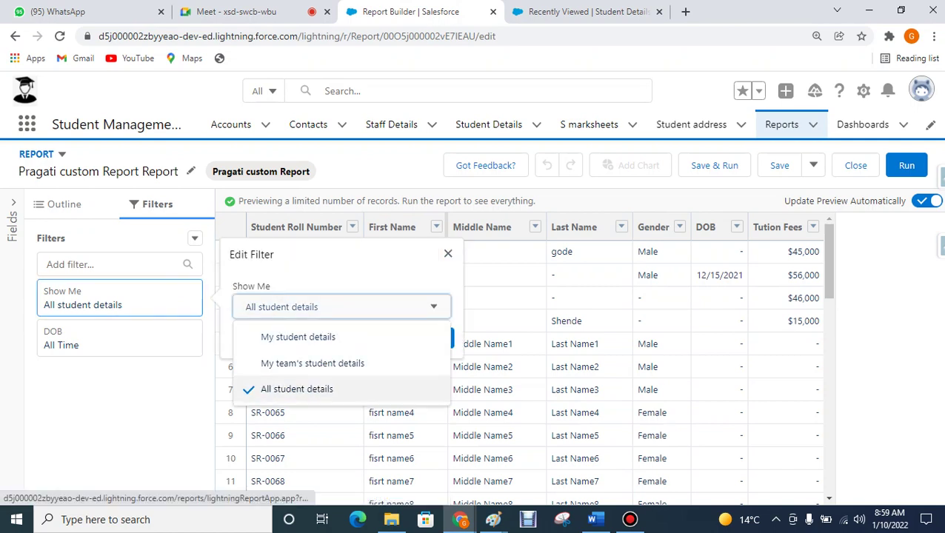
{"action": "key", "text": "Down"}
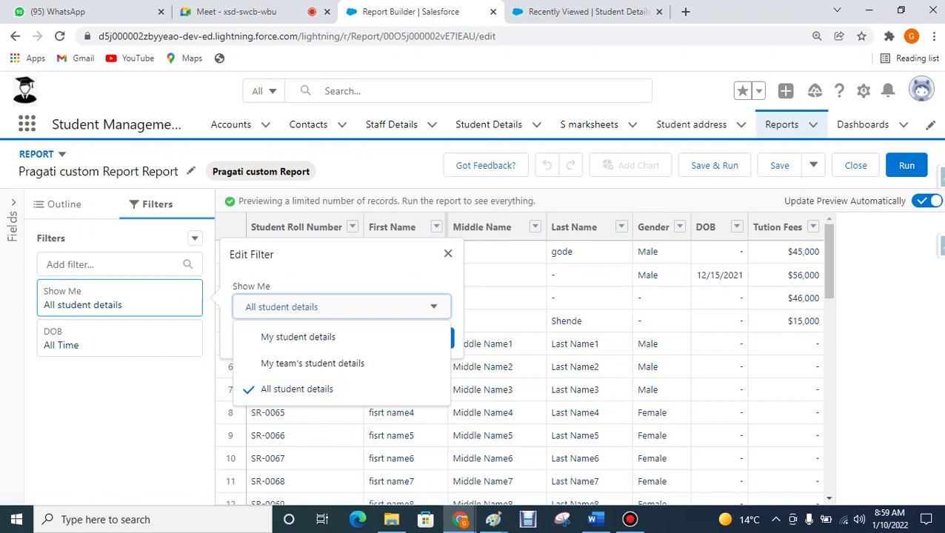
{"action": "key", "text": "Up"}
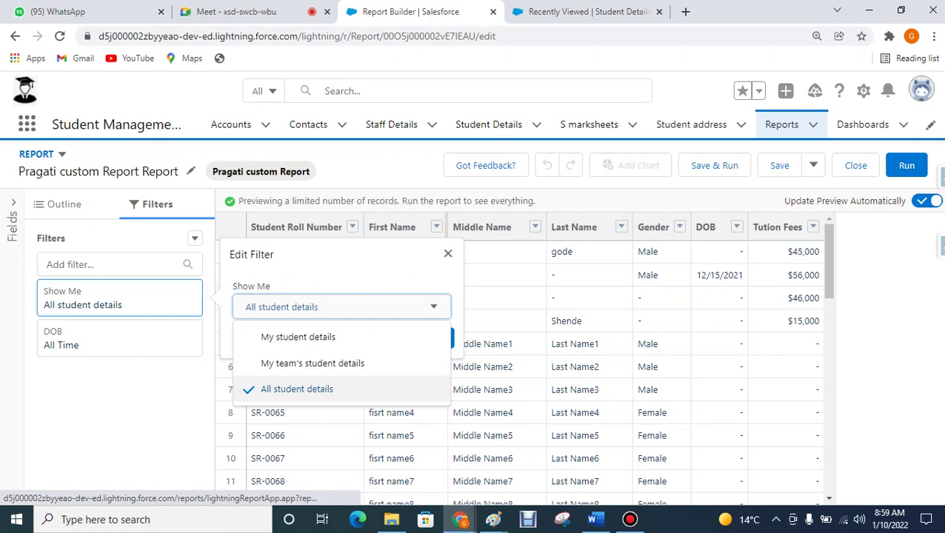
{"action": "key", "text": "Escape"}
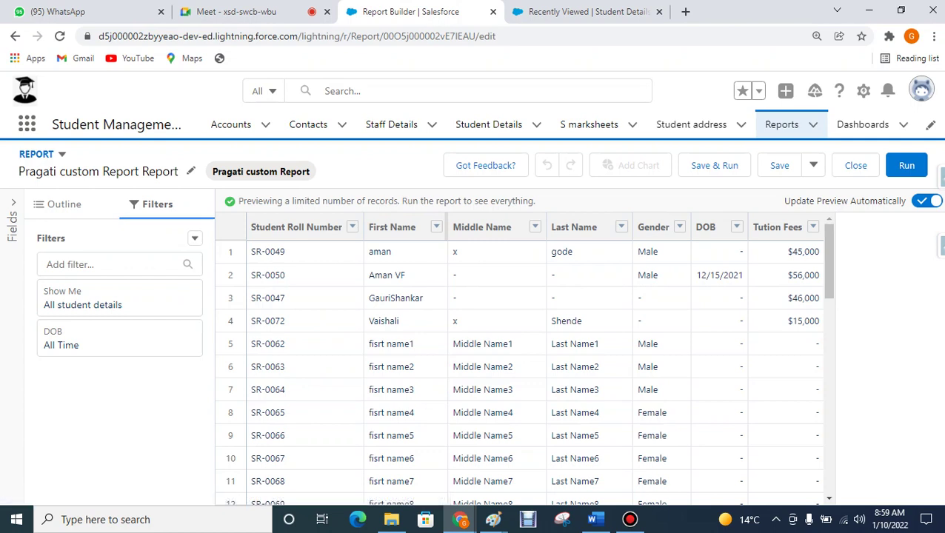
{"action": "left_click", "coordinate": [119, 338]}
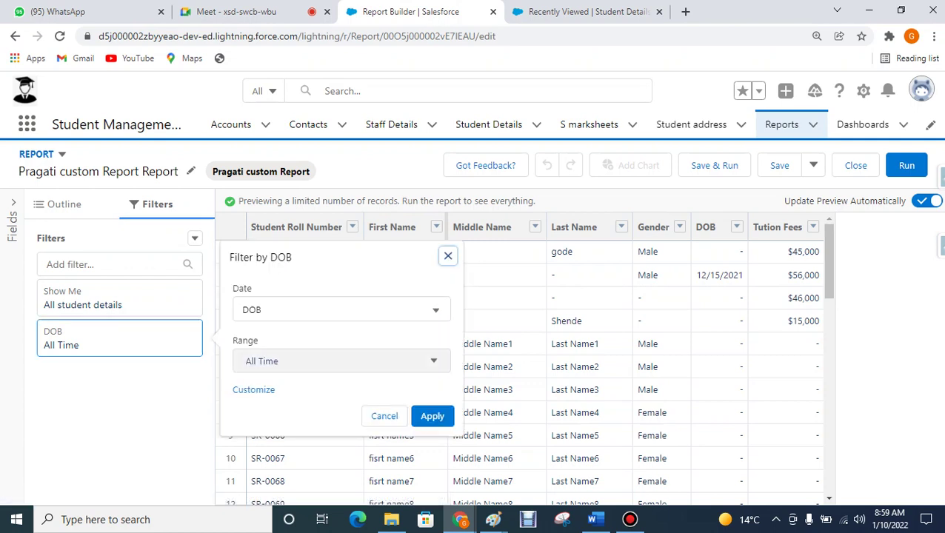
{"action": "left_click", "coordinate": [244, 361]}
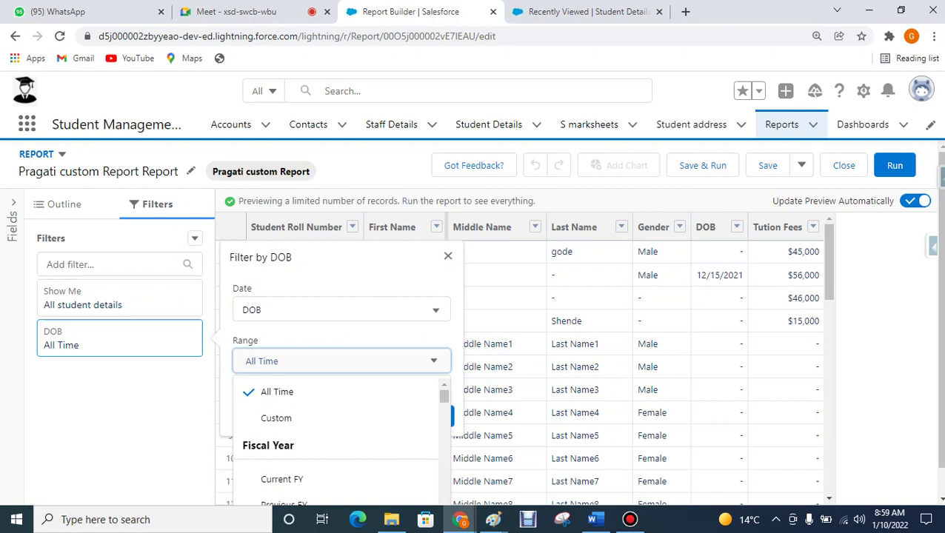
{"action": "key", "text": "Escape"}
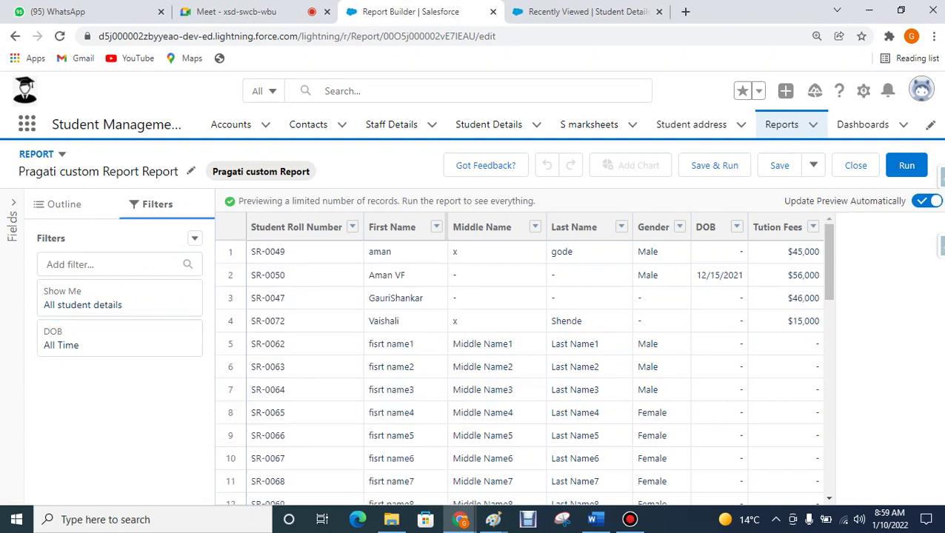
Filter the report by Gender equals Male and look through the filtered preview rows.
{"action": "left_click", "coordinate": [111, 264]}
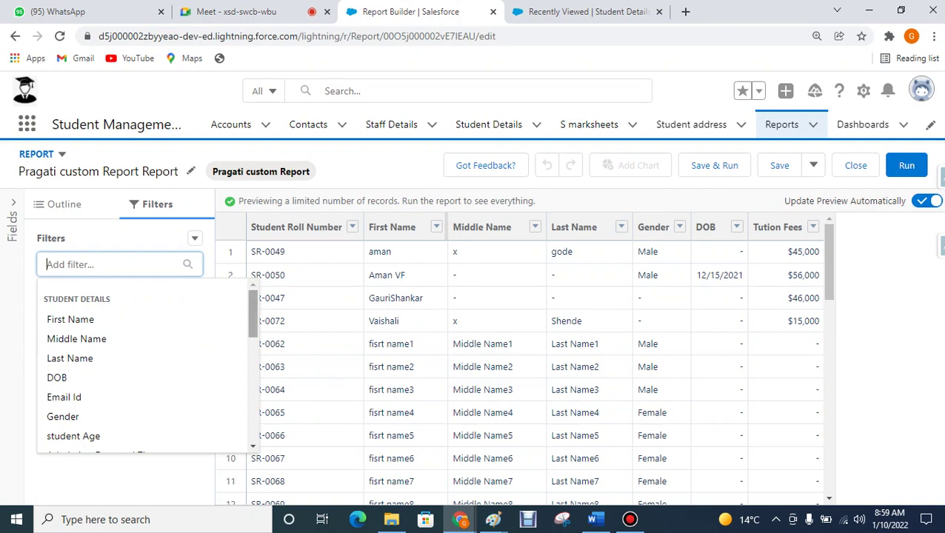
{"action": "scroll", "coordinate": [145, 367], "scroll_direction": "down", "scroll_amount": 1}
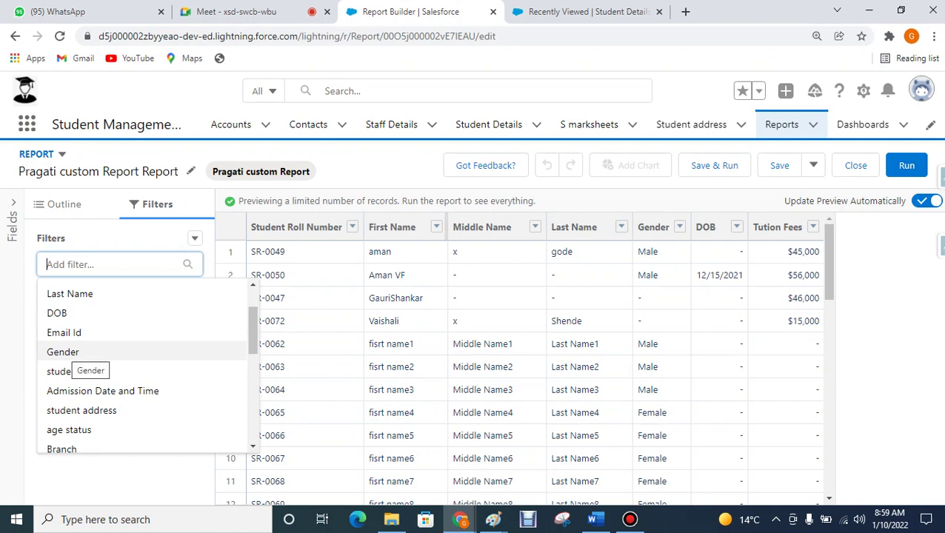
{"action": "left_click", "coordinate": [70, 354]}
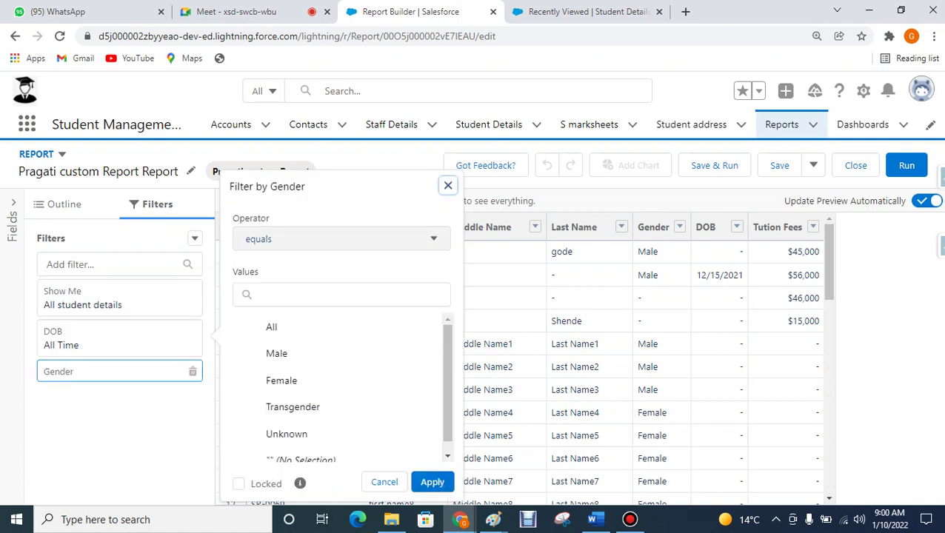
{"action": "left_click", "coordinate": [341, 239]}
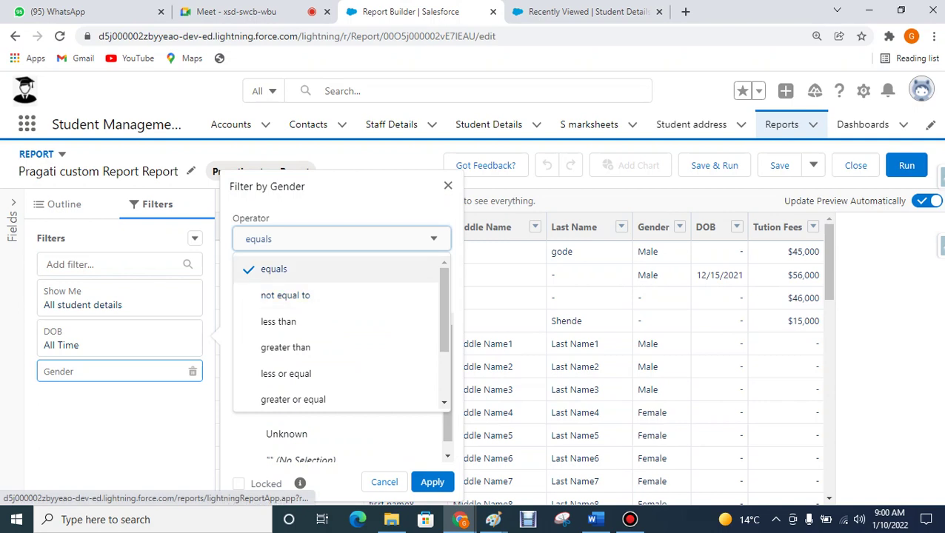
{"action": "key", "text": "Escape"}
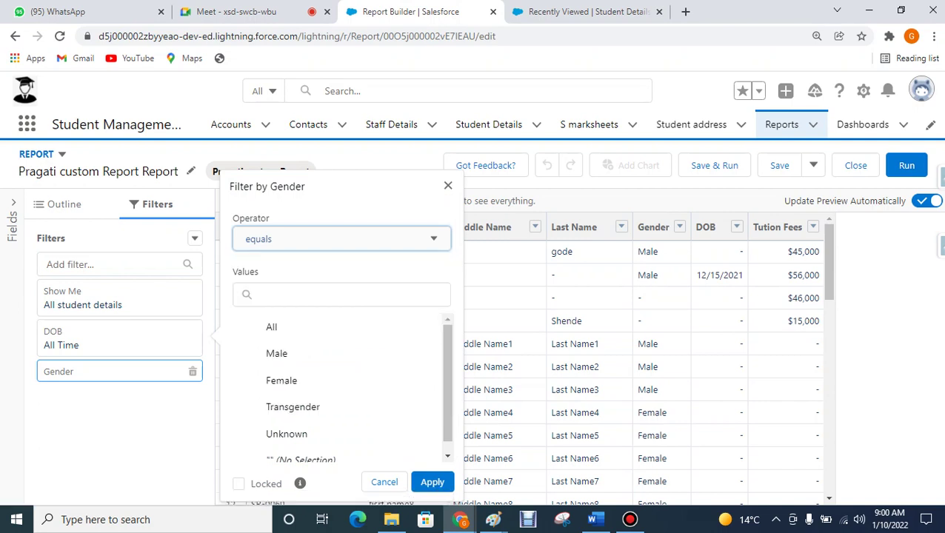
{"action": "left_click", "coordinate": [276, 353]}
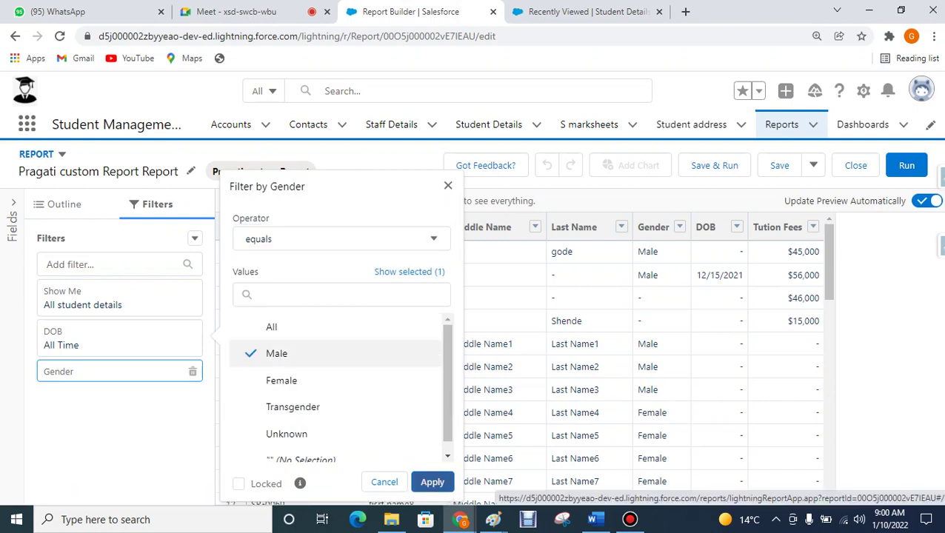
{"action": "left_click", "coordinate": [433, 482]}
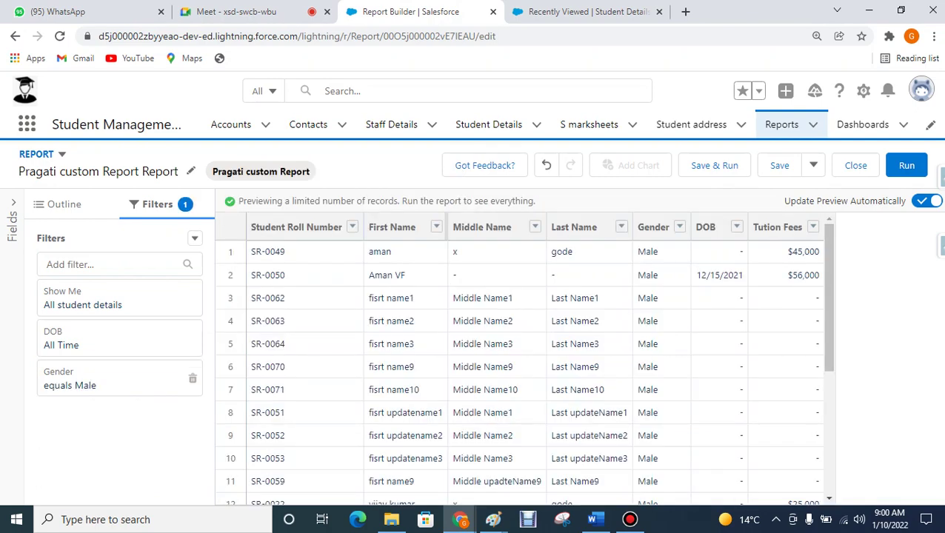
{"action": "scroll", "coordinate": [523, 363], "scroll_direction": "down", "scroll_amount": 5}
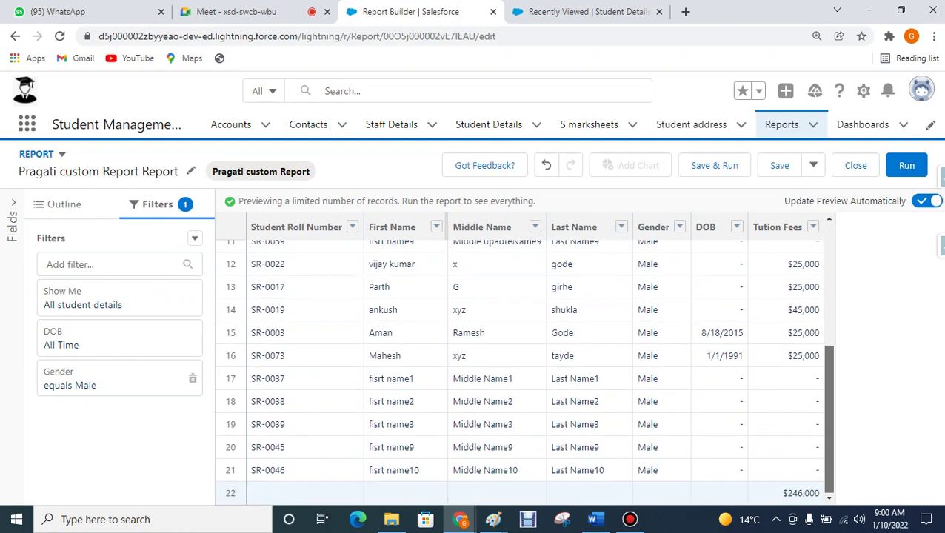
{"action": "scroll", "coordinate": [523, 370], "scroll_direction": "up", "scroll_amount": 5}
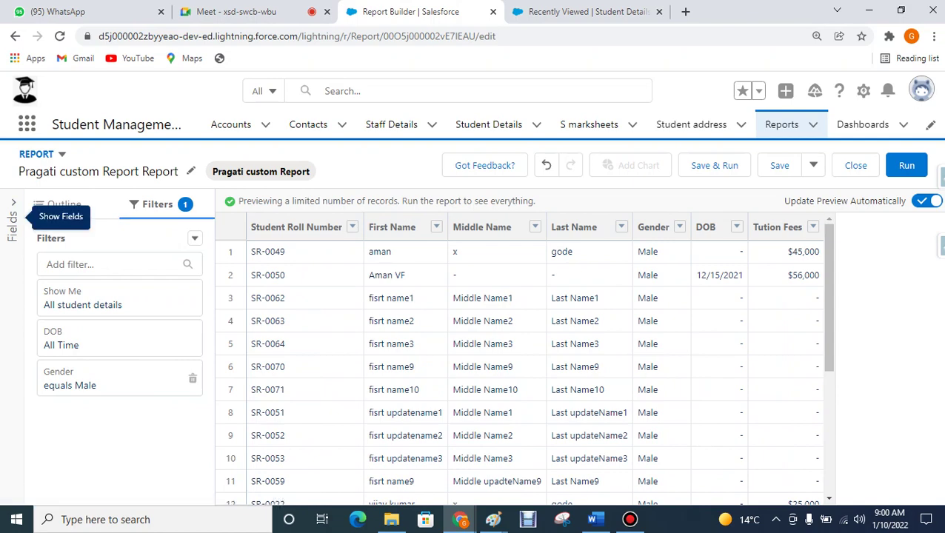
Add the student Age field as a report column and look across the preview columns.
{"action": "left_click", "coordinate": [13, 215]}
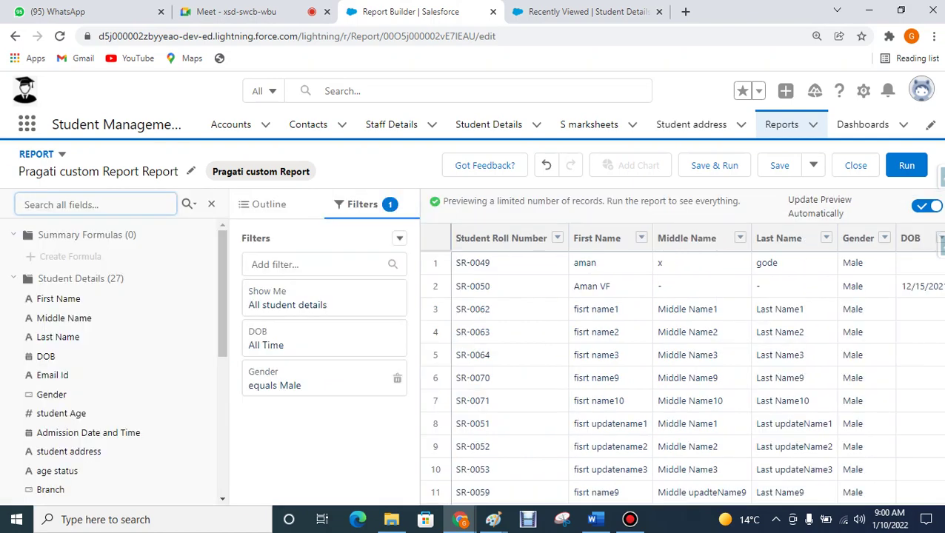
{"action": "left_click", "coordinate": [61, 413]}
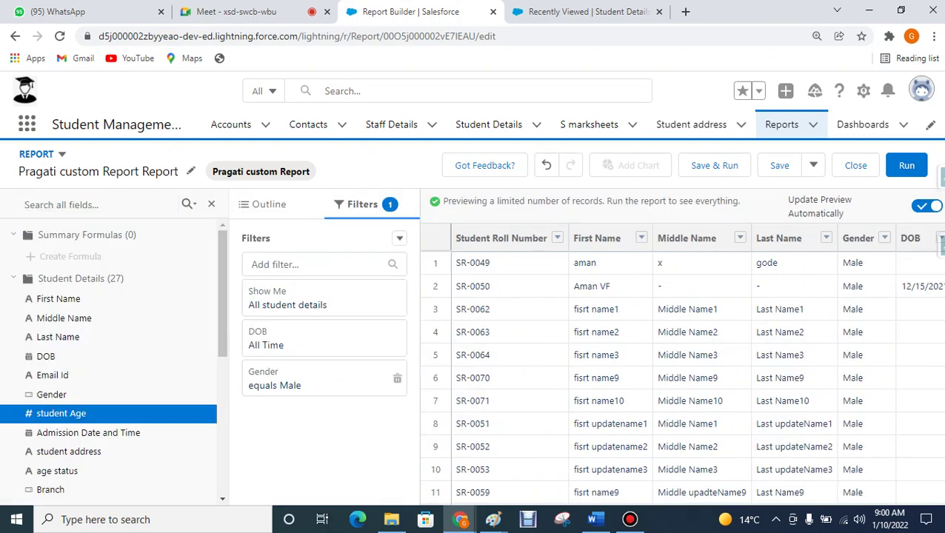
{"action": "double_click", "coordinate": [61, 413]}
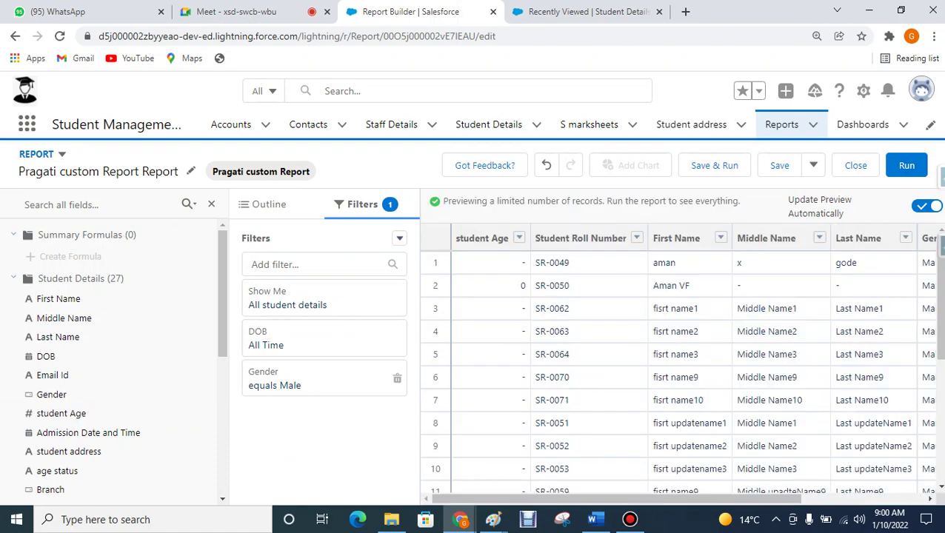
{"action": "left_click", "coordinate": [212, 204]}
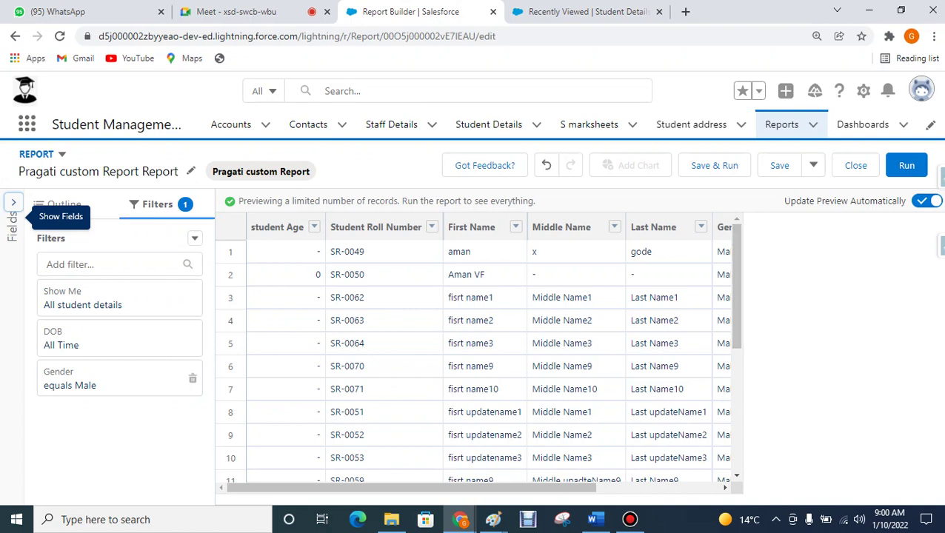
{"action": "left_click_drag", "start_coordinate": [411, 487], "coordinate": [536, 487]}
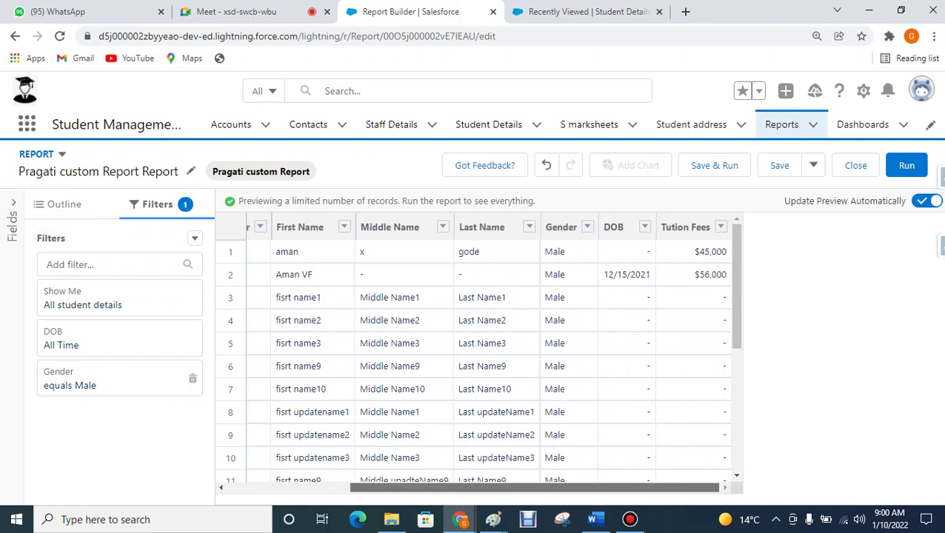
{"action": "scroll", "coordinate": [478, 348], "scroll_direction": "left", "scroll_amount": 5}
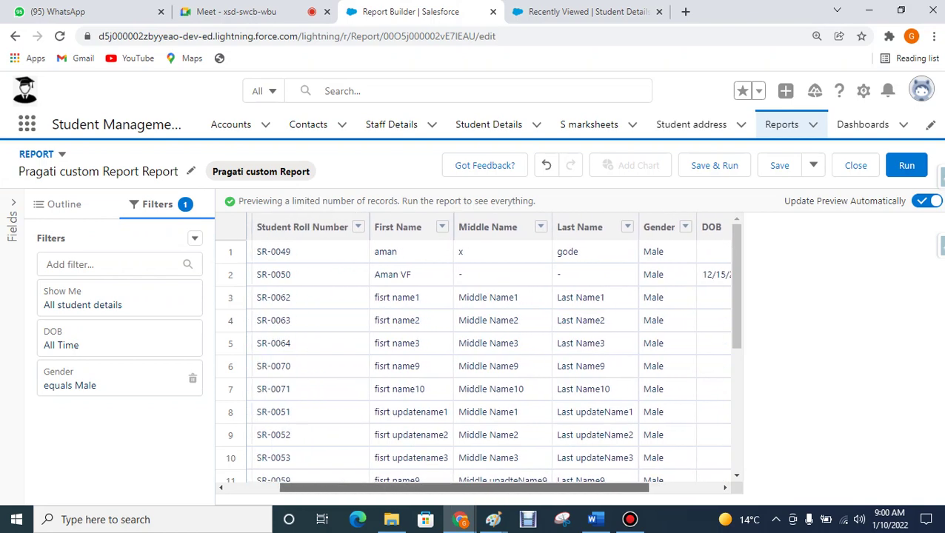
{"action": "scroll", "coordinate": [488, 352], "scroll_direction": "right", "scroll_amount": 4}
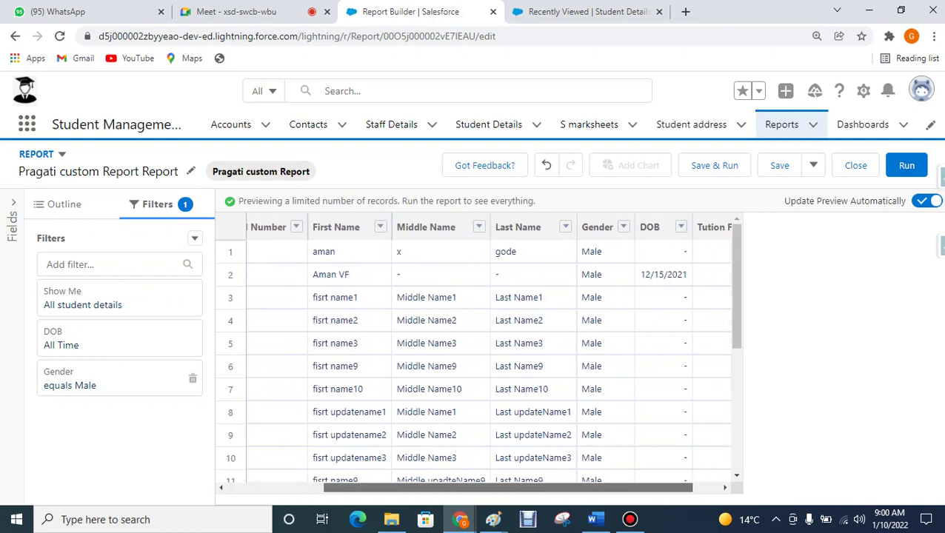
{"action": "scroll", "coordinate": [488, 352], "scroll_direction": "left", "scroll_amount": 4}
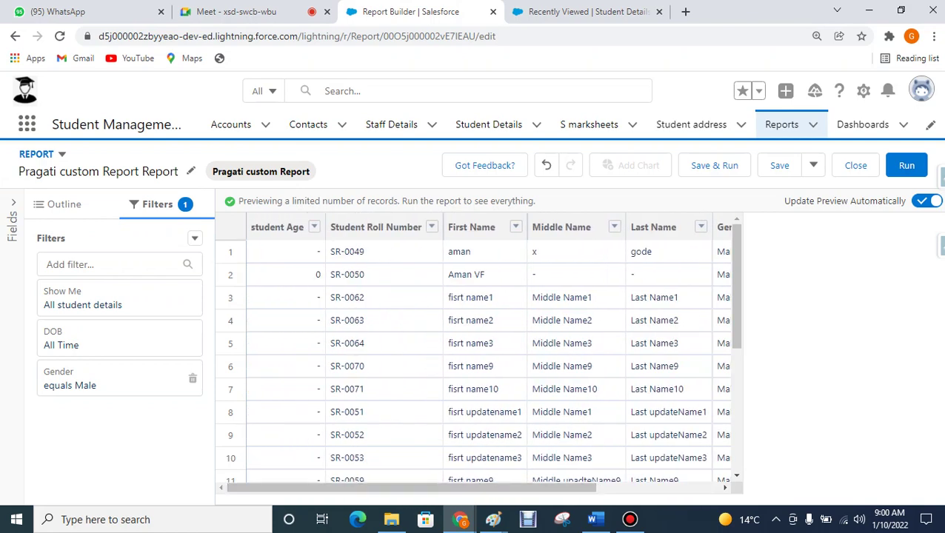
{"action": "mouse_move", "coordinate": [737, 285]}
{"action": "left_mouse_down"}
{"action": "mouse_move", "coordinate": [737, 407]}
{"action": "mouse_move", "coordinate": [737, 297]}
{"action": "left_mouse_up"}
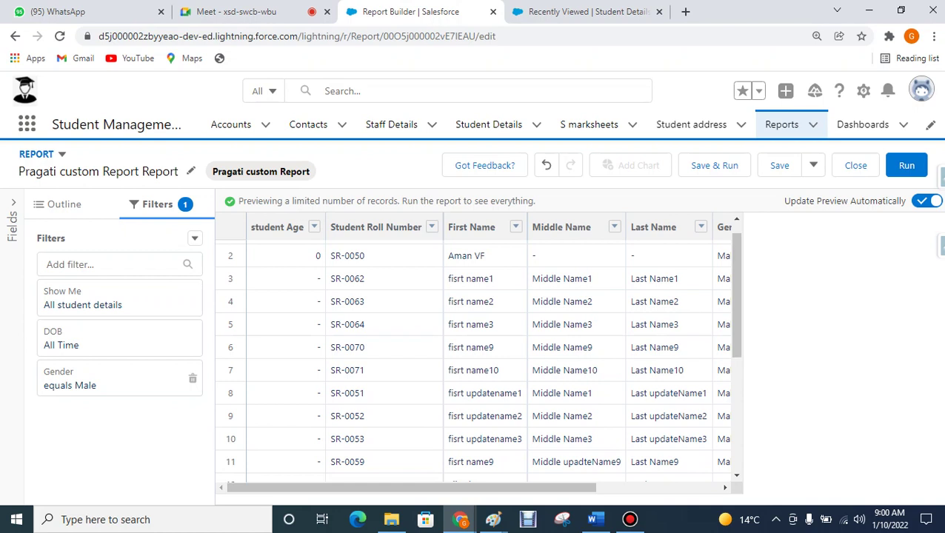
Add a report filter on the student Age field.
{"action": "left_click", "coordinate": [111, 265]}
{"action": "key", "text": "Down"}
{"action": "key", "text": "Down"}
{"action": "key", "text": "Down"}
{"action": "key", "text": "Down"}
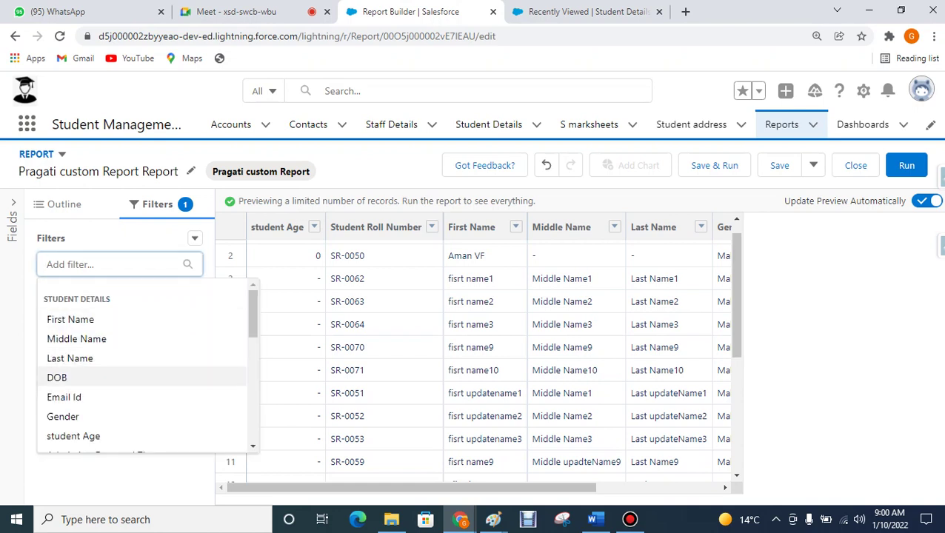
{"action": "key", "text": "Down"}
{"action": "key", "text": "Down"}
{"action": "key", "text": "Down"}
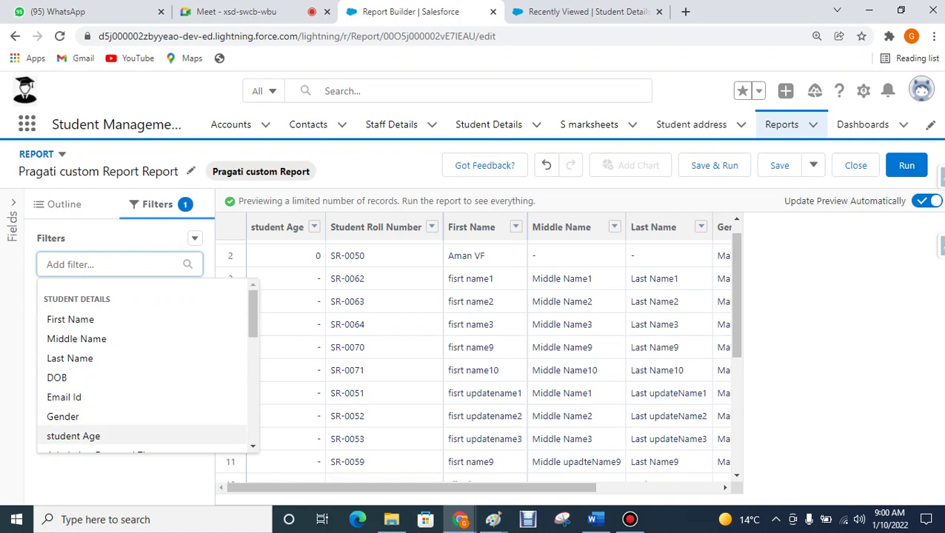
{"action": "key", "text": "Return"}
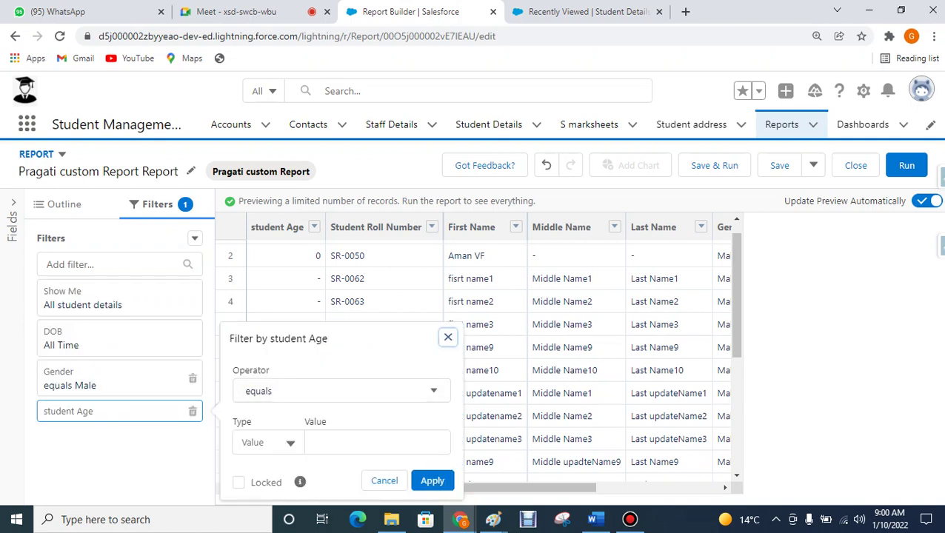
Set the student Age filter to greater than 21 and apply it.
{"action": "key", "text": "Tab"}
{"action": "key", "text": "Return"}
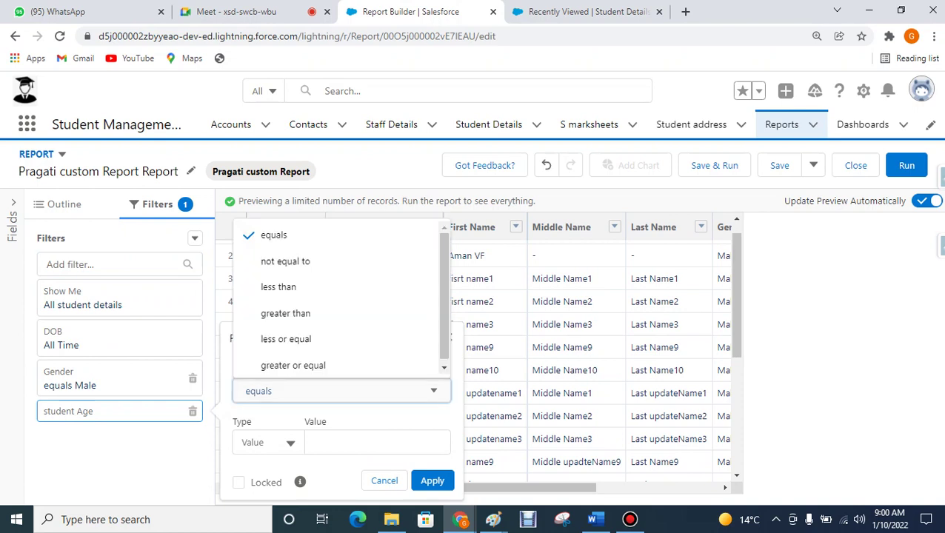
{"action": "key", "text": "Down"}
{"action": "key", "text": "Down"}
{"action": "key", "text": "Down"}
{"action": "key", "text": "Down"}
{"action": "key", "text": "Up"}
{"action": "key", "text": "Return"}
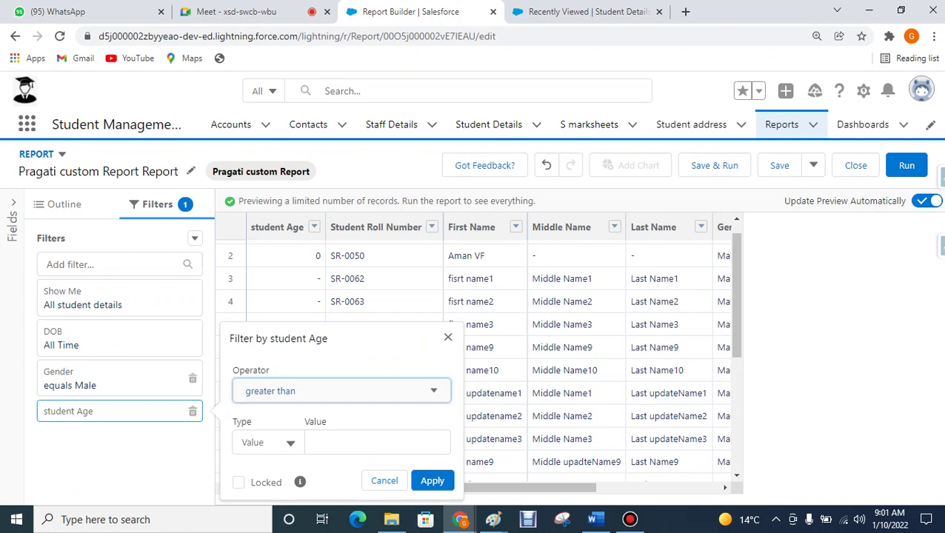
{"action": "key", "text": "Tab"}
{"action": "key", "text": "Tab"}
{"action": "type", "text": "21"}
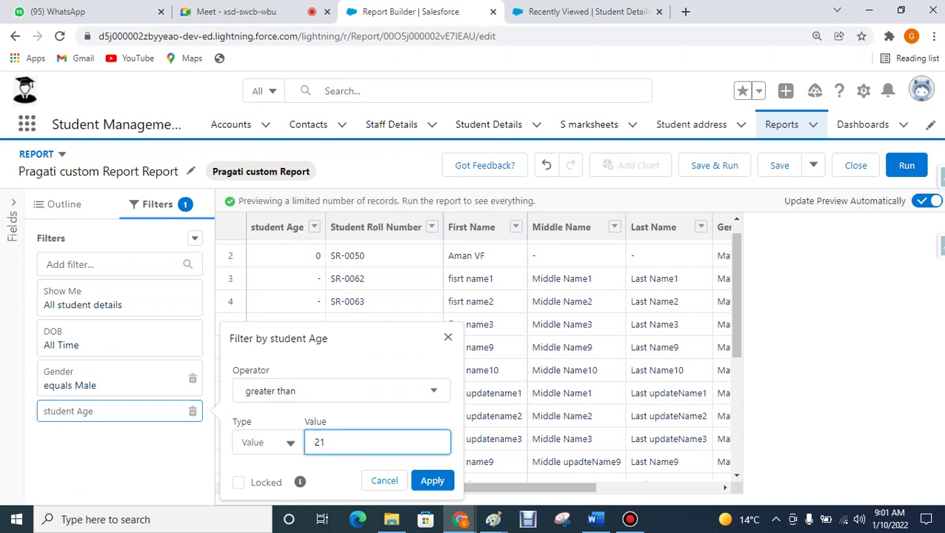
{"action": "key", "text": "Tab"}
{"action": "key", "text": "Tab"}
{"action": "key", "text": "Tab"}
{"action": "key", "text": "Tab"}
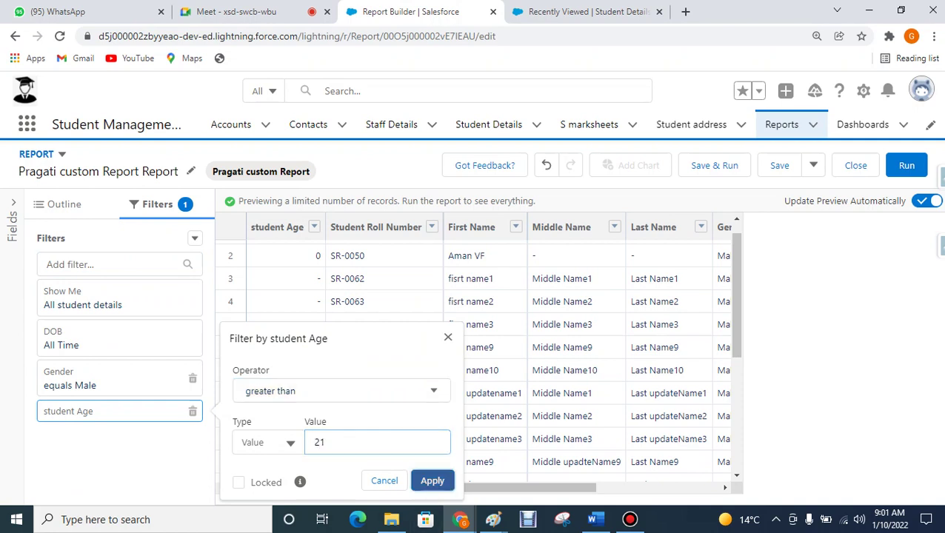
{"action": "key", "text": "Return"}
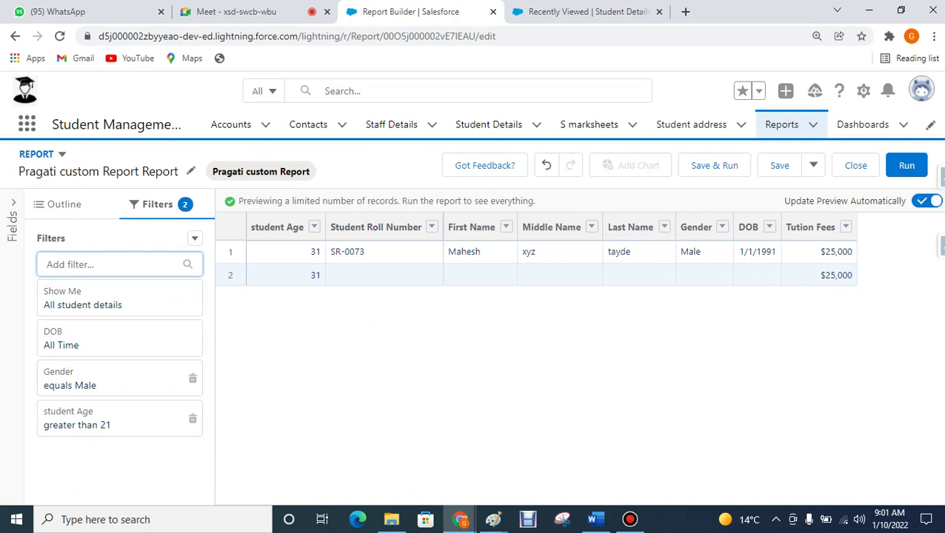
Remove the Gender and student Age filters from the report.
{"action": "left_click", "coordinate": [158, 204]}
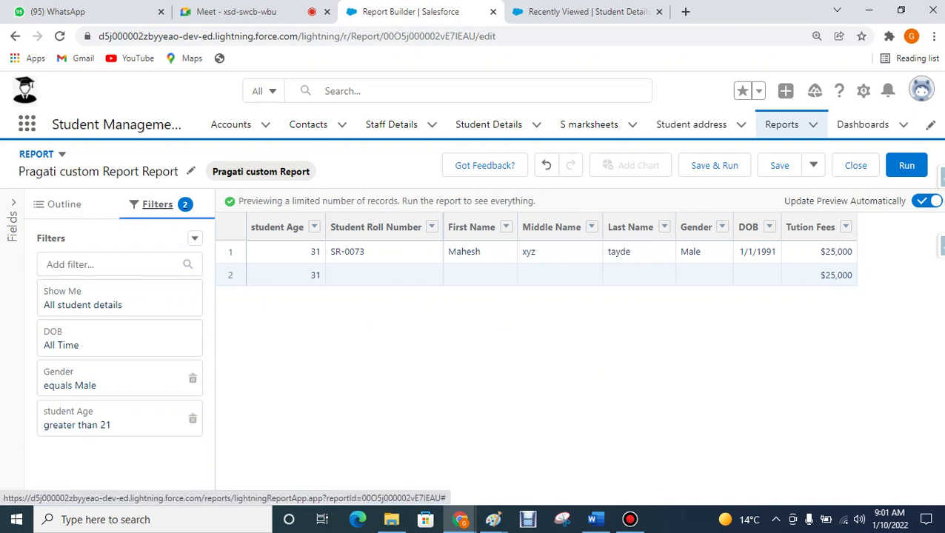
{"action": "left_click", "coordinate": [111, 264]}
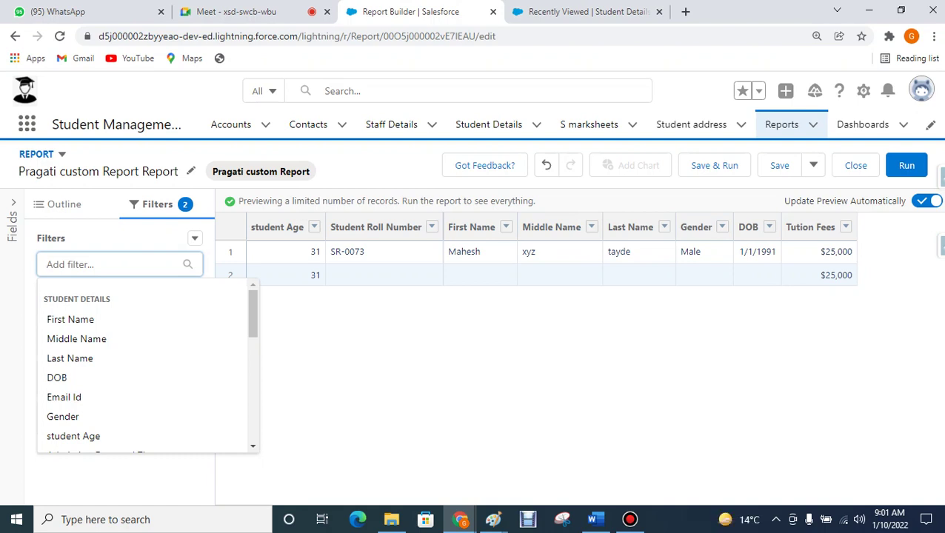
{"action": "key", "text": "Escape"}
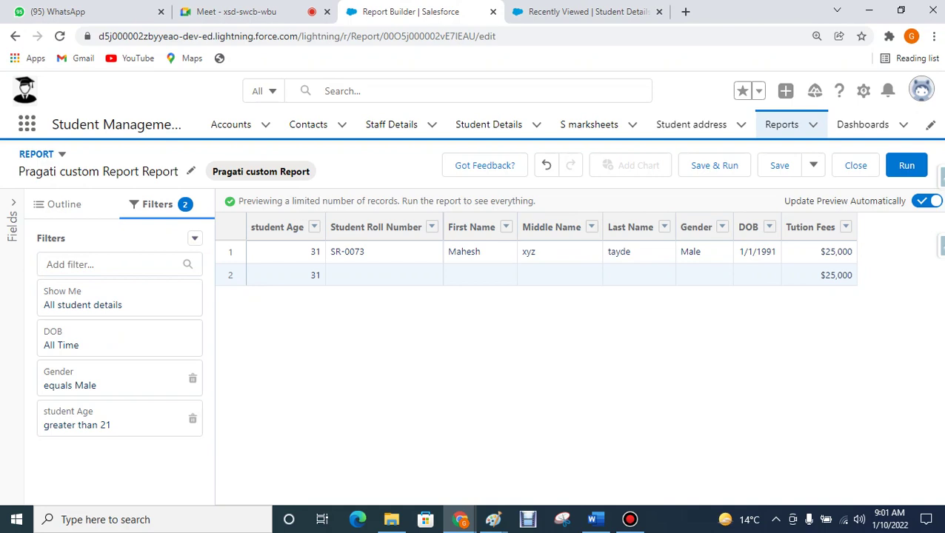
{"action": "left_click", "coordinate": [191, 378]}
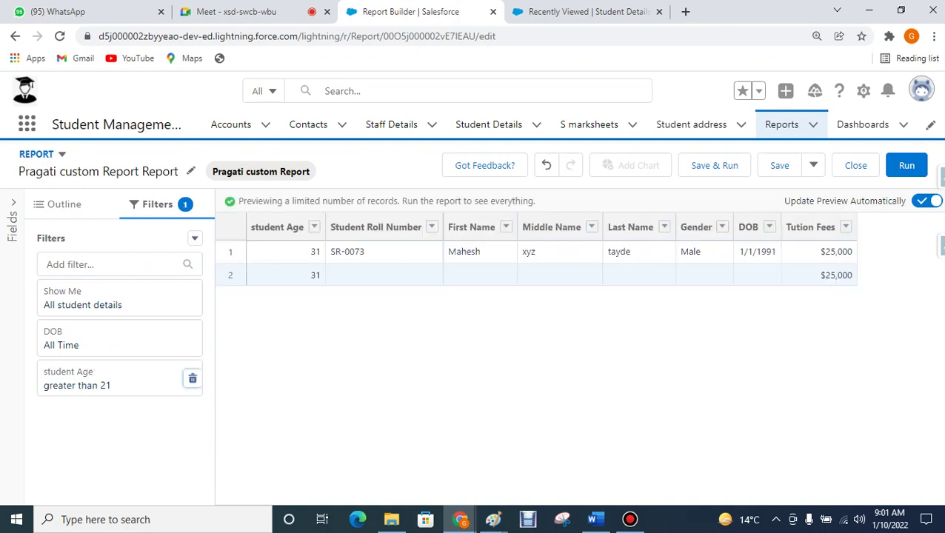
{"action": "left_click", "coordinate": [191, 378]}
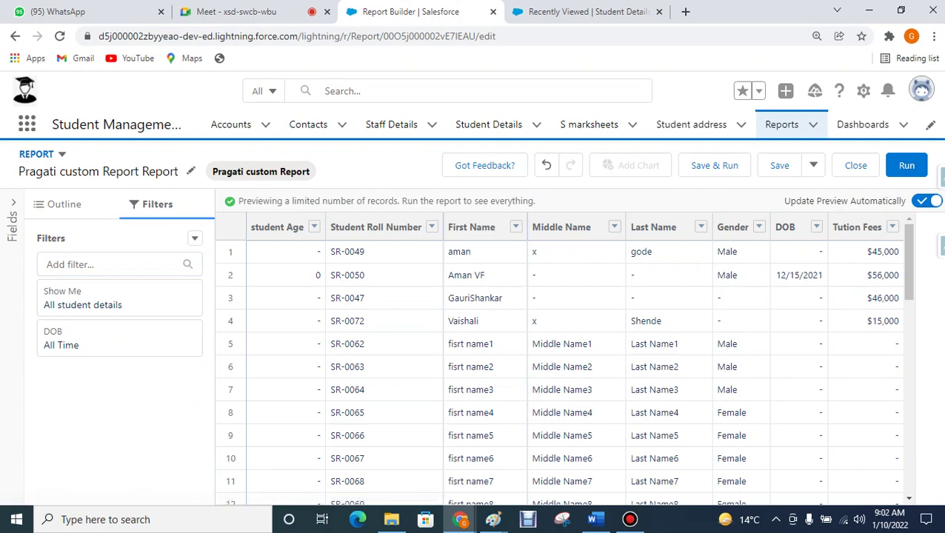
Group the report rows by Gender and look through the grouped preview rows and subtotals.
{"action": "left_click", "coordinate": [64, 204]}
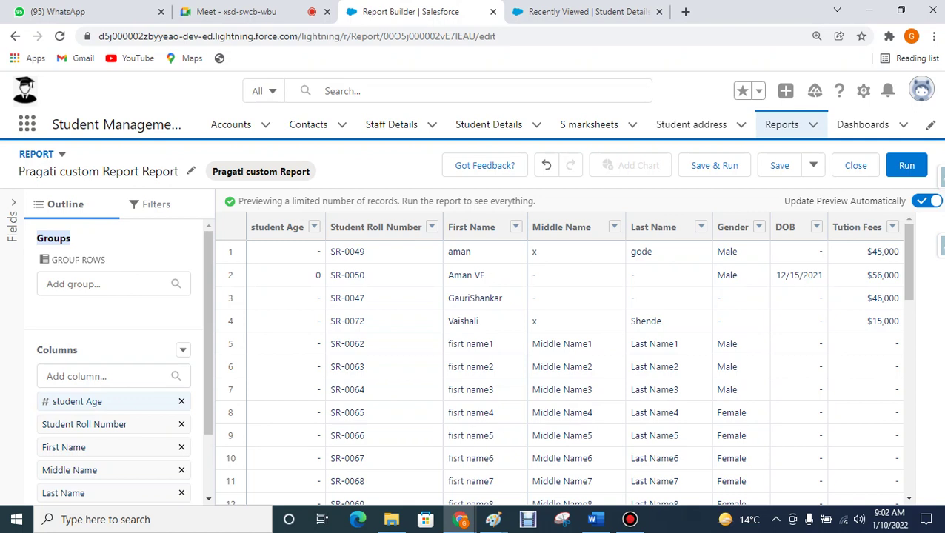
{"action": "left_click", "coordinate": [111, 284]}
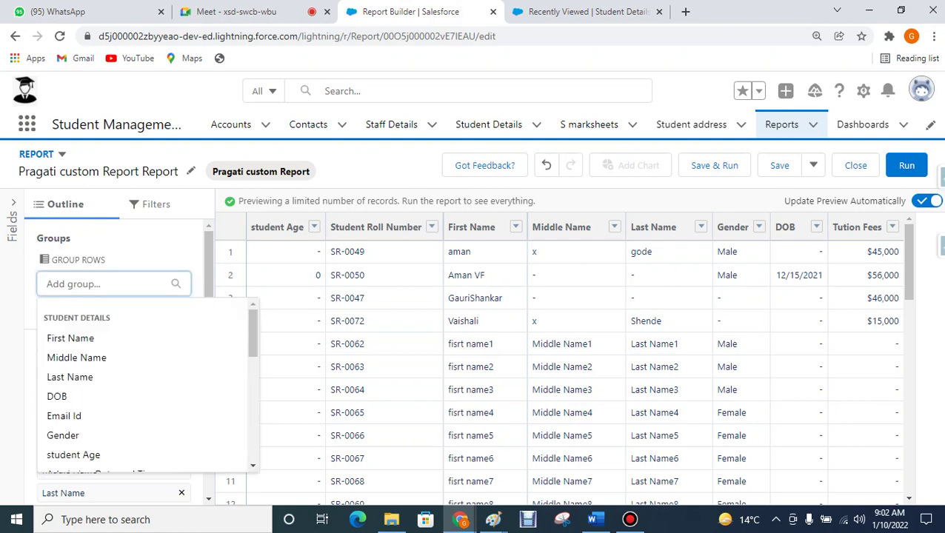
{"action": "left_click", "coordinate": [63, 436]}
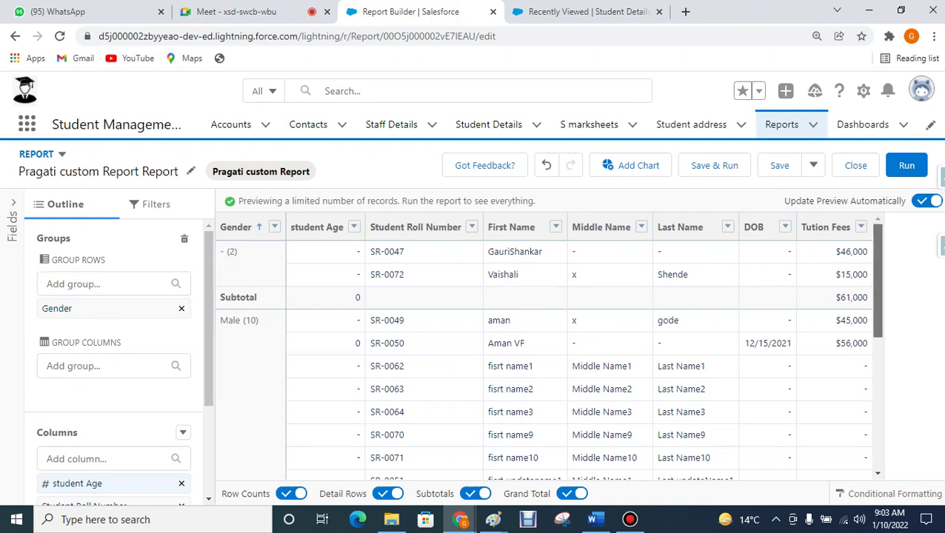
{"action": "scroll", "coordinate": [548, 350], "scroll_direction": "down", "scroll_amount": 3}
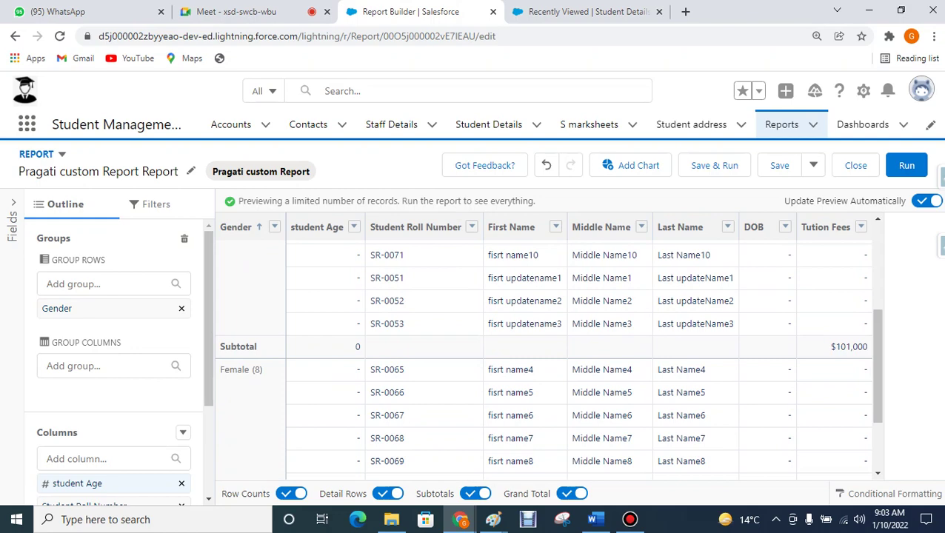
{"action": "scroll", "coordinate": [547, 355], "scroll_direction": "up", "scroll_amount": 3}
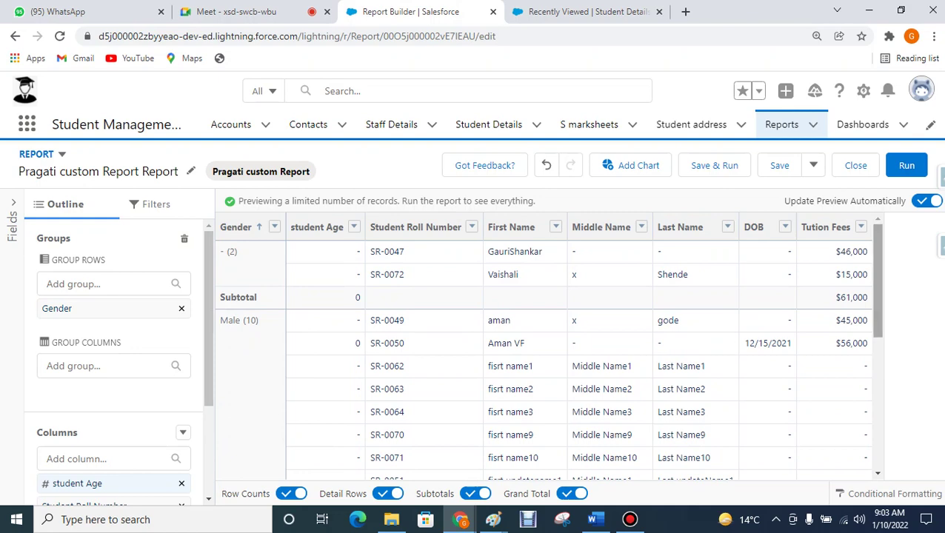
{"action": "scroll", "coordinate": [544, 356], "scroll_direction": "down", "scroll_amount": 3}
{"action": "scroll", "coordinate": [545, 356], "scroll_direction": "down", "scroll_amount": 2}
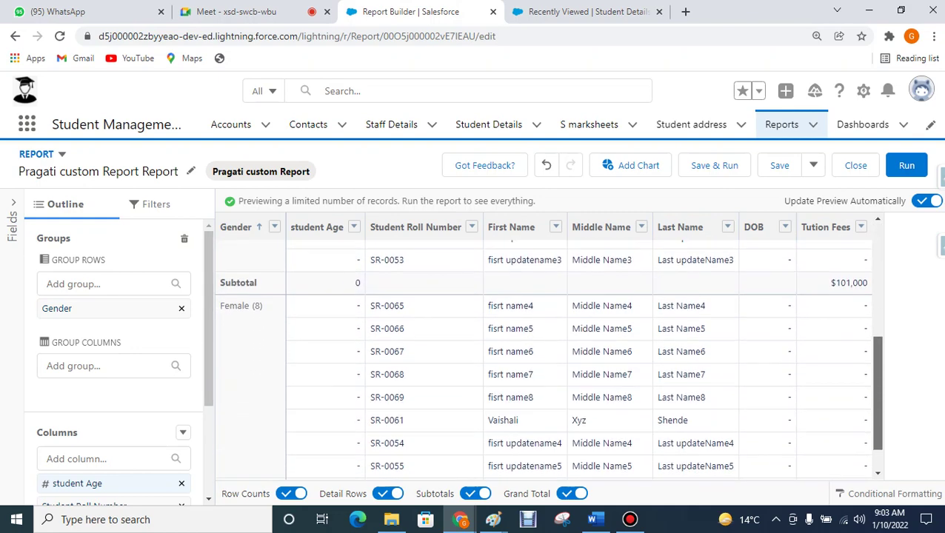
{"action": "left_click_drag", "start_coordinate": [486, 354], "coordinate": [548, 422]}
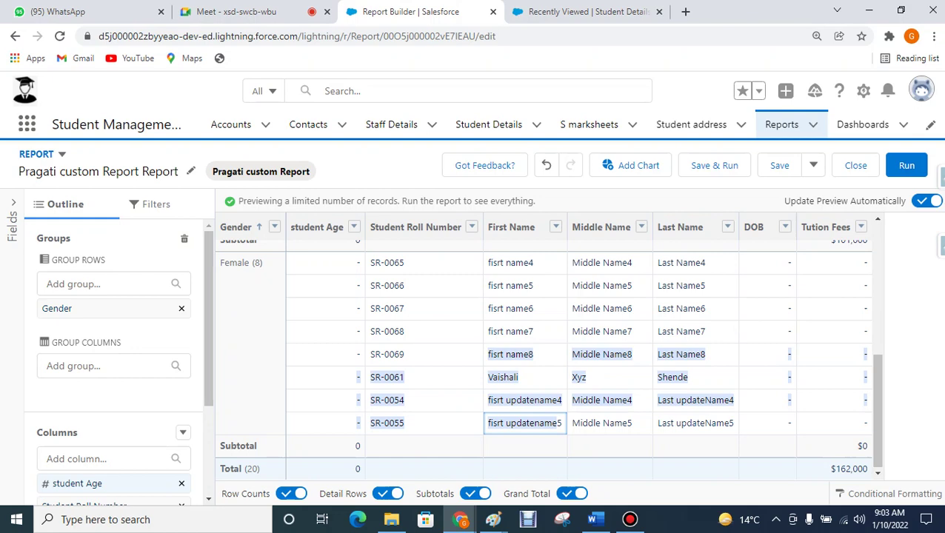
{"action": "left_click_drag", "start_coordinate": [877, 404], "coordinate": [877, 289]}
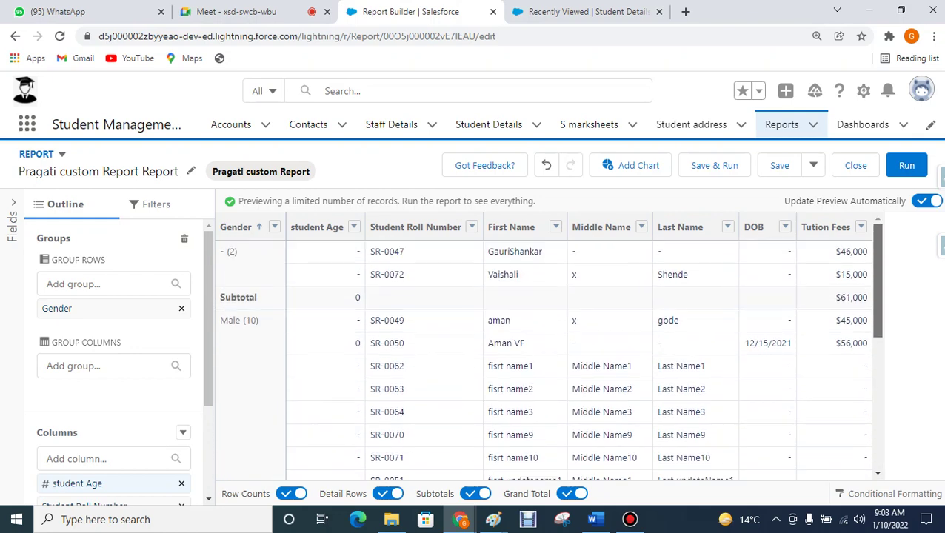